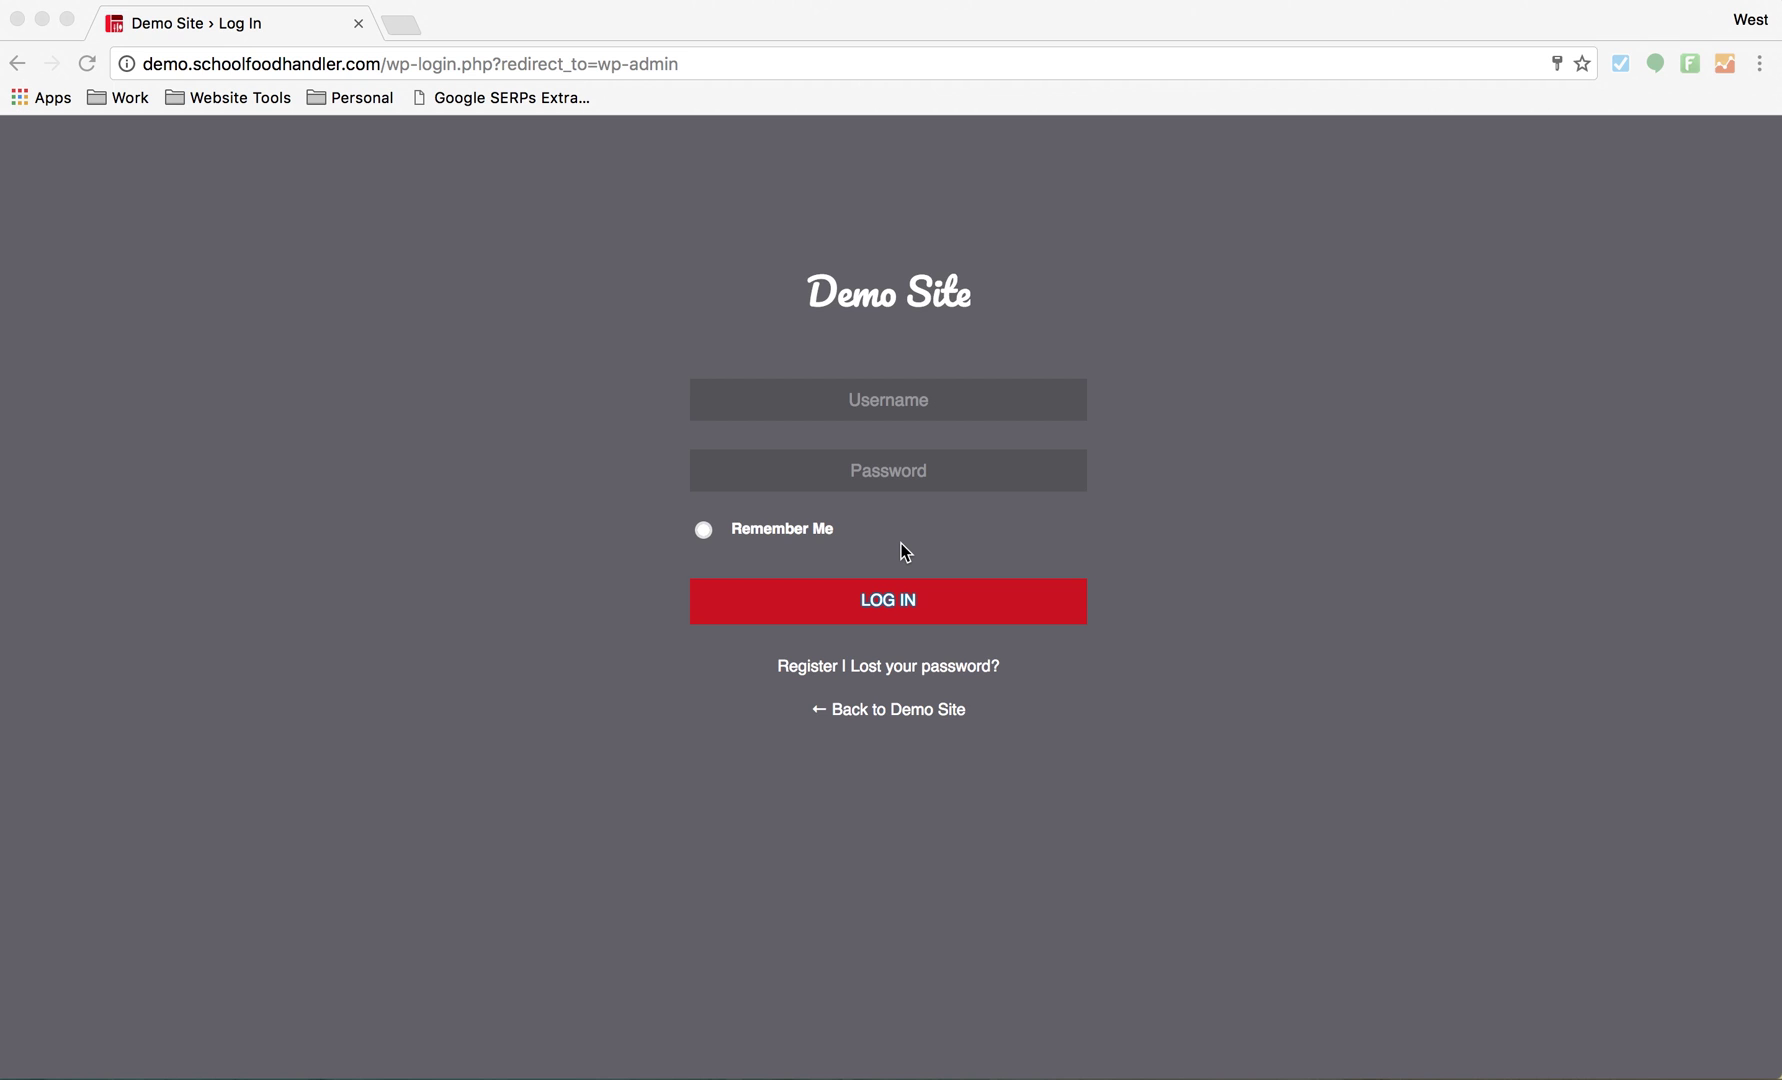
- Log in to the administrator account with the saved username and password
left_click(888, 411)
left_click(886, 404)
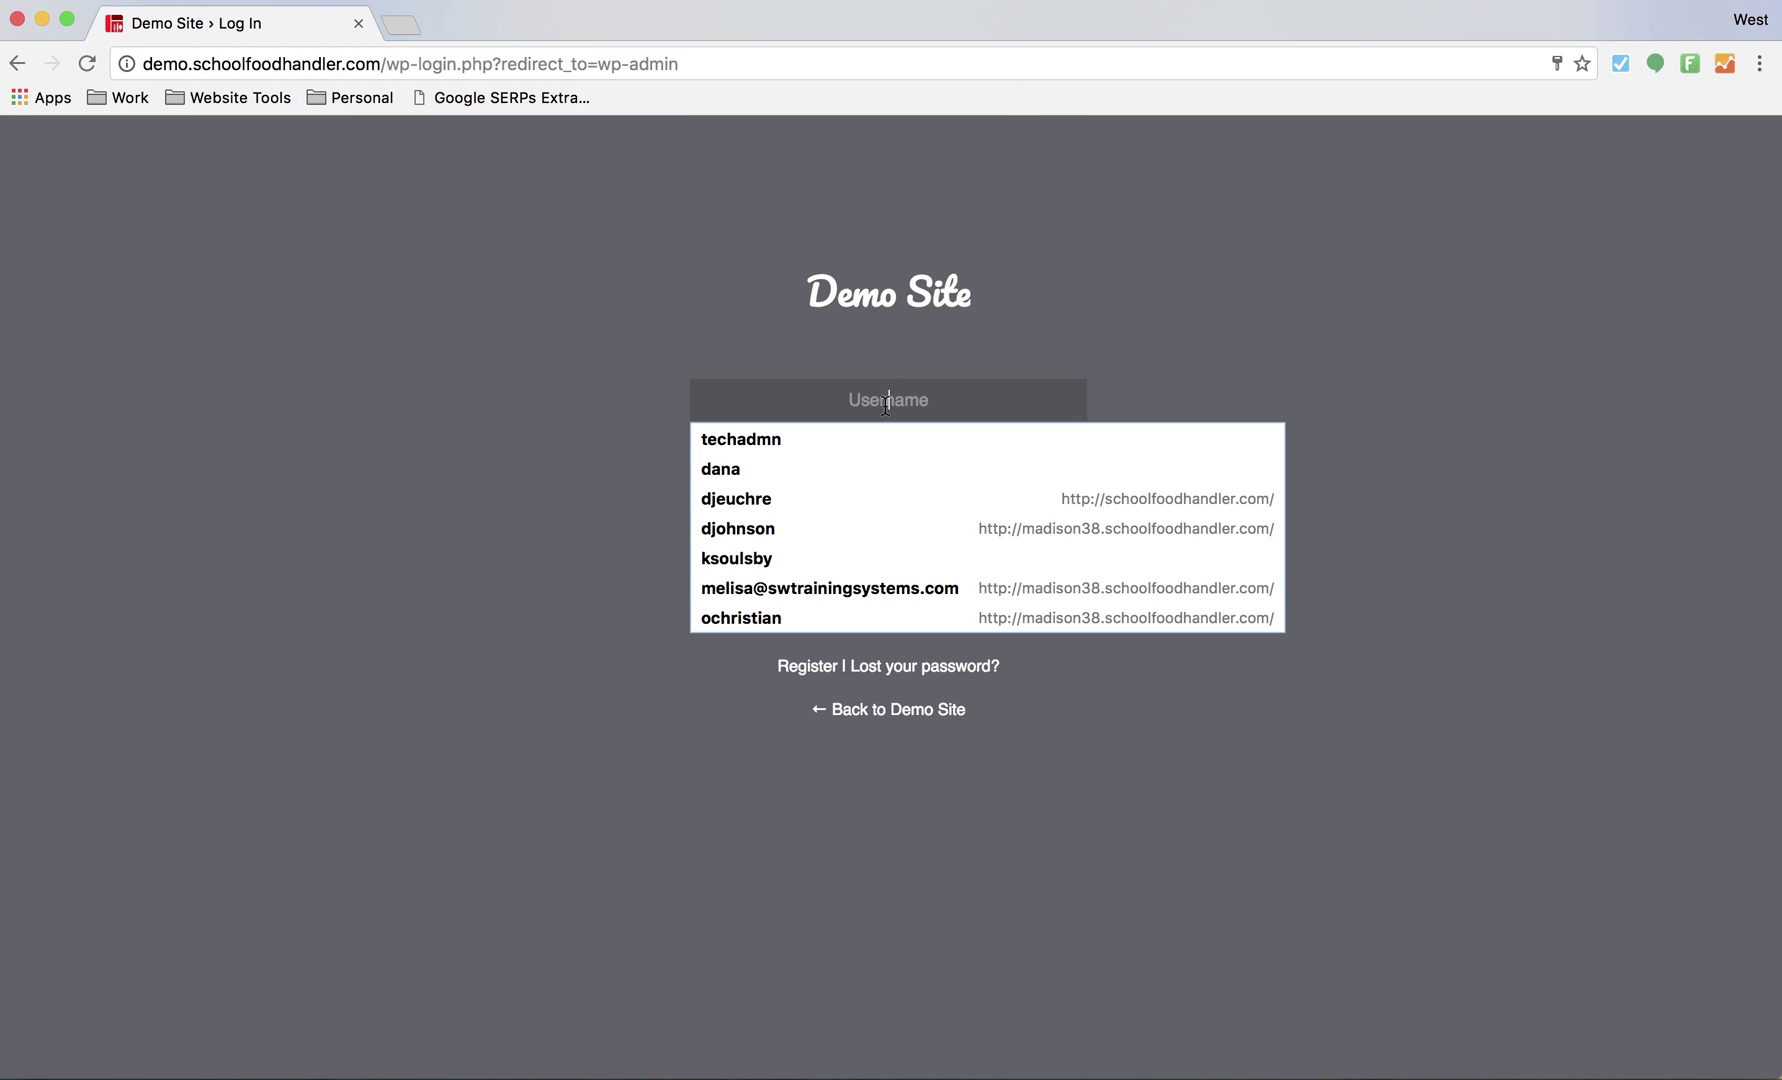
type("westle")
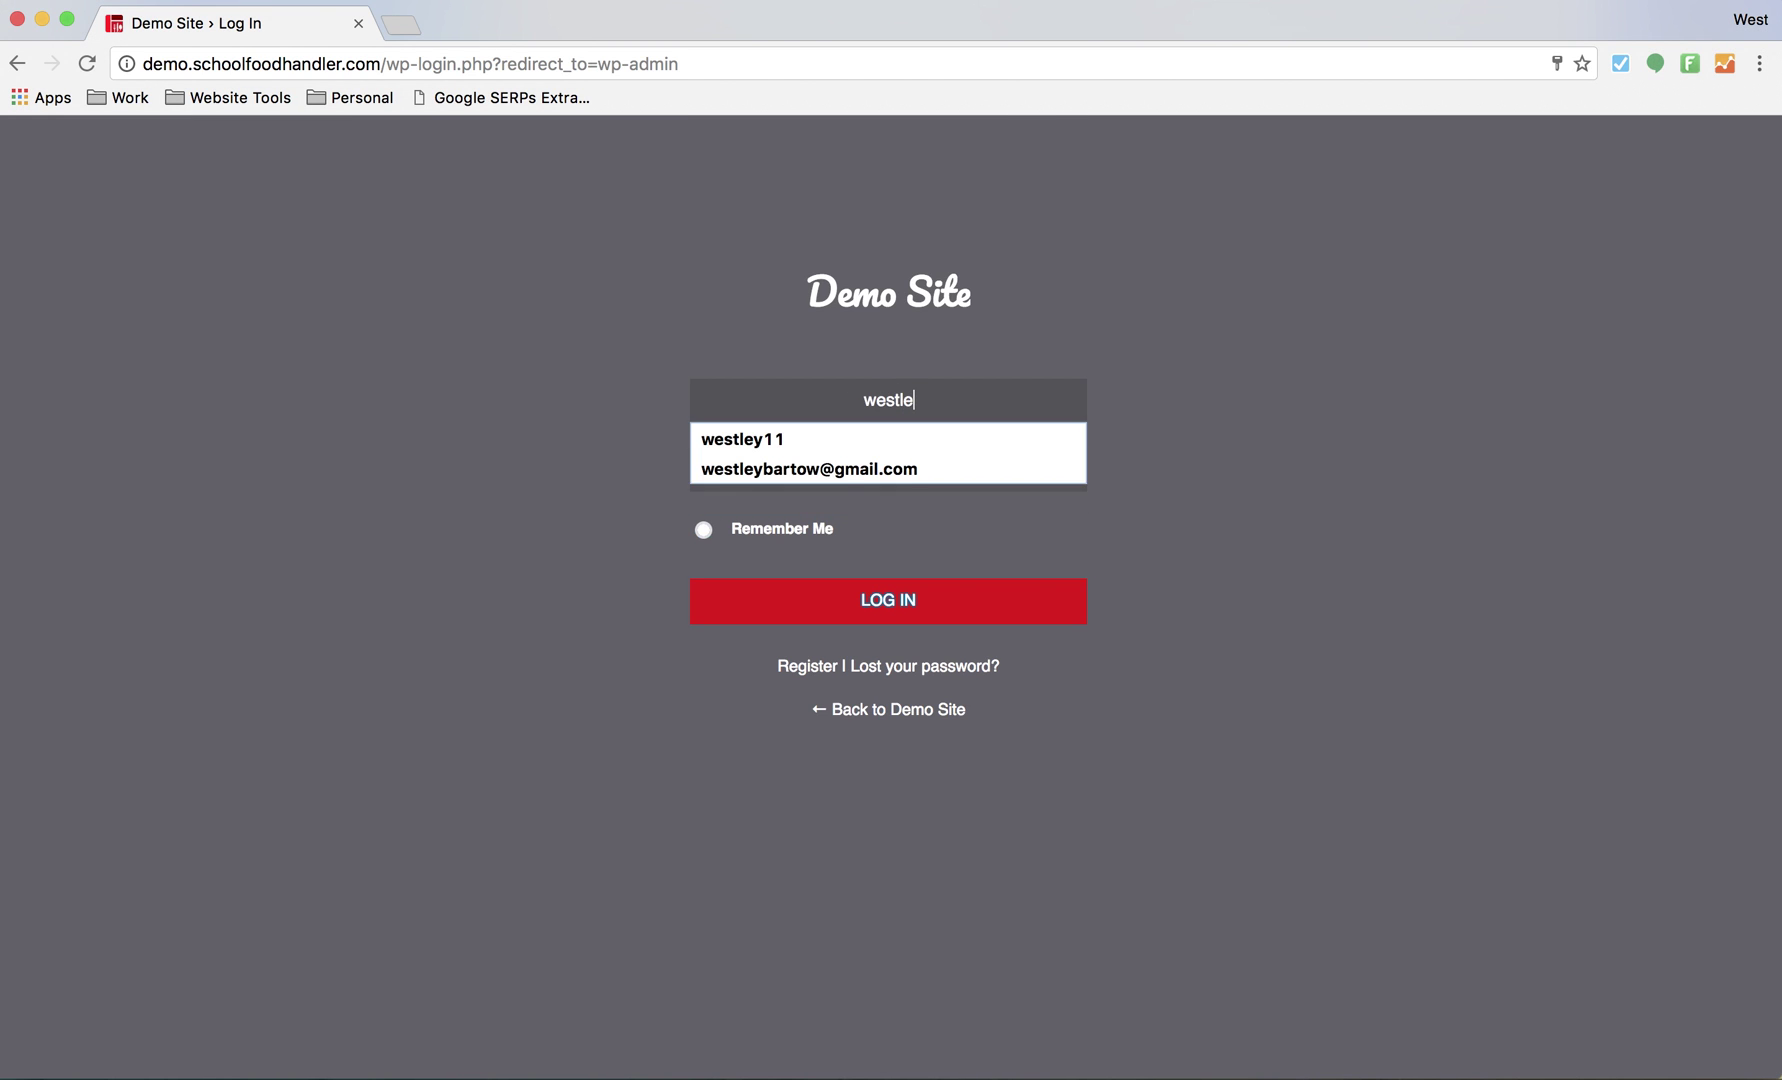
type("y11")
left_click(844, 481)
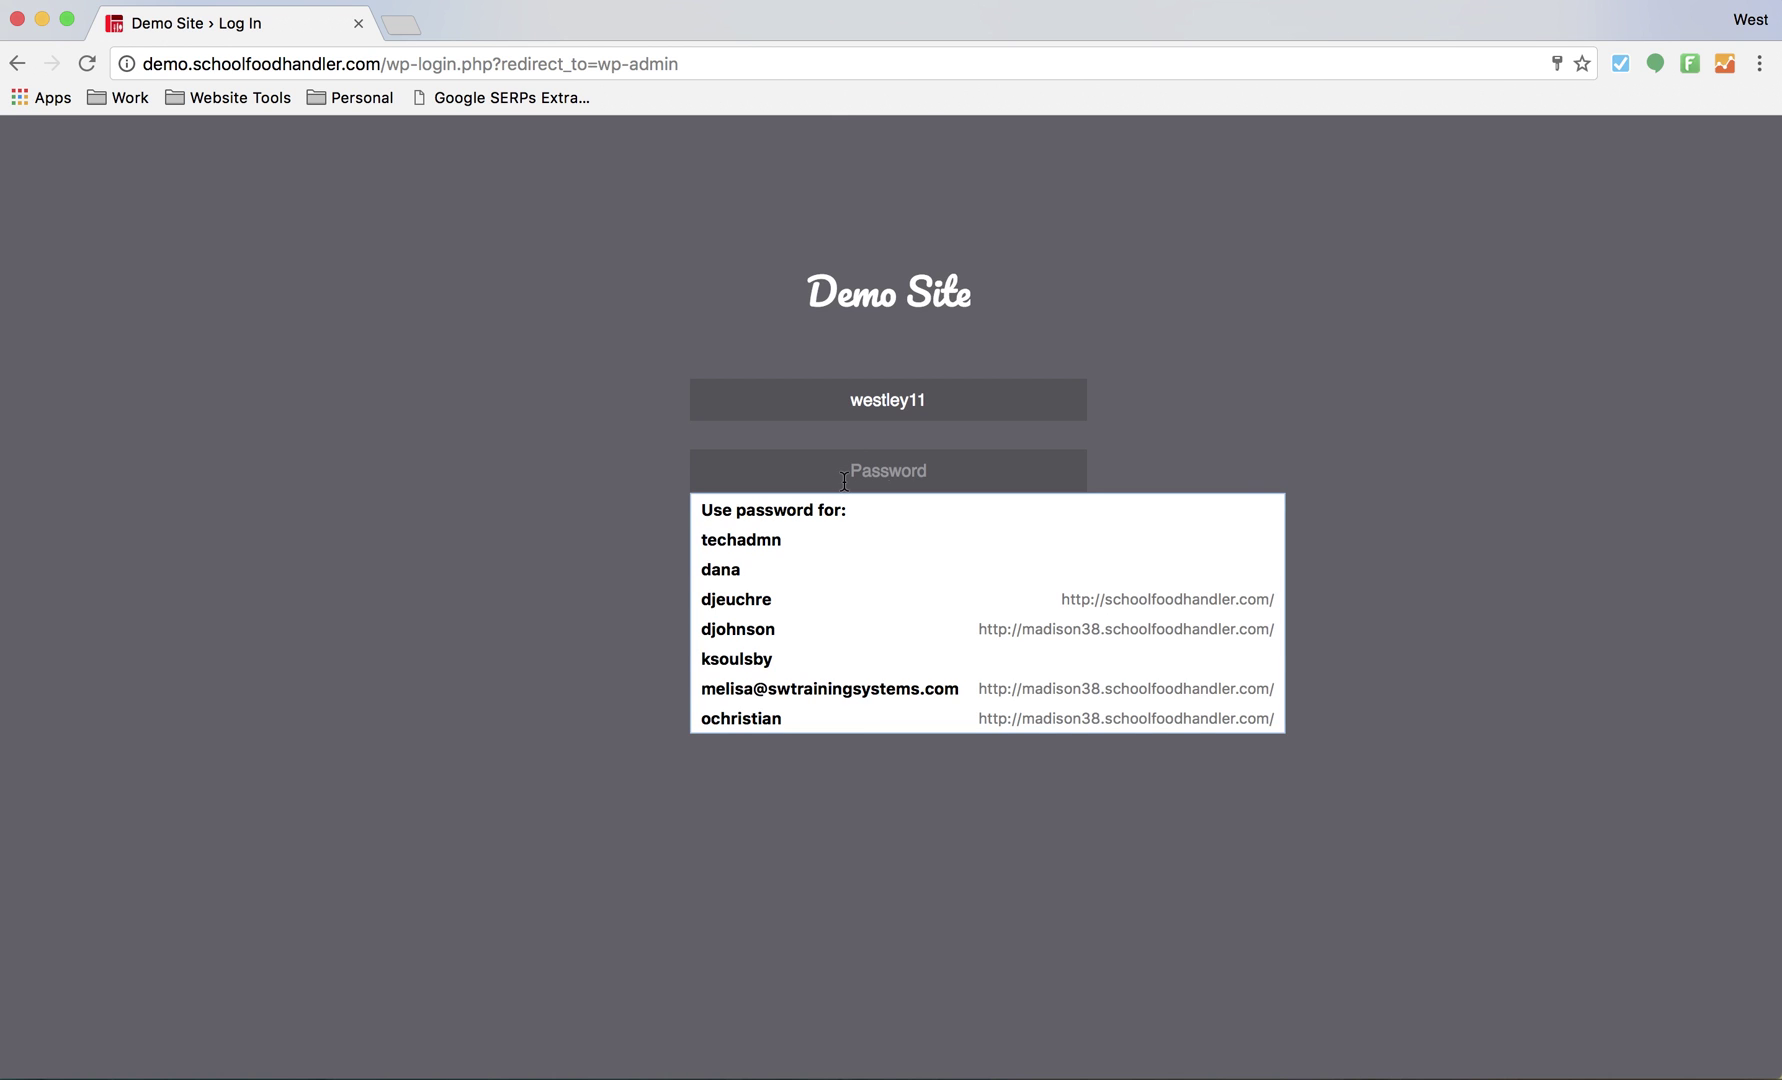
key("super+v")
left_click(922, 607)
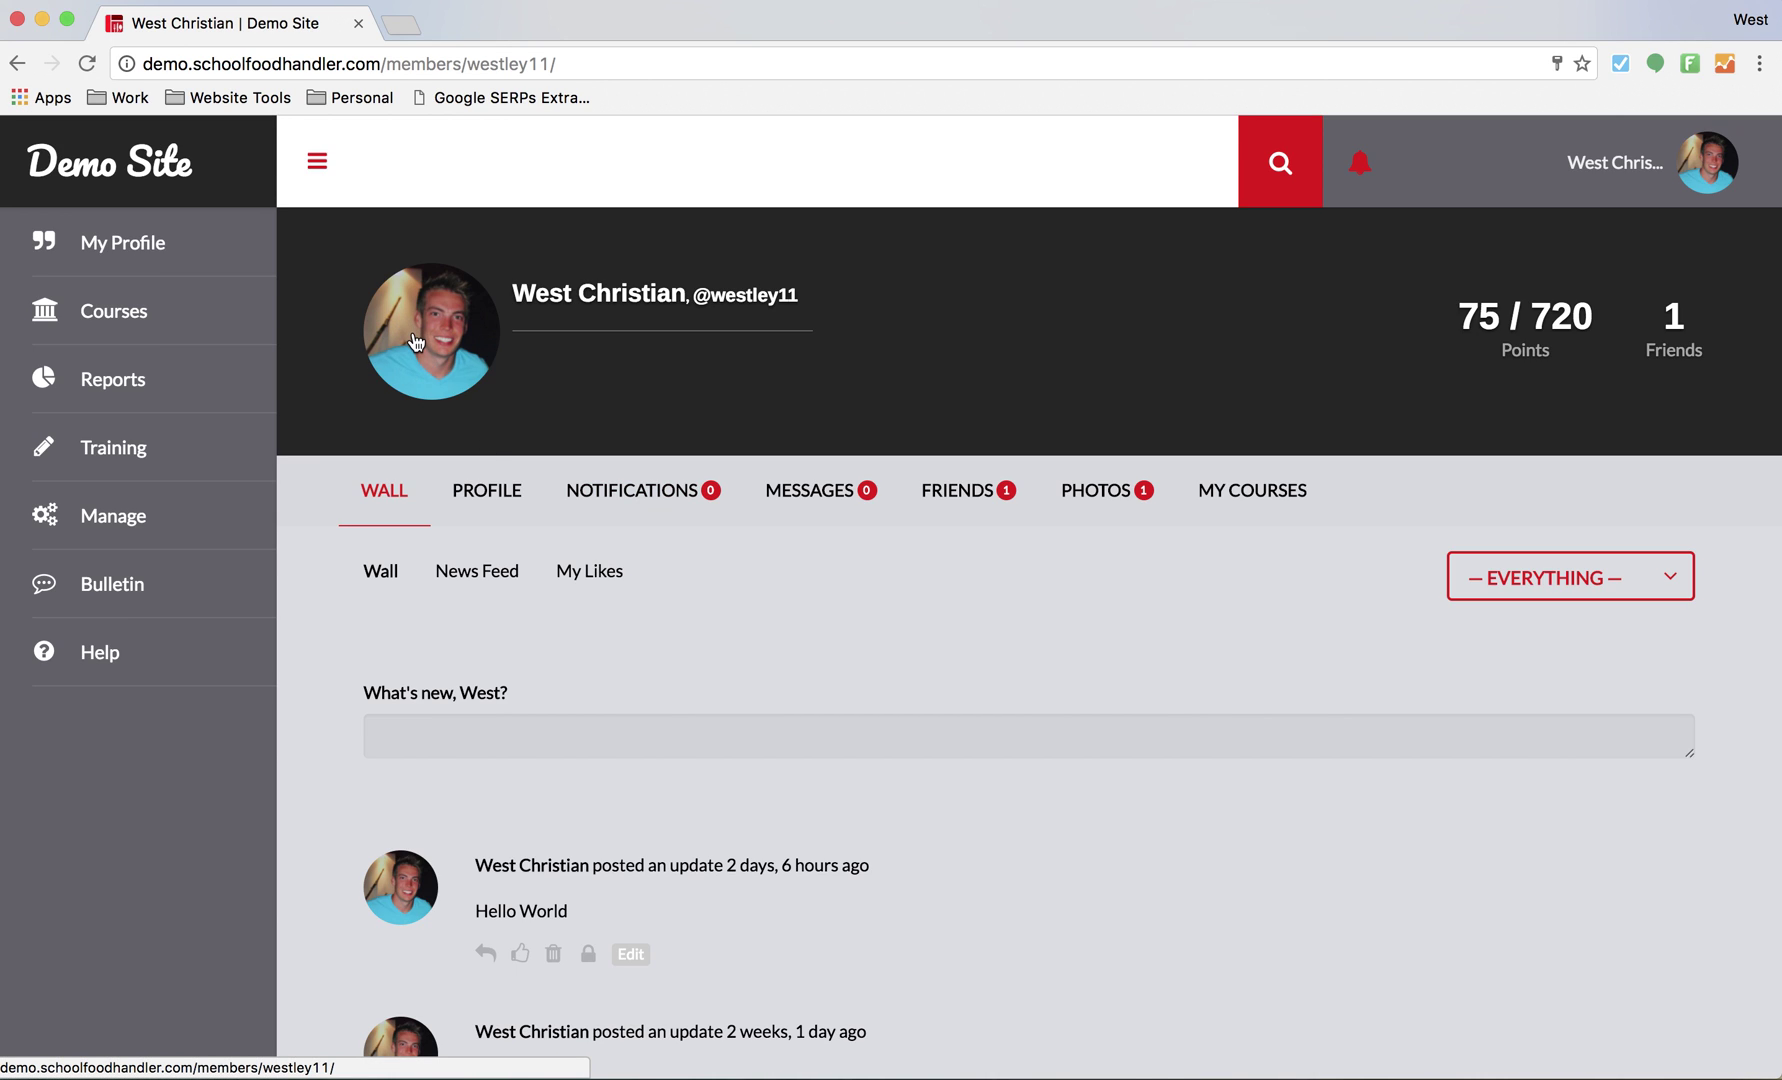
- Show the member's profile details listing Full Time employment and a March 2010 hire date
left_click(486, 494)
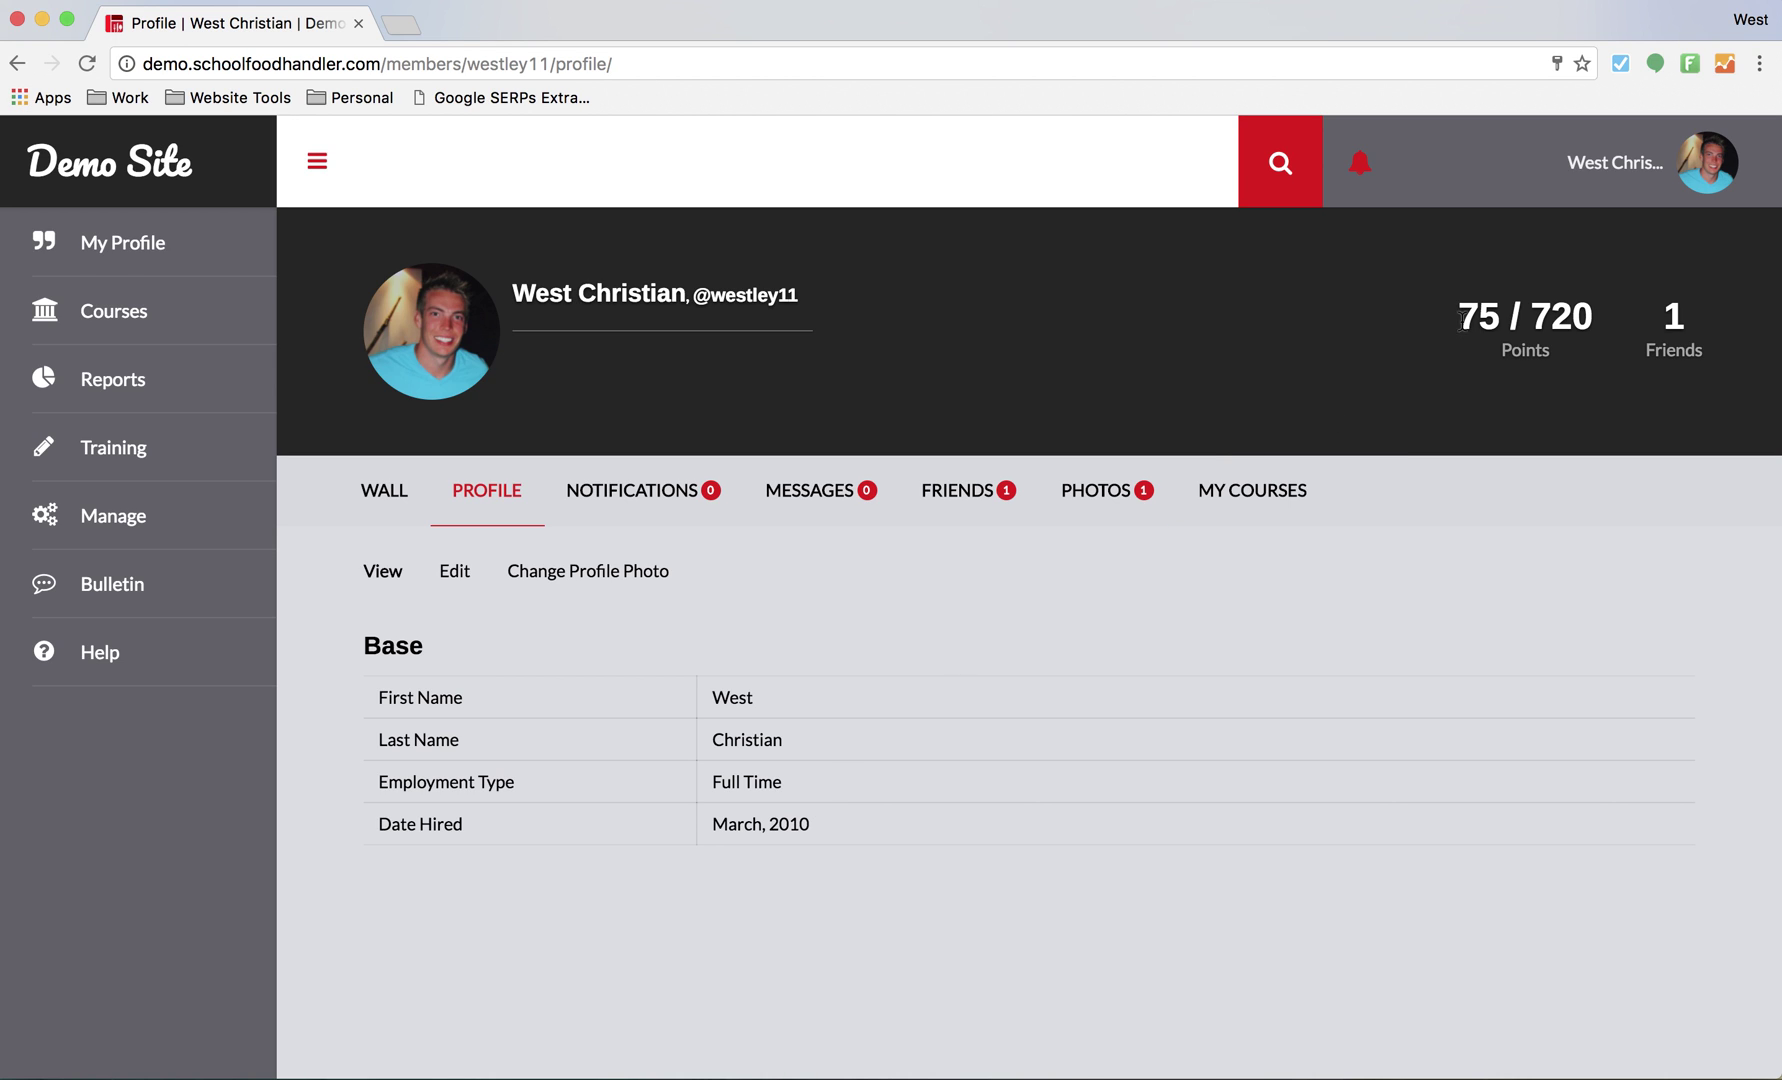
mouse_move(1605, 175)
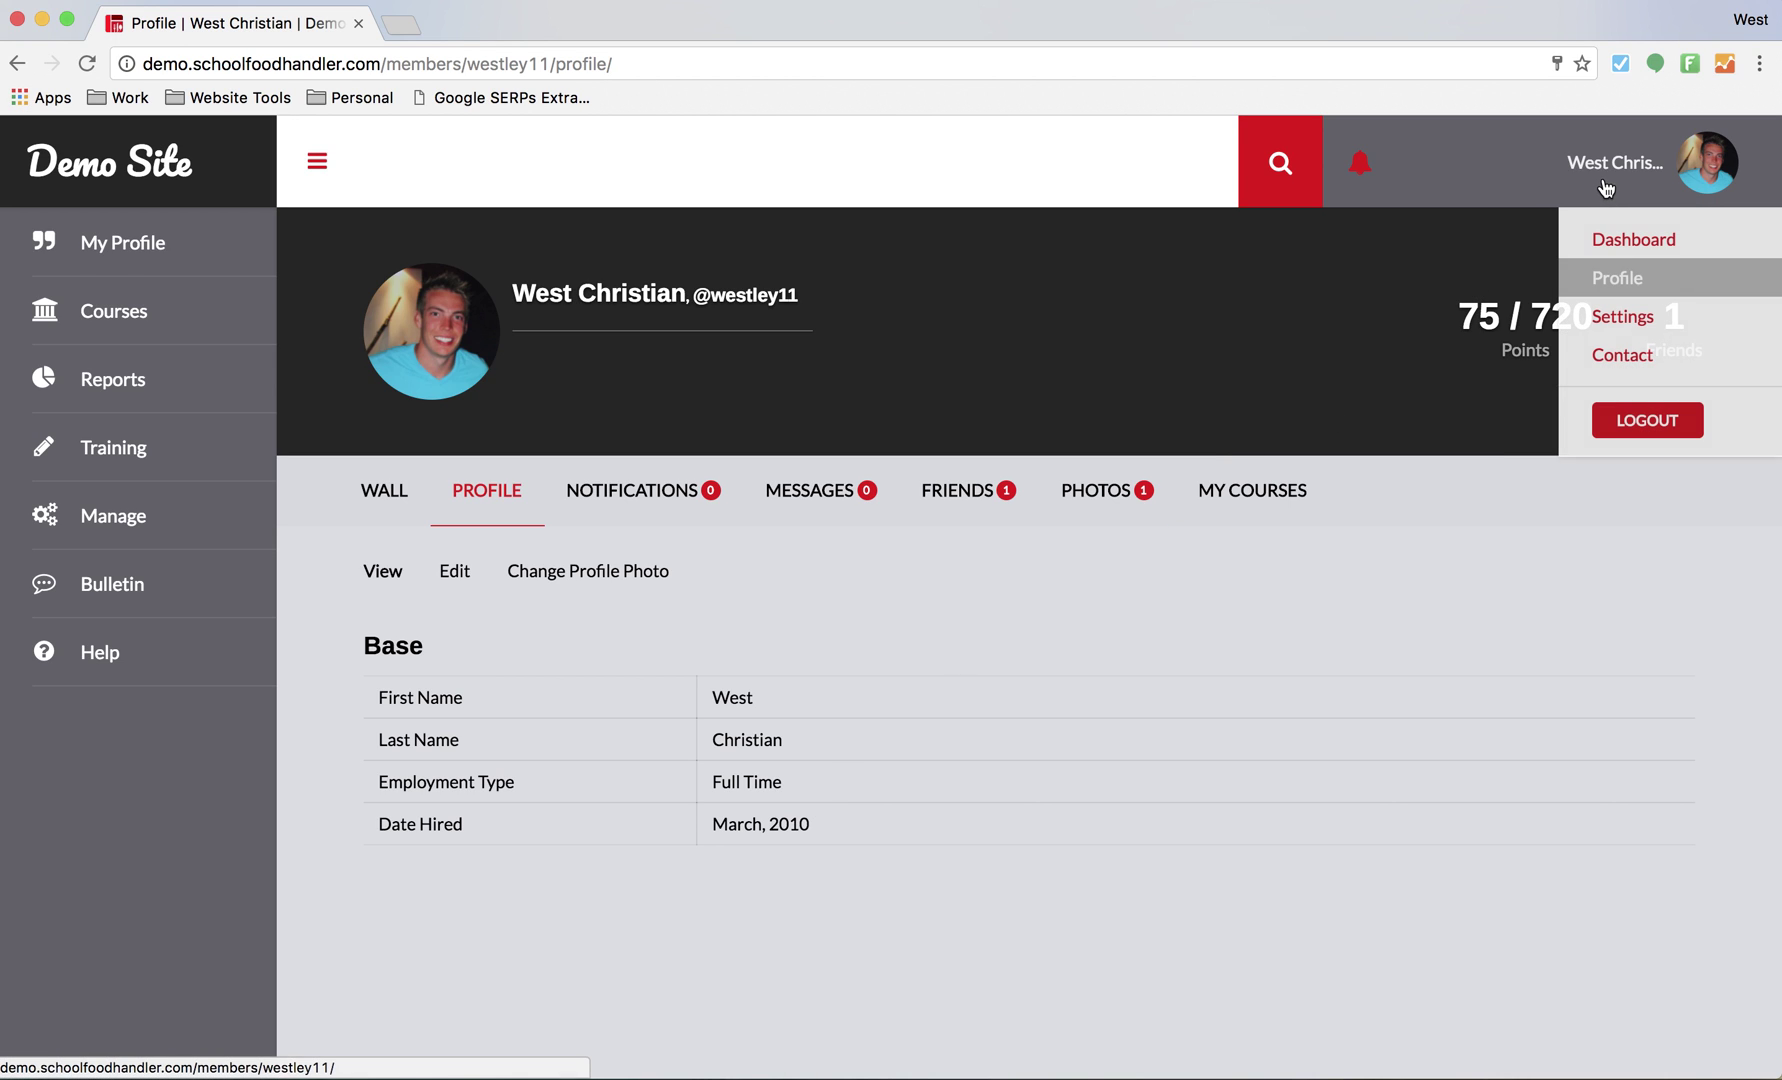
- Go to the admin Dashboard, review the Users list, and open Manage Course Guide
left_click(1633, 250)
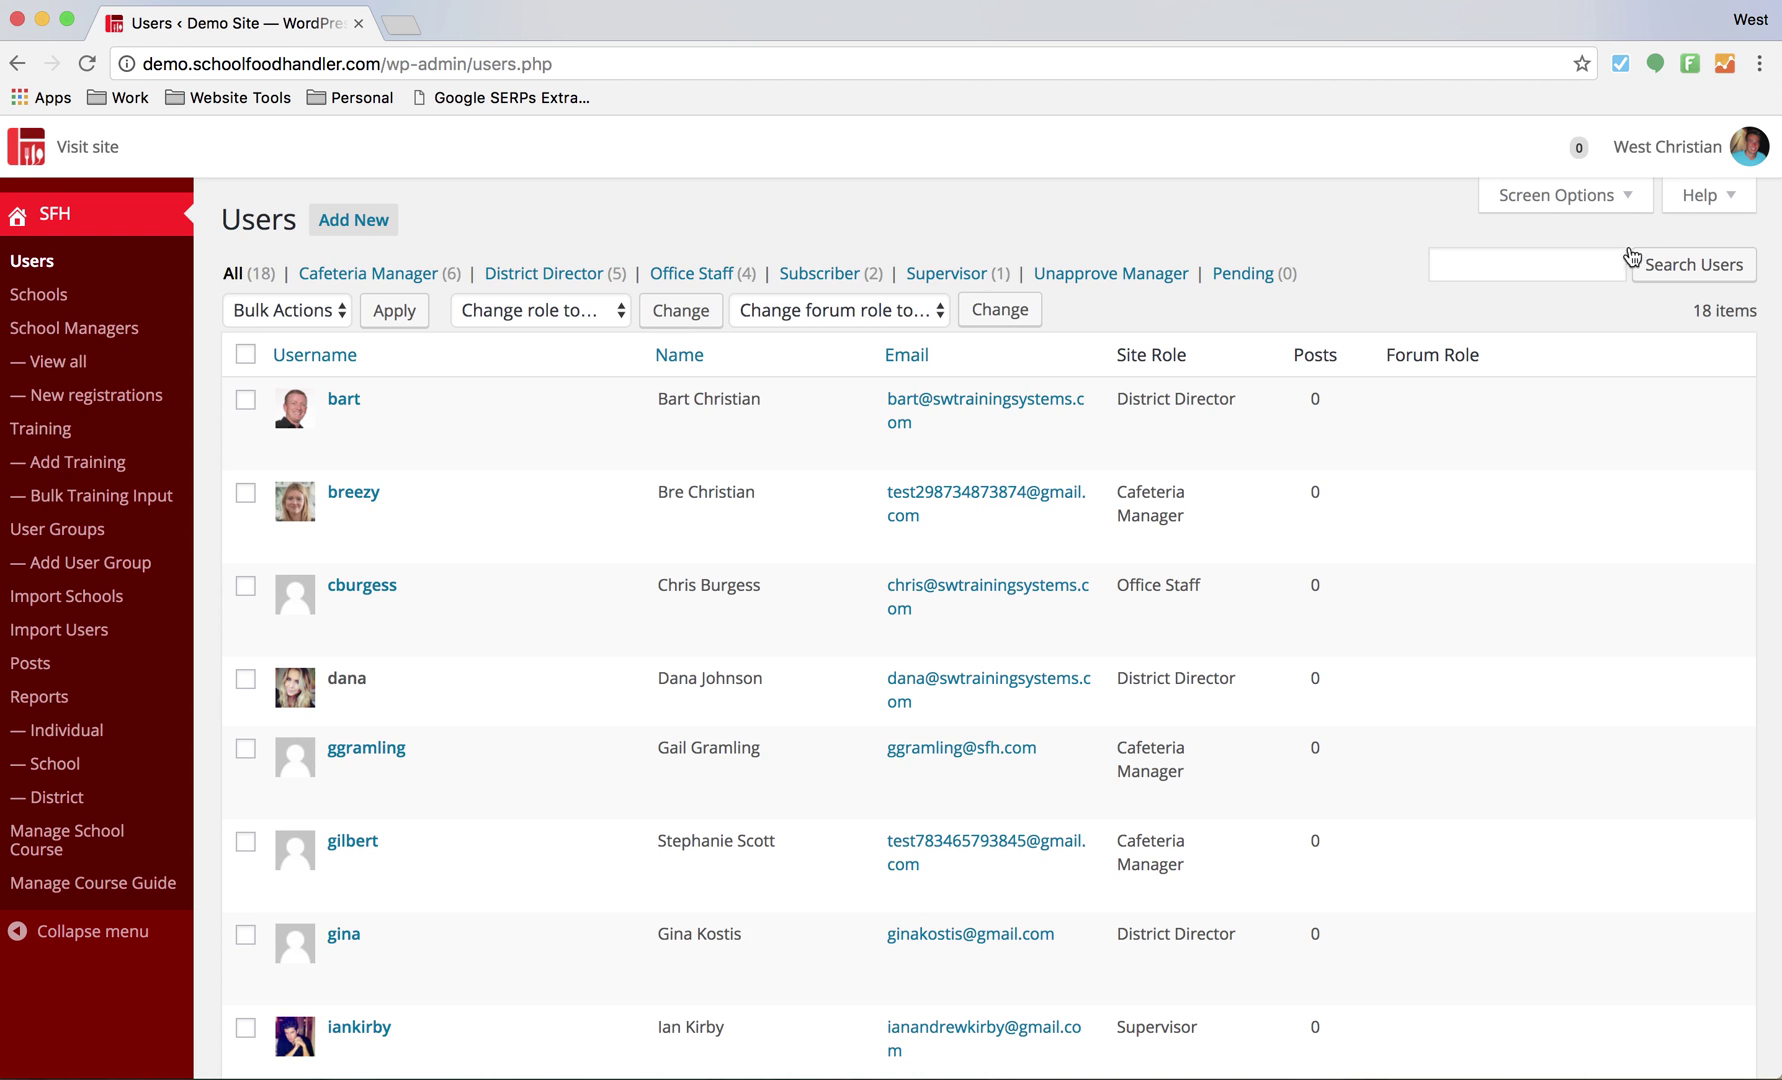
mouse_move(631, 457)
scroll(580, 516, "down", 2)
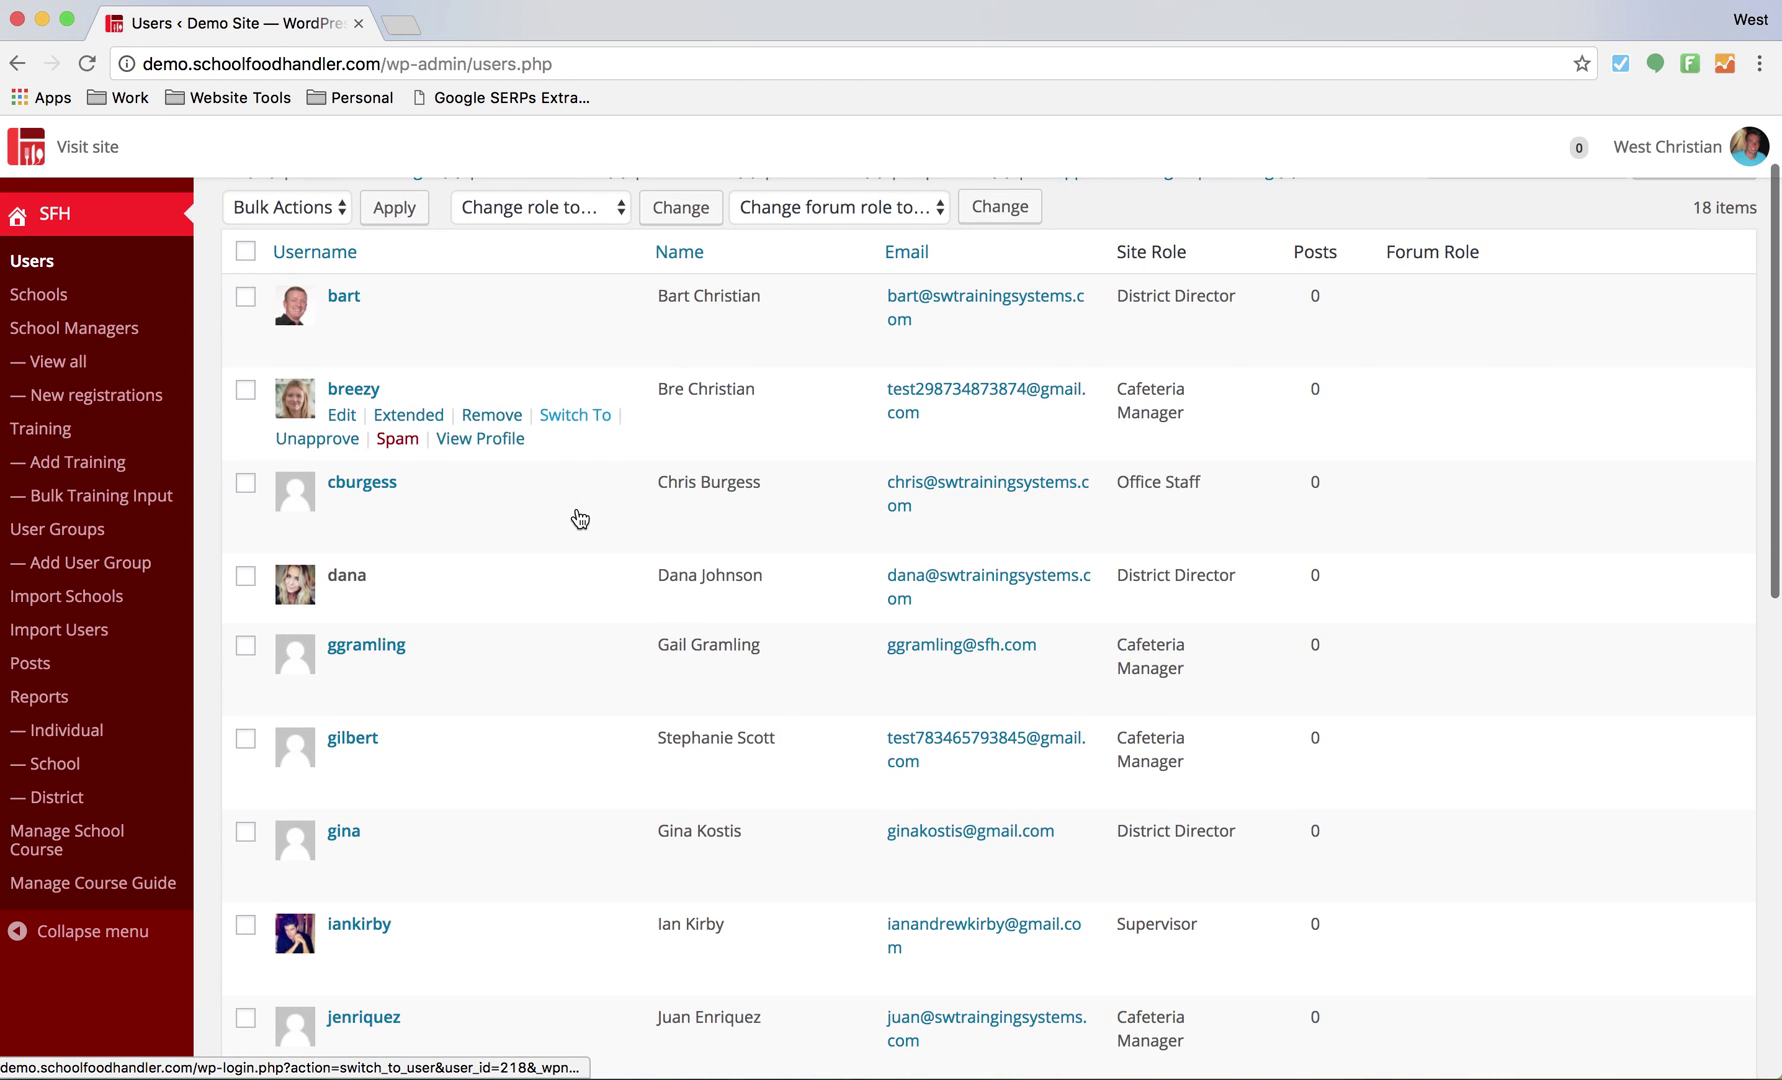
scroll(1171, 497, "down", 2)
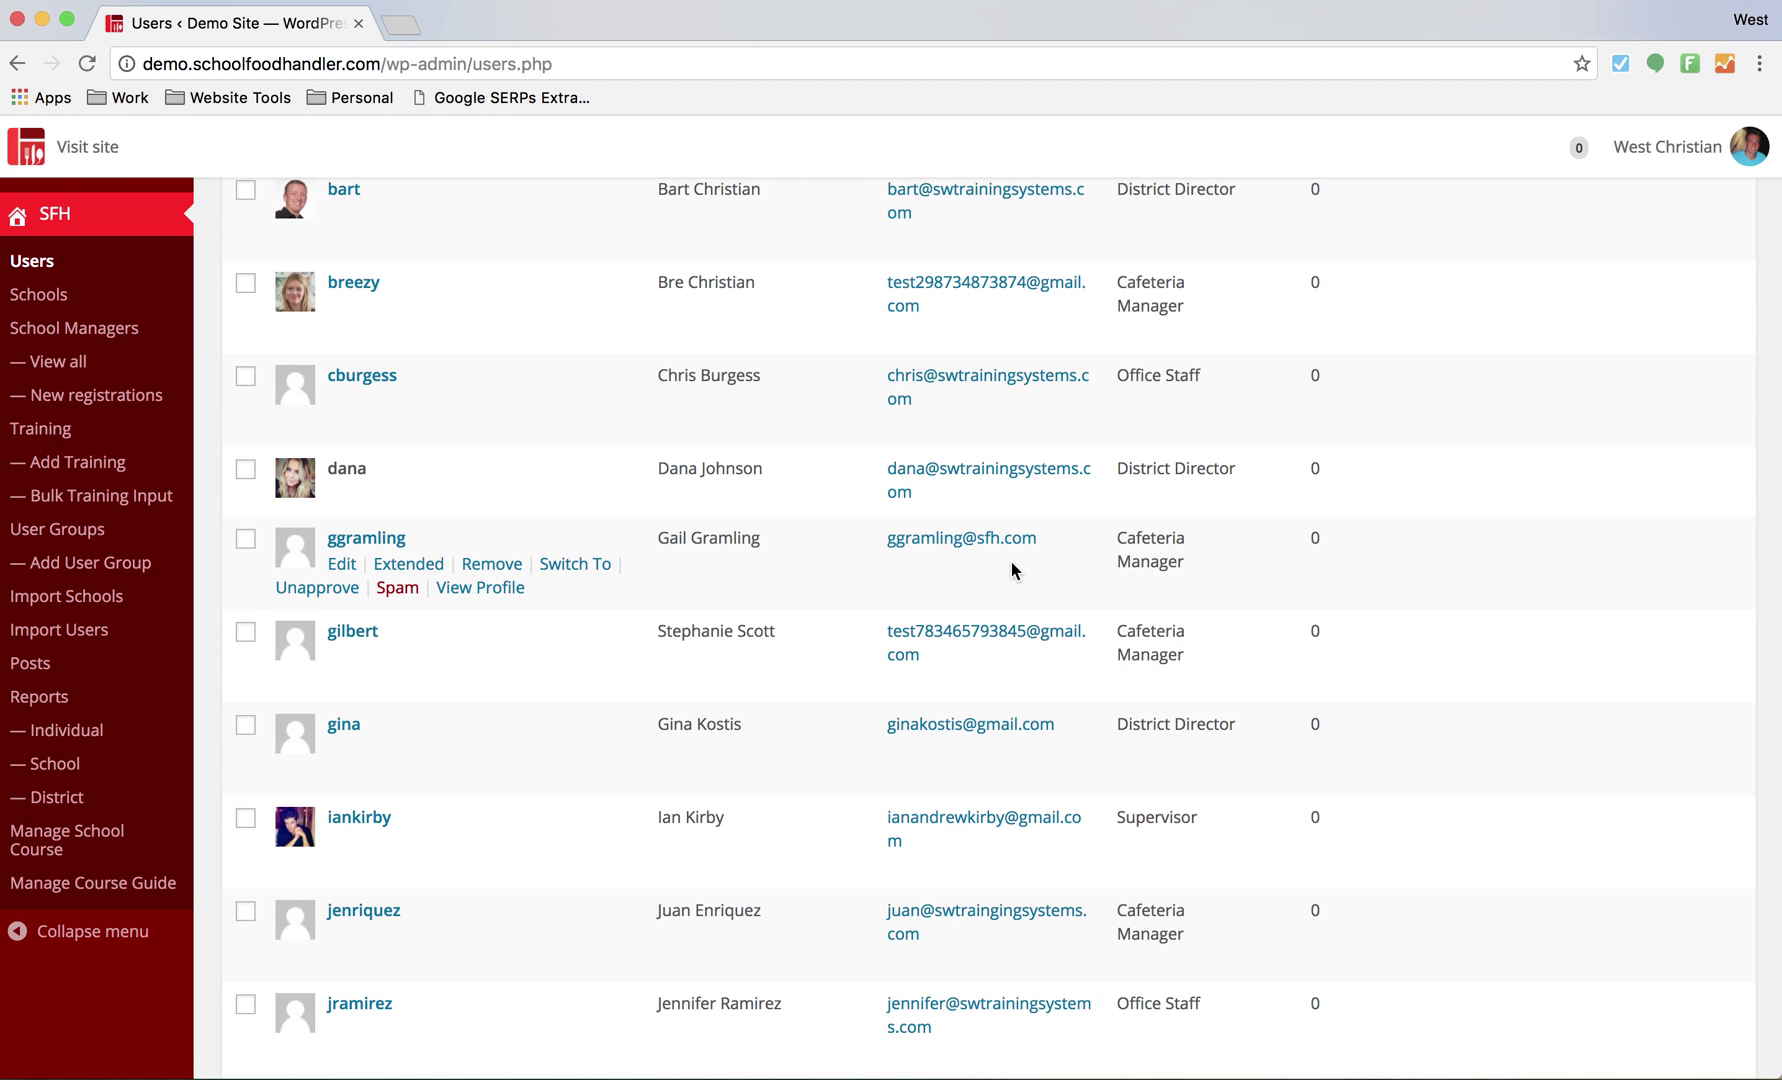
scroll(1011, 563, "down", 4)
scroll(1011, 570, "up", 4)
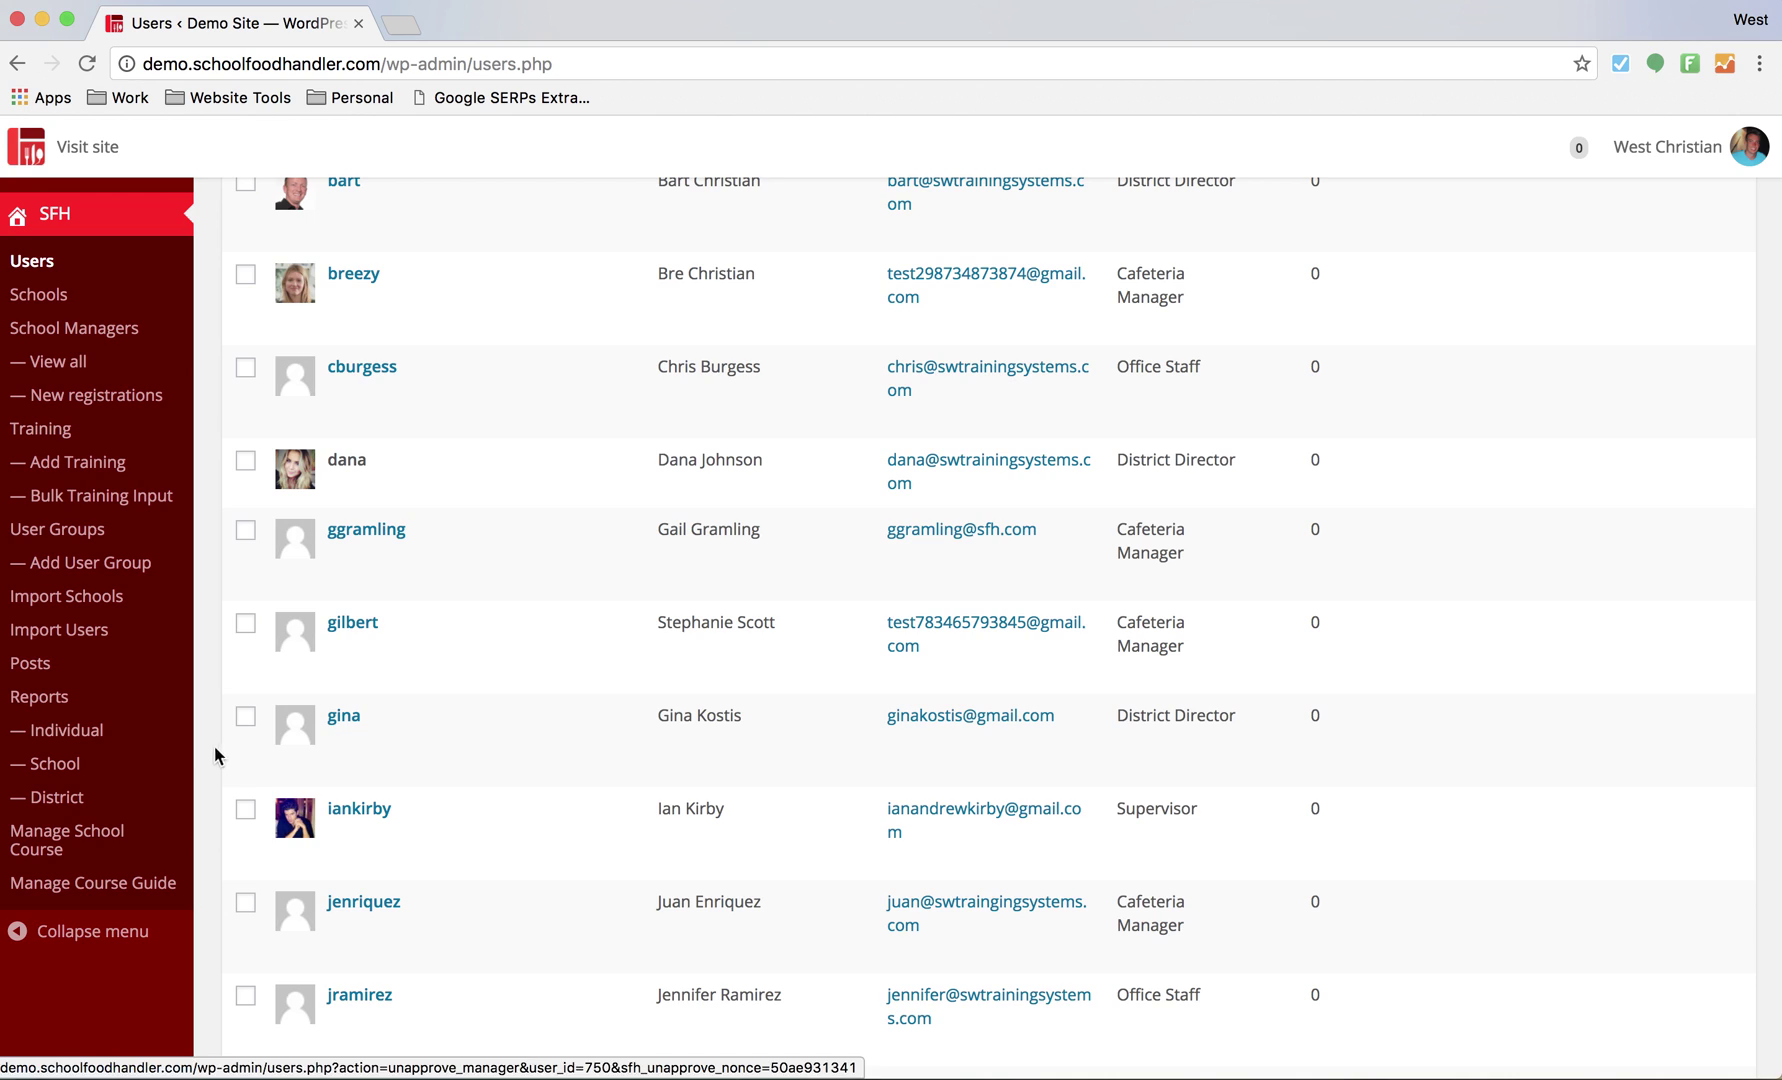
left_click(107, 893)
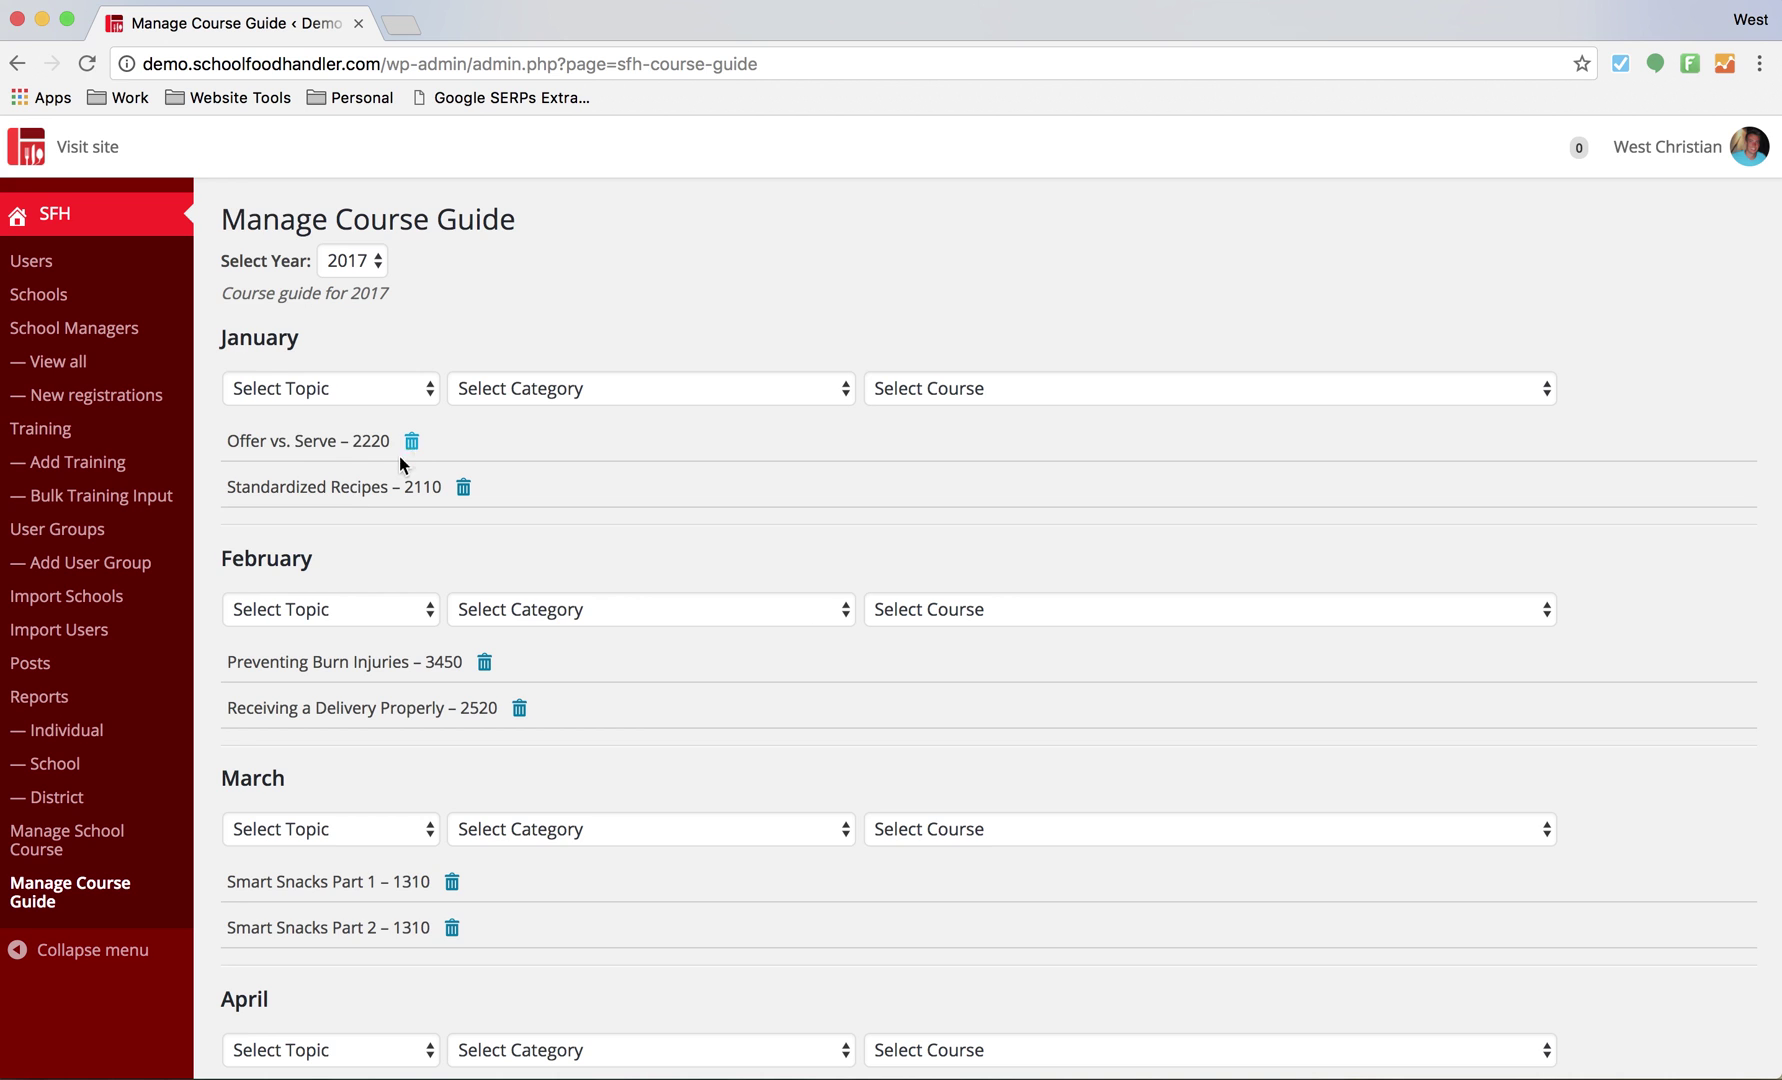
- Scroll the 2017 course guide down to April's assigned courses
scroll(379, 530, "down", 5)
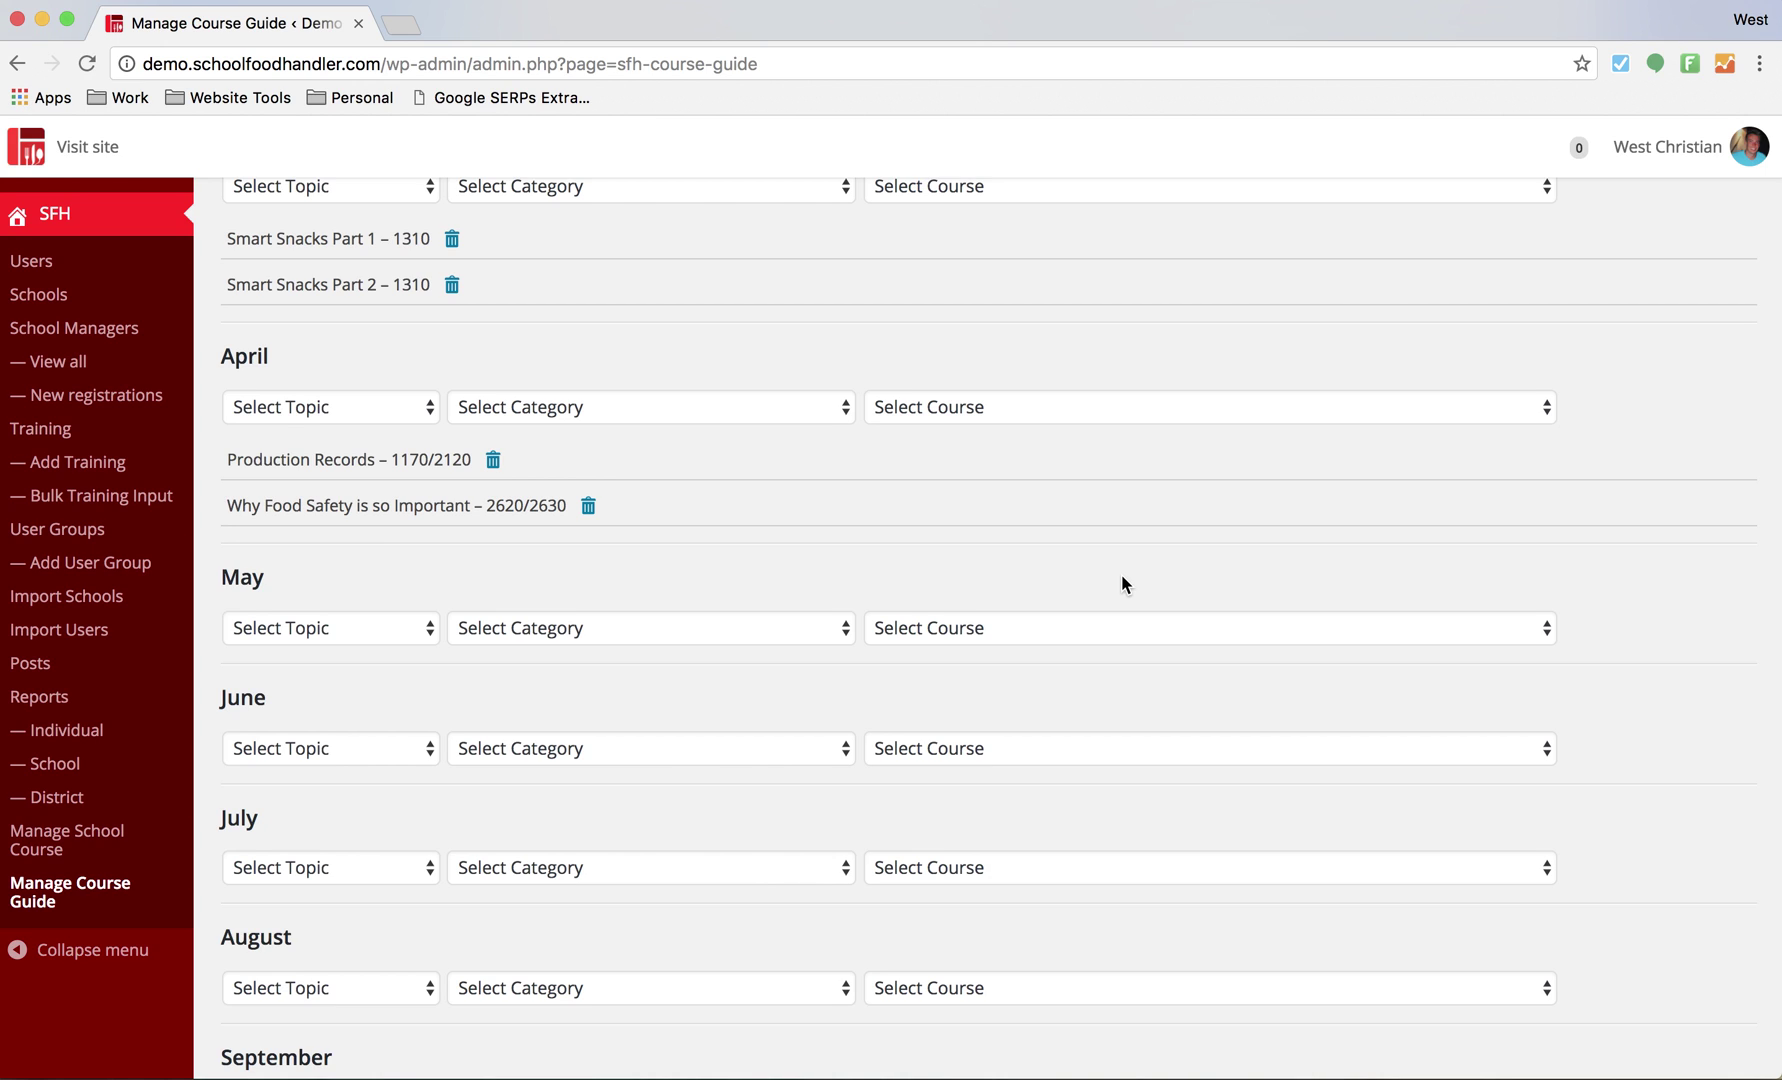
- Replace April's courses with Why Food Safety is so Important and Determining Eligibility
left_click(588, 506)
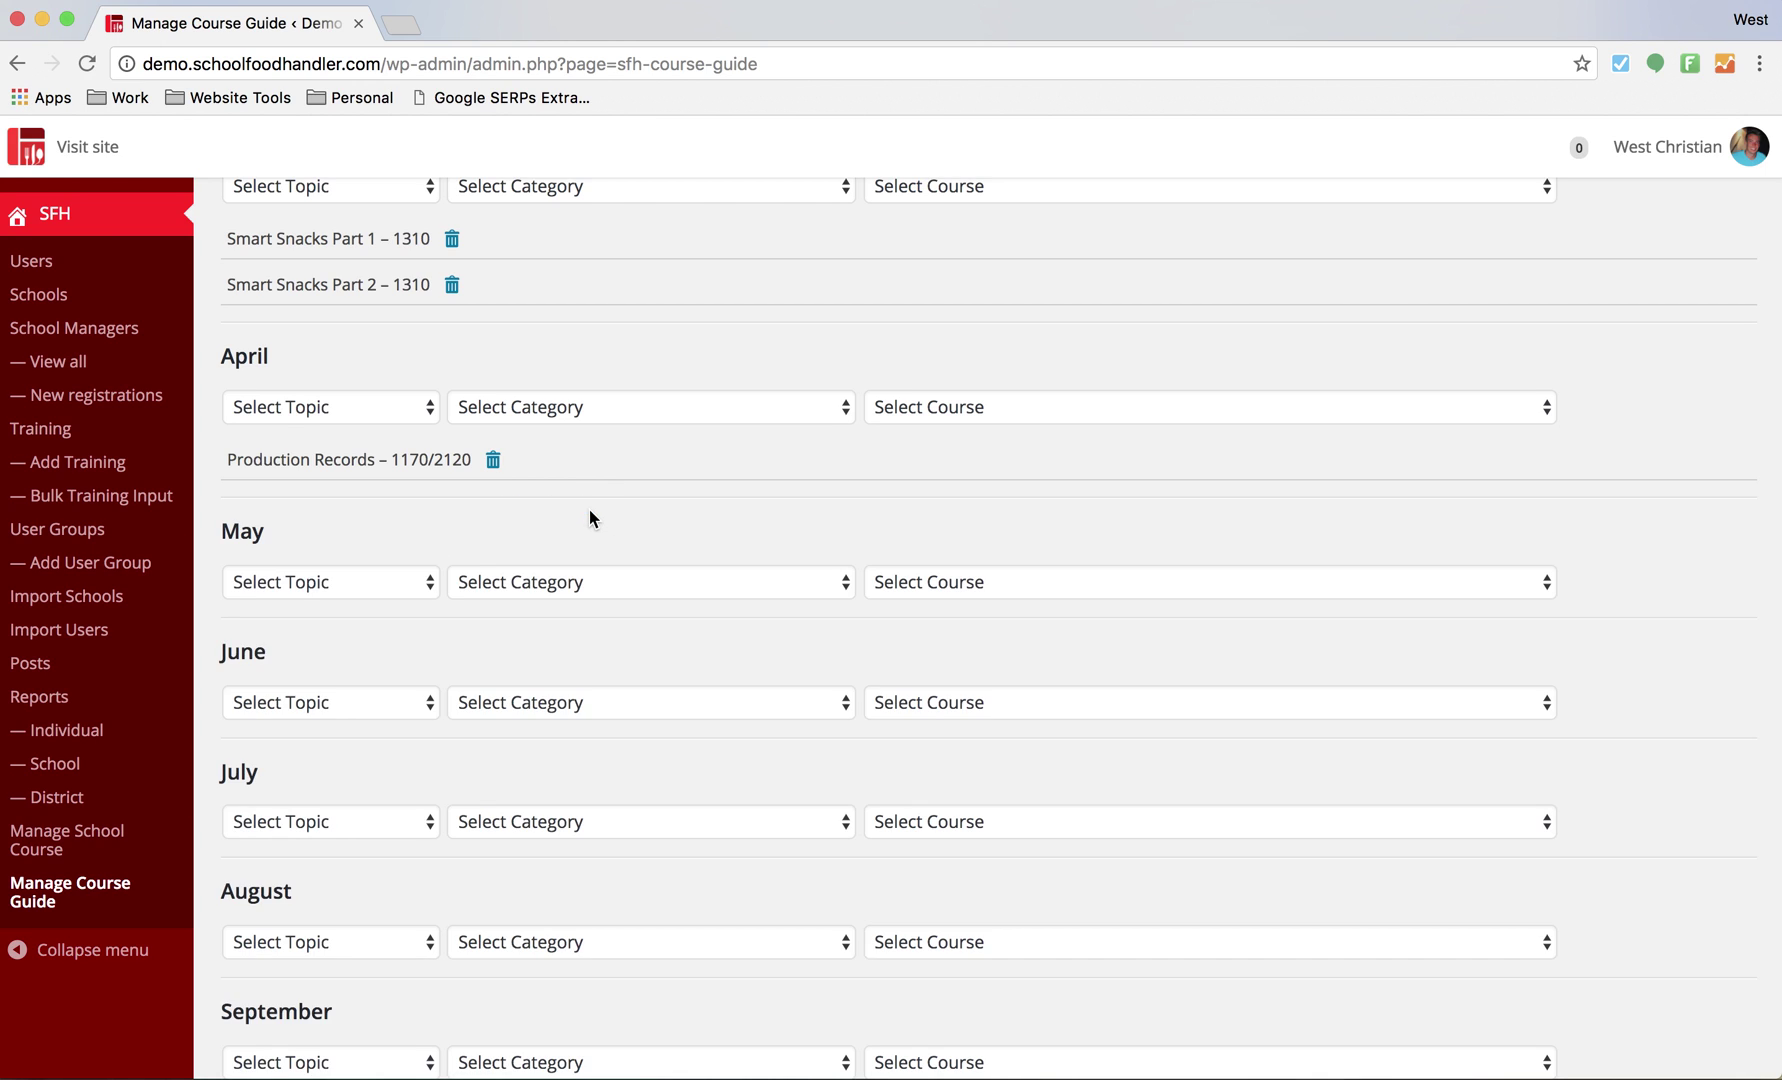
left_click(493, 460)
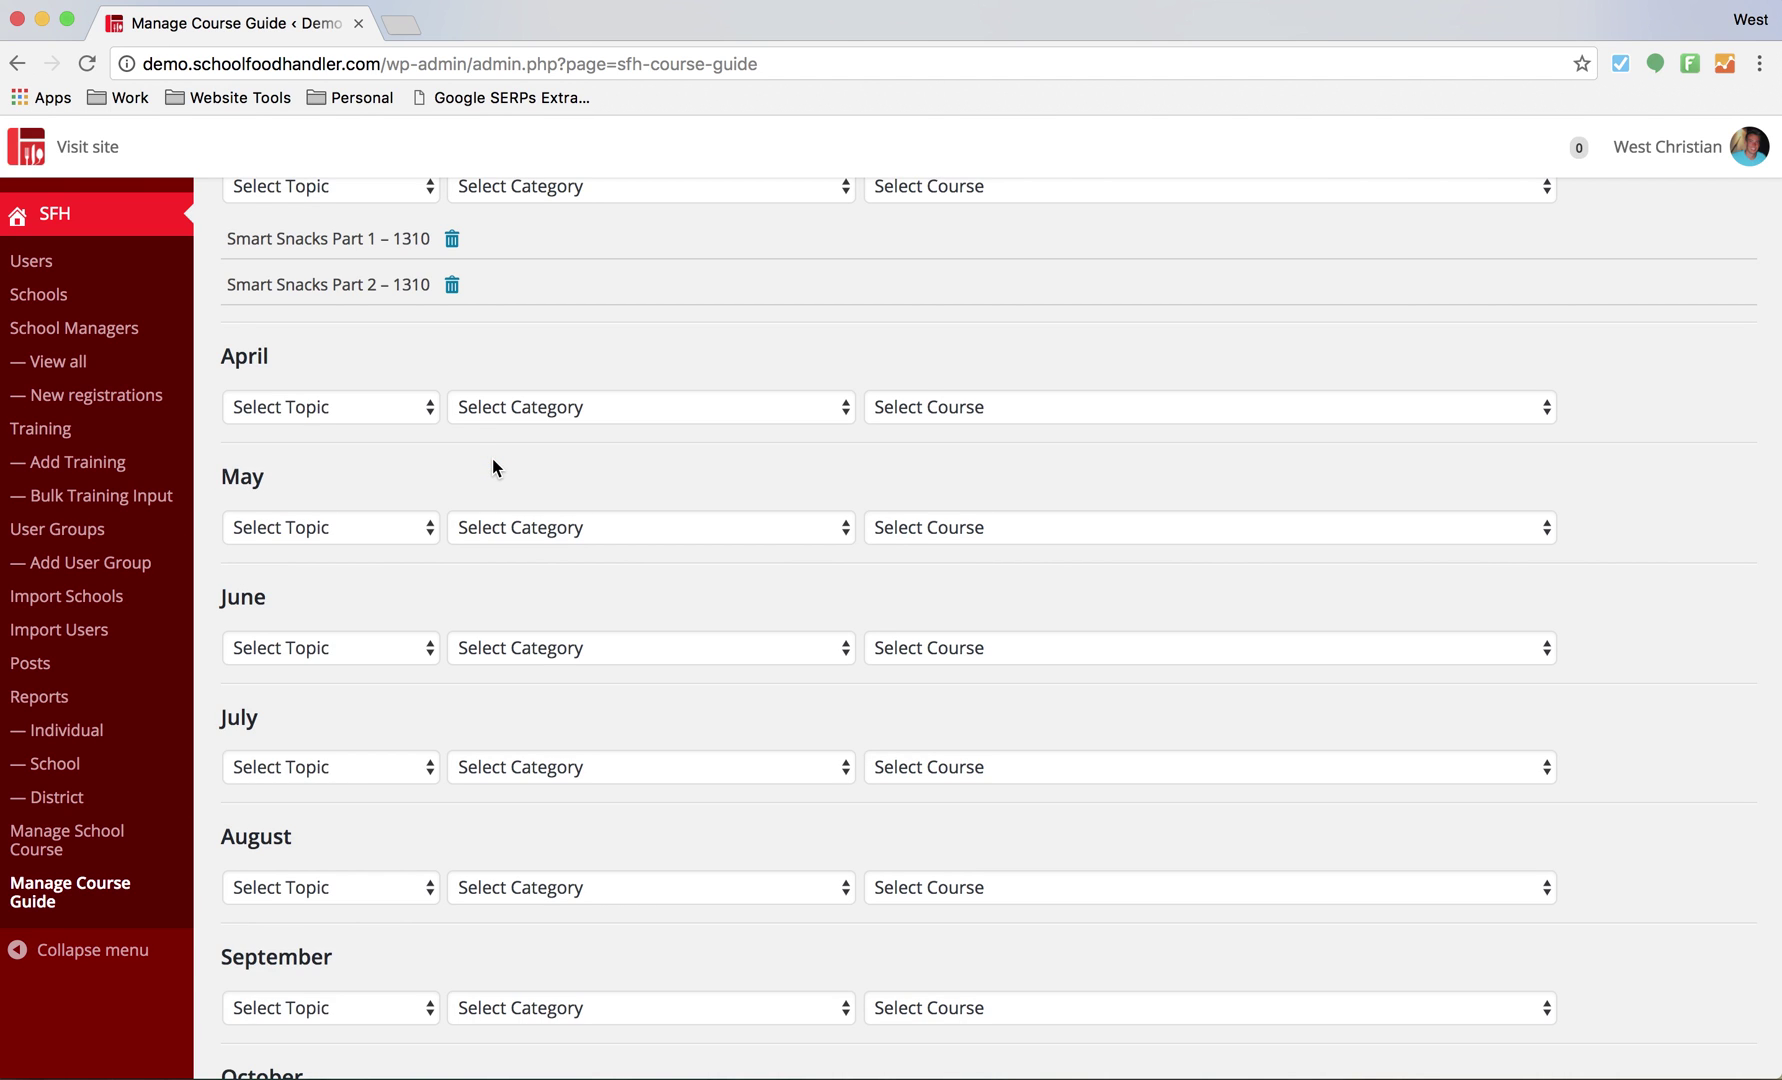
left_click(997, 427)
scroll(1064, 739, "down", 3)
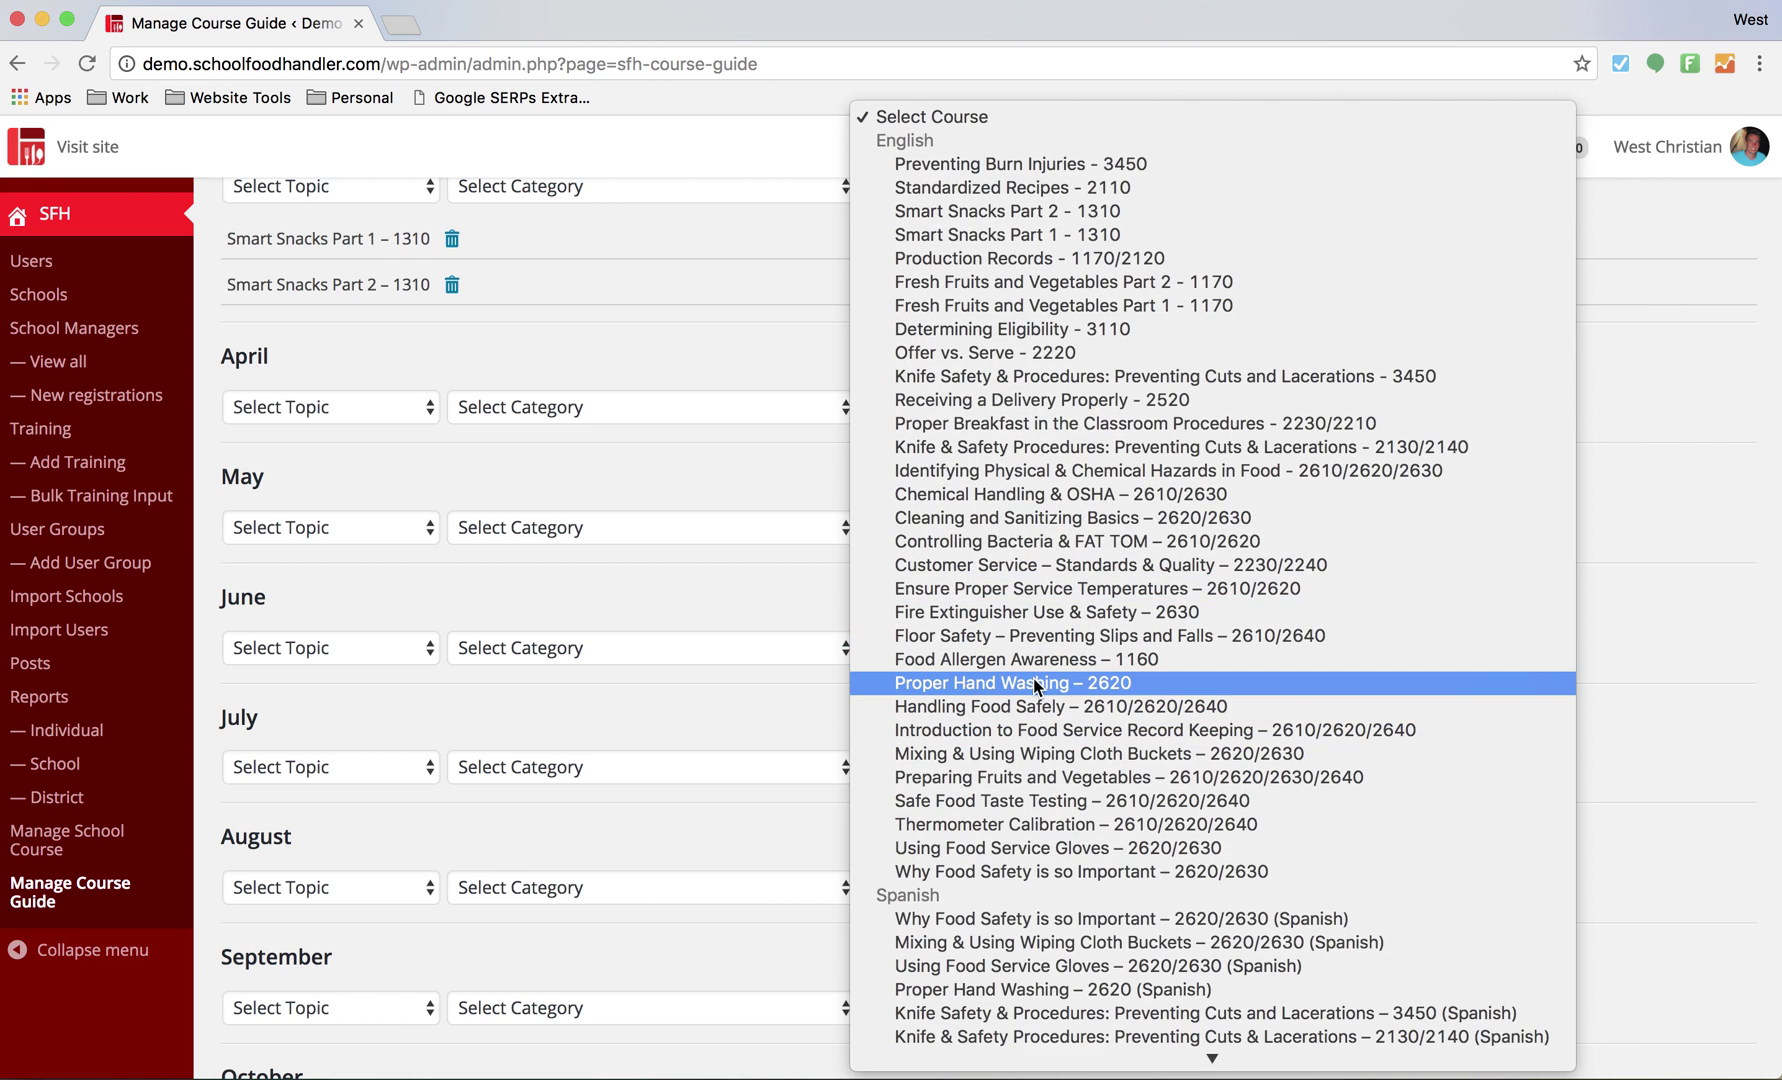
left_click(1028, 872)
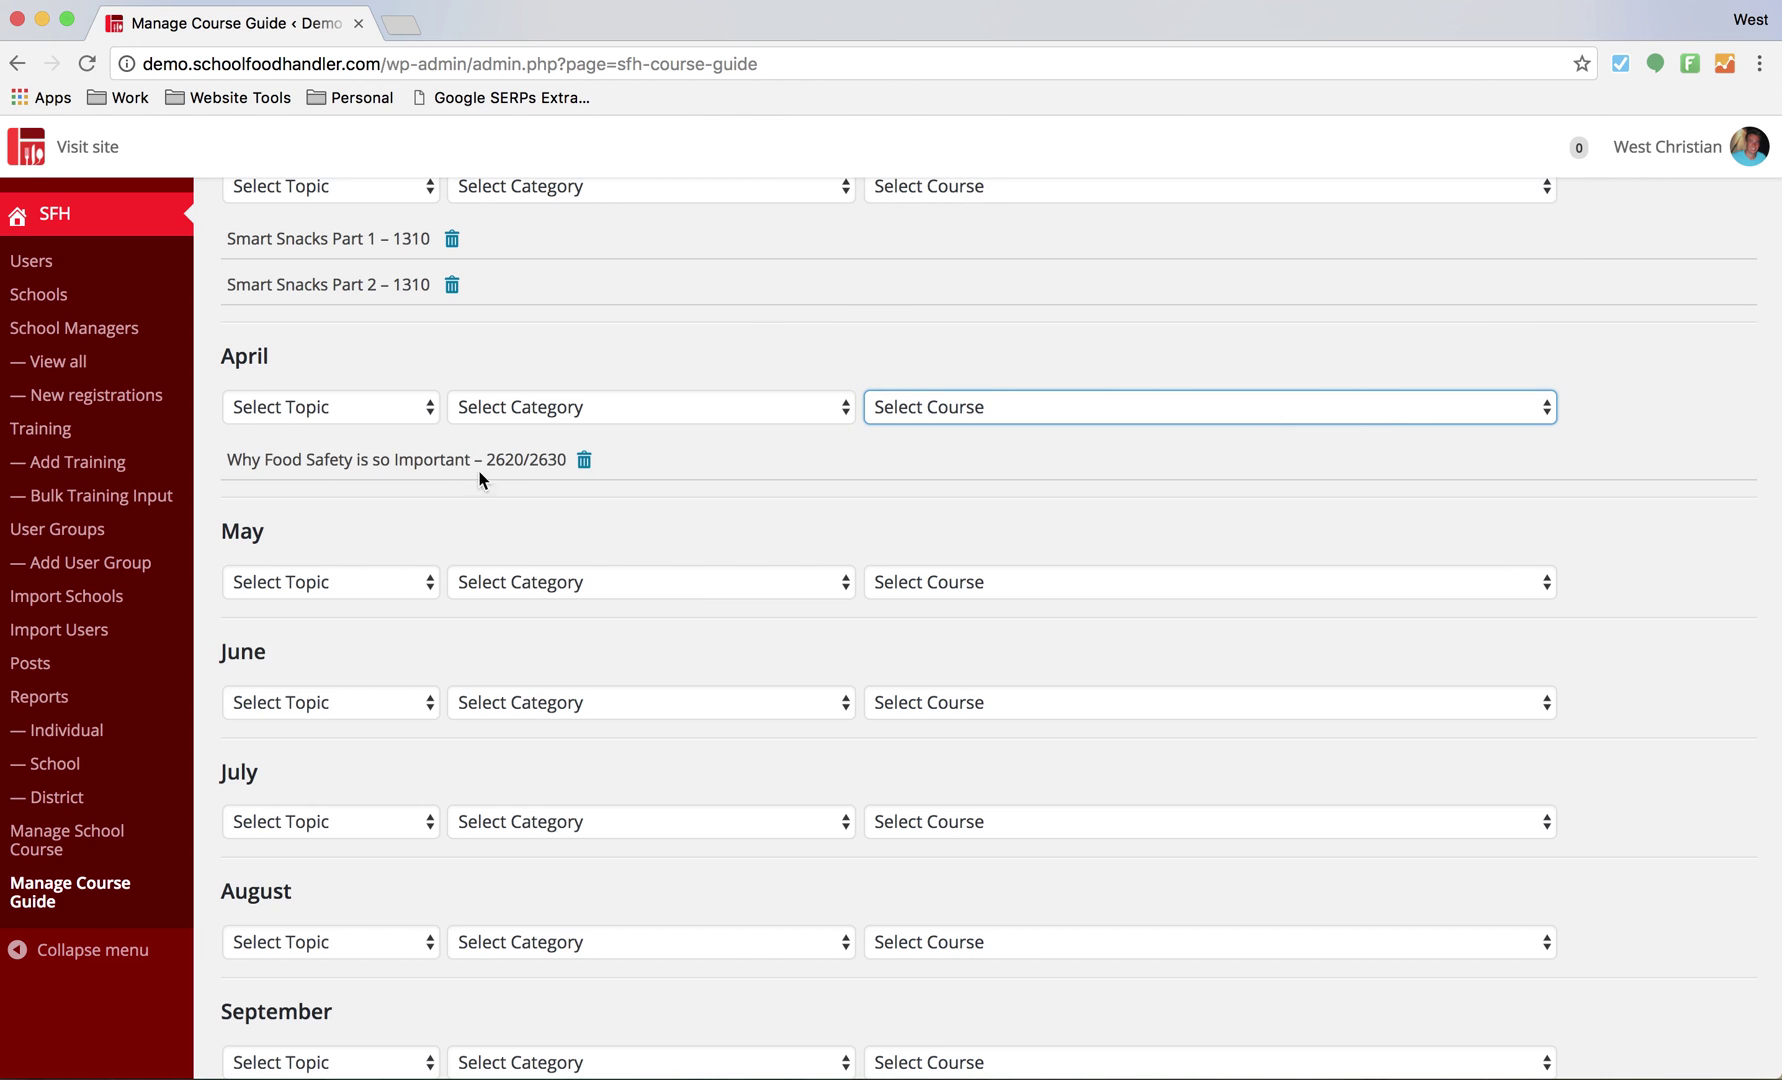
left_click(947, 419)
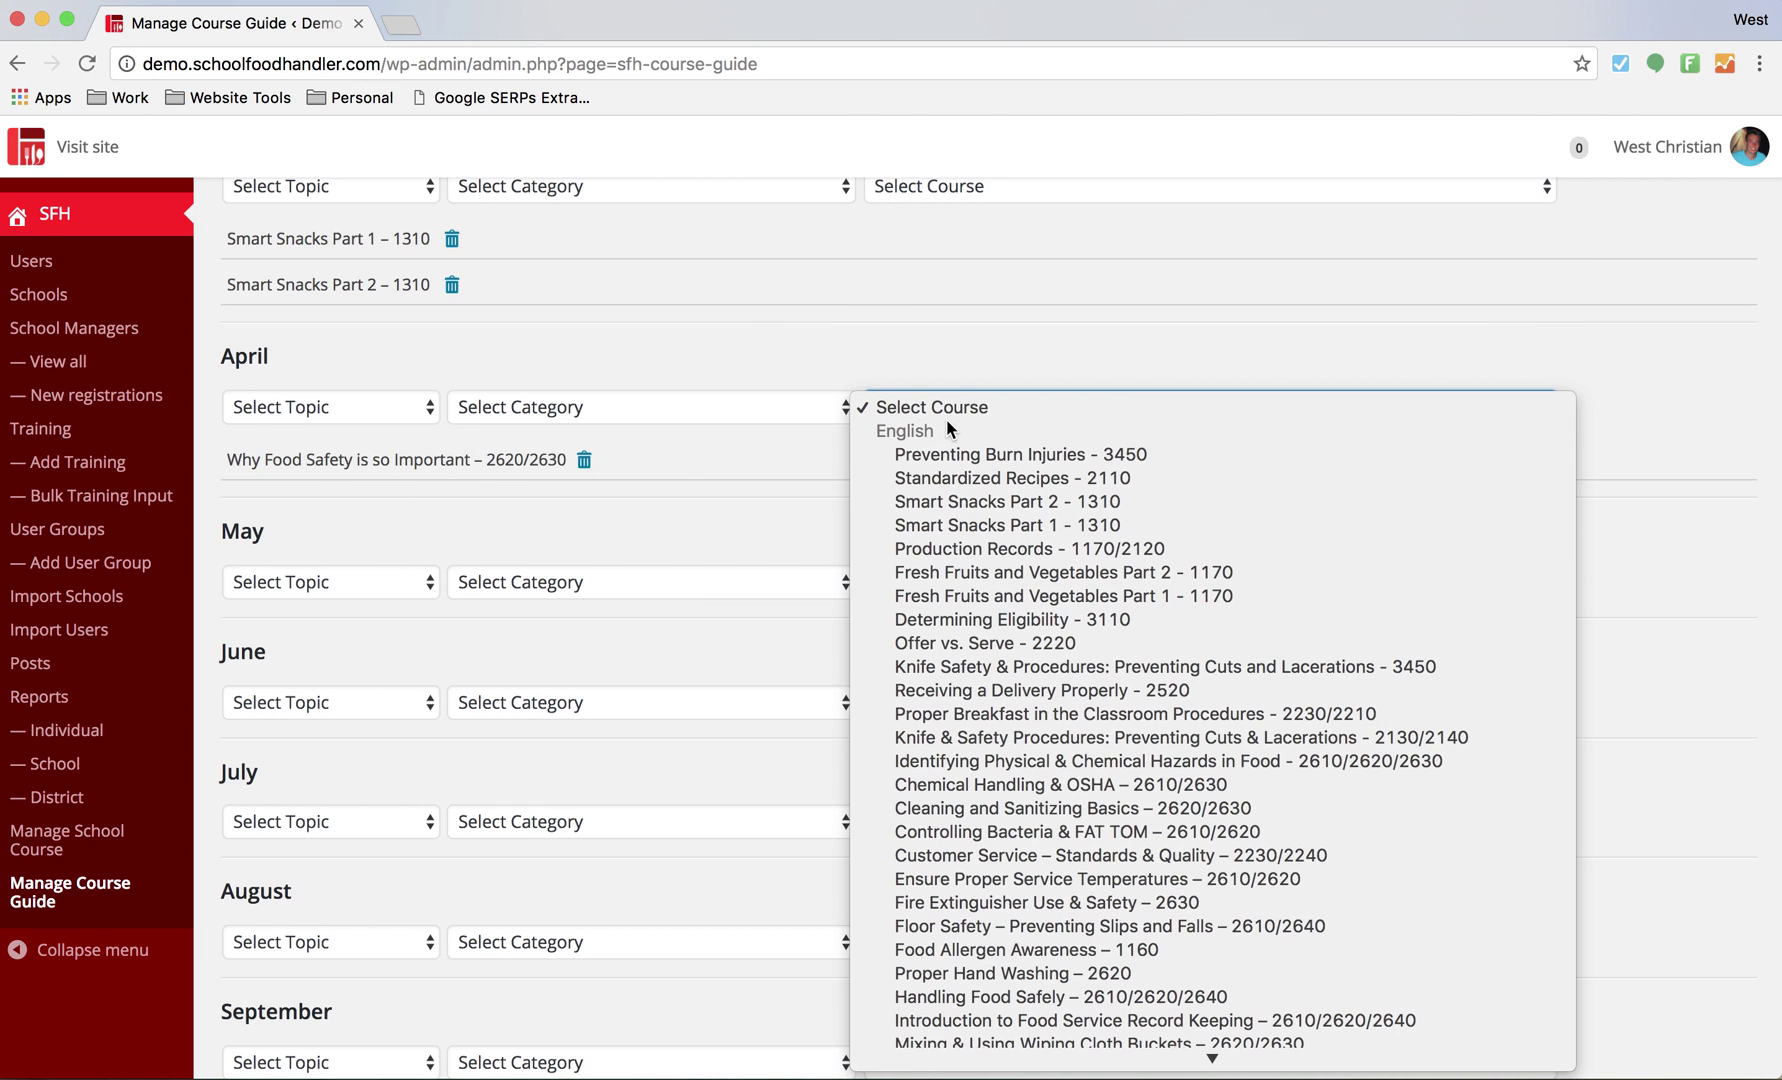
left_click(1014, 620)
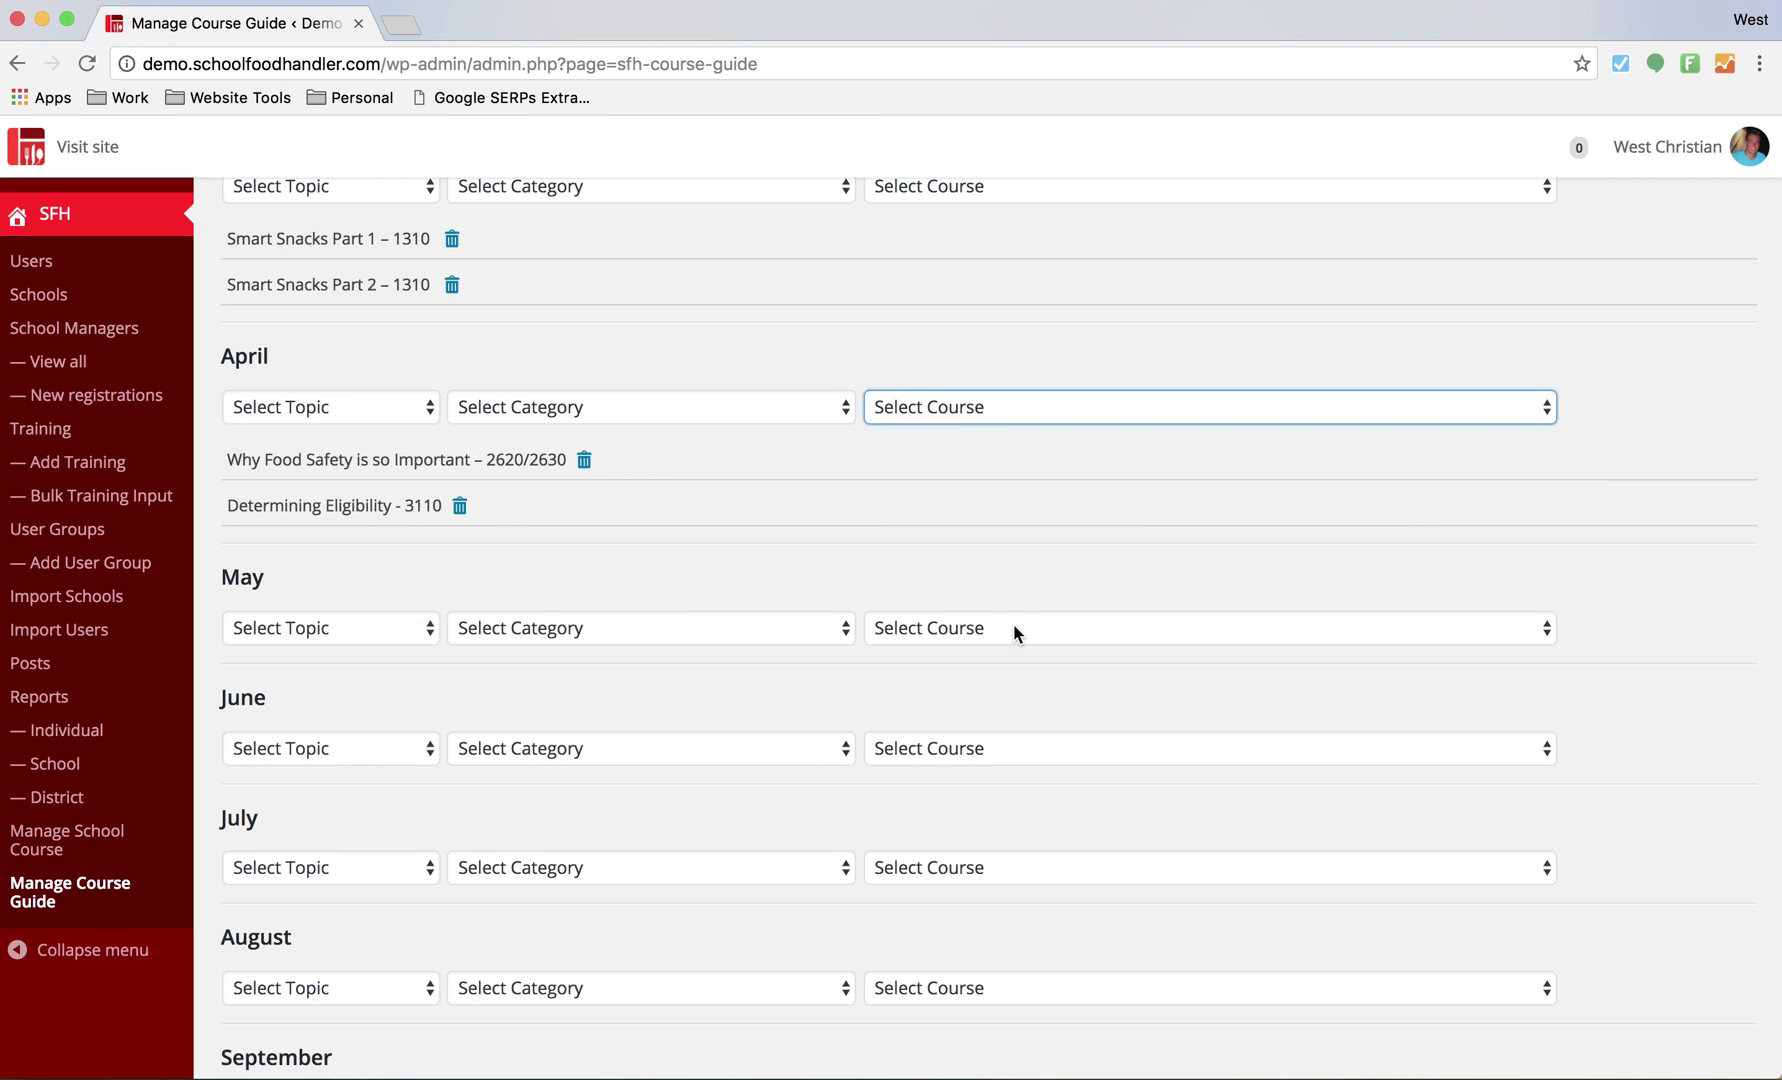
- Add the 3450 knife safety course and Using Food Service Gloves to May
left_click(924, 637)
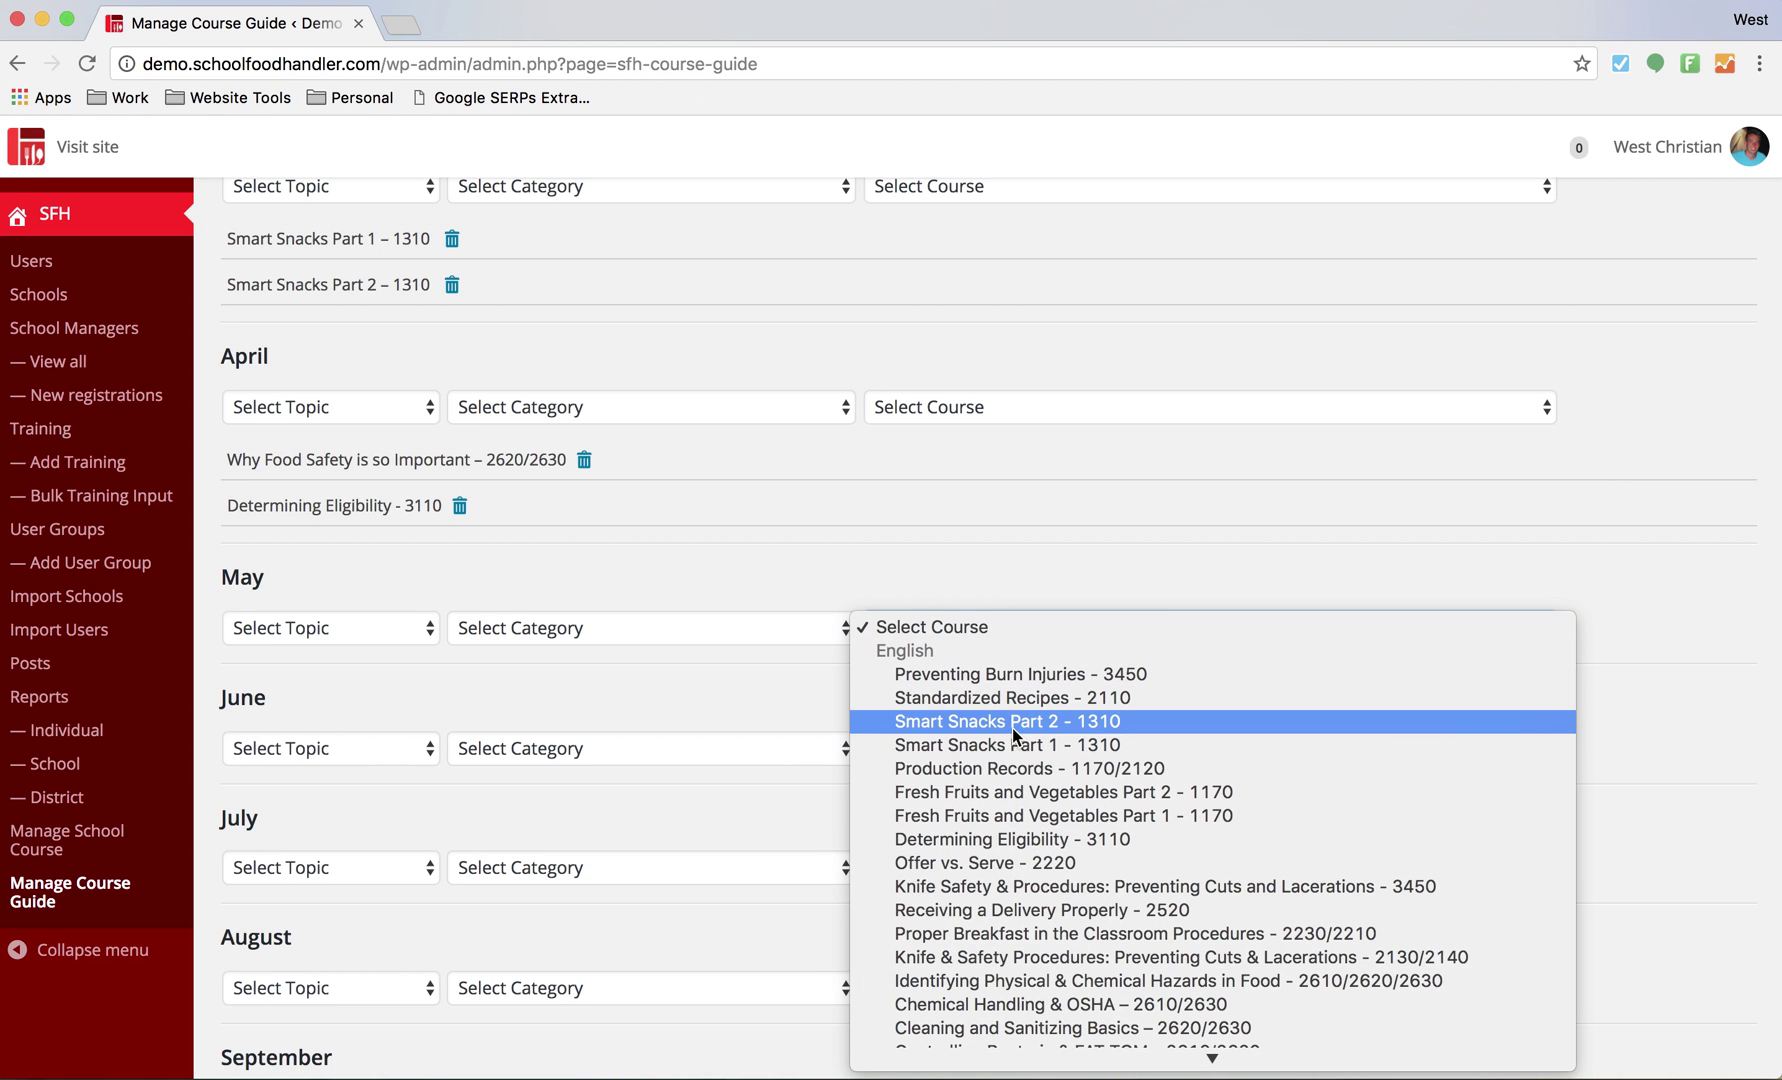
left_click(1036, 887)
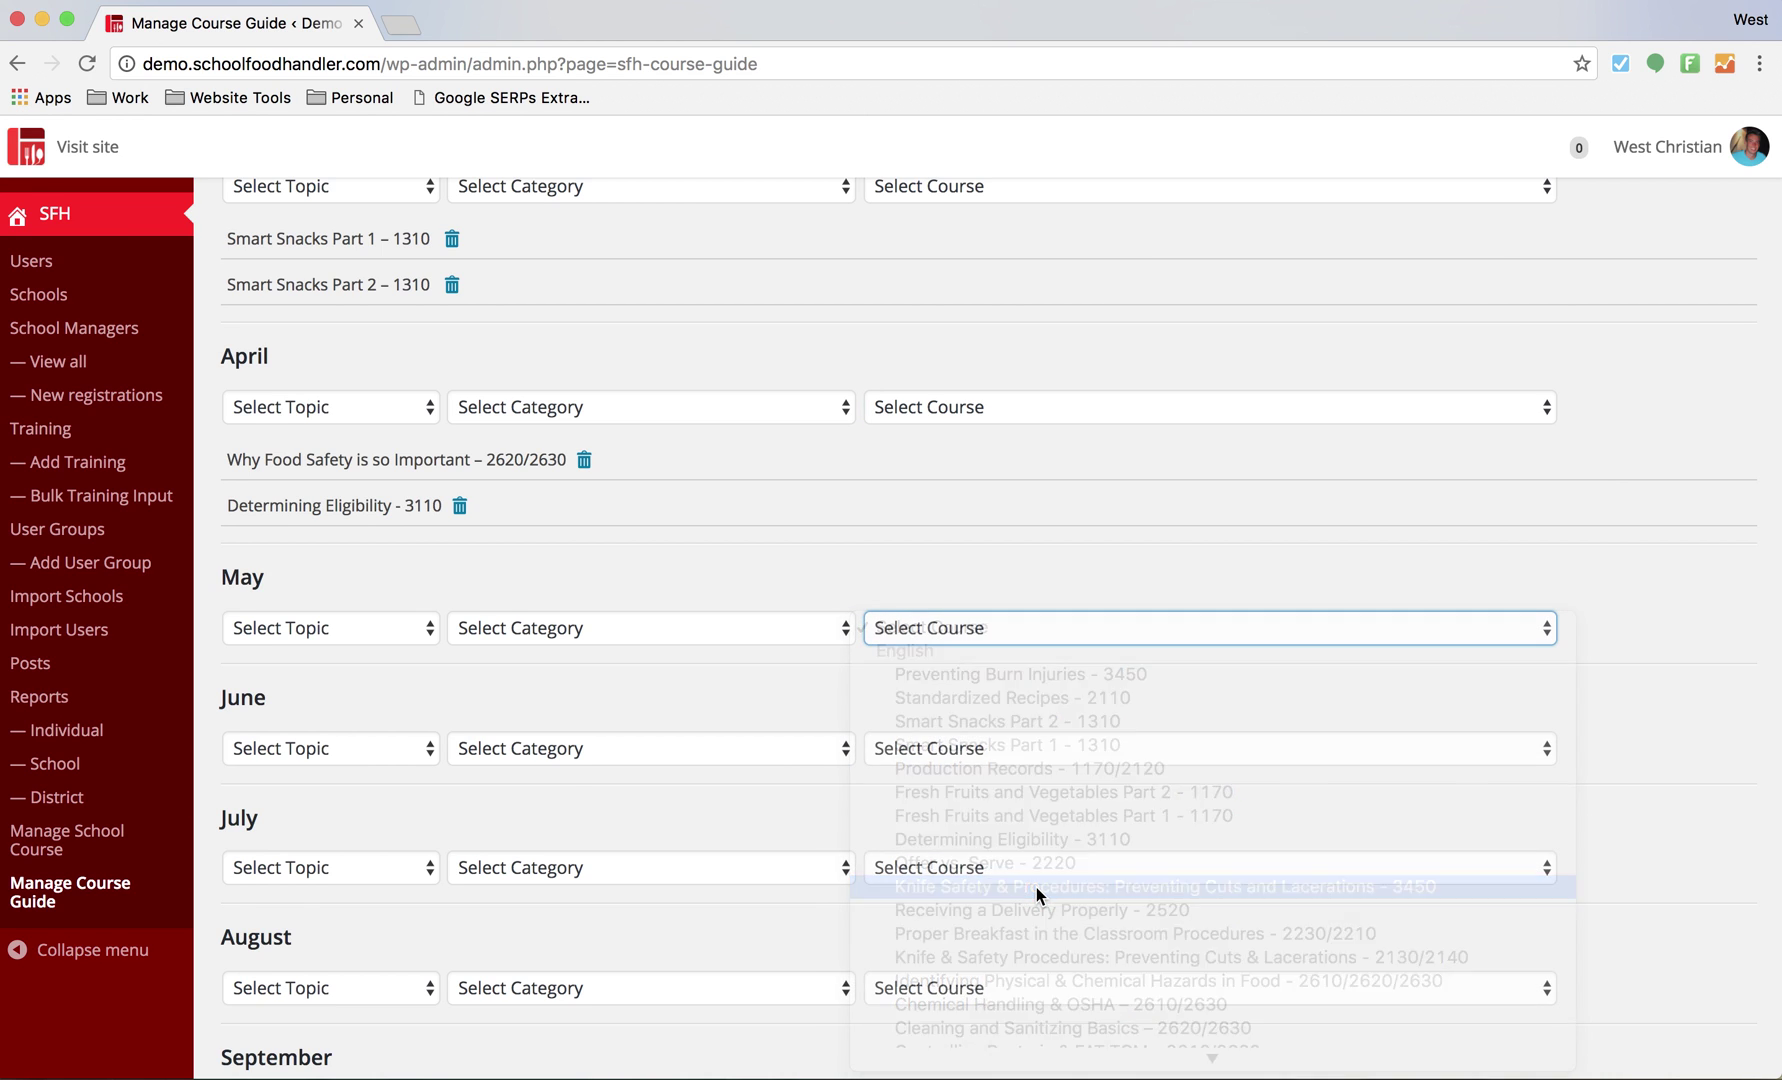
left_click(956, 636)
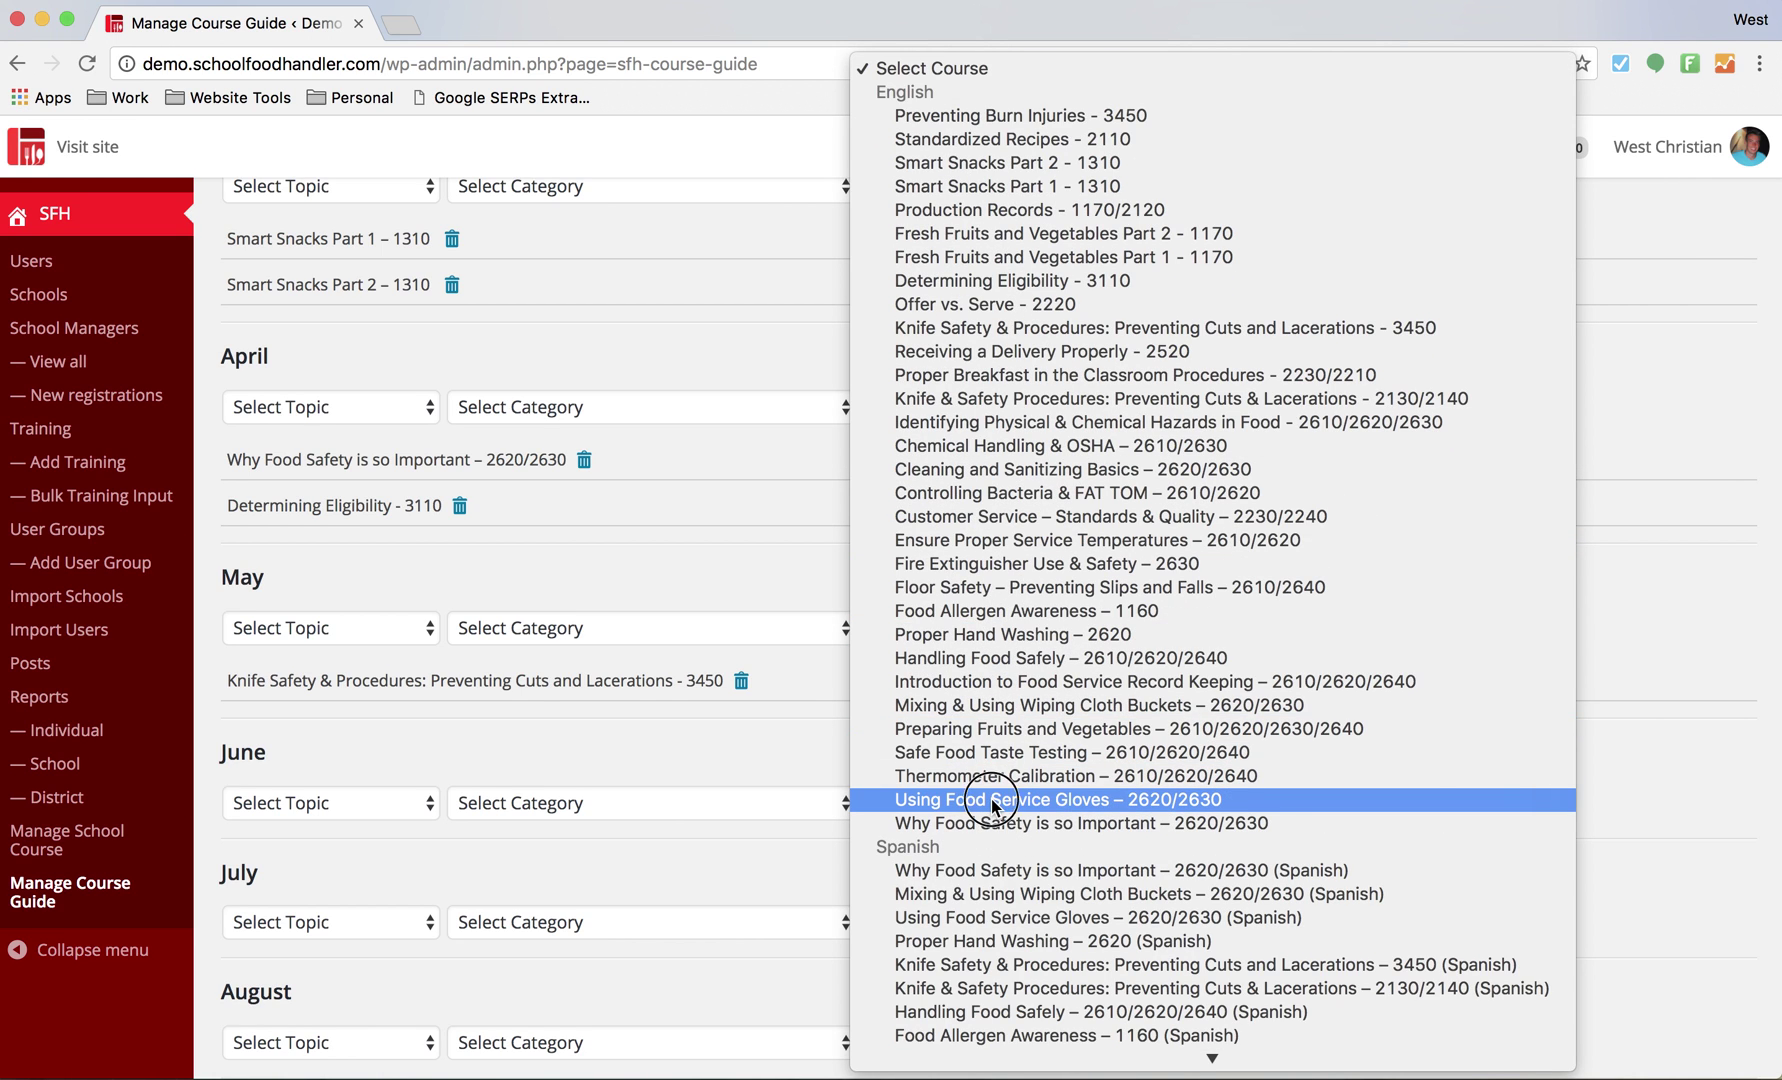
left_click(991, 798)
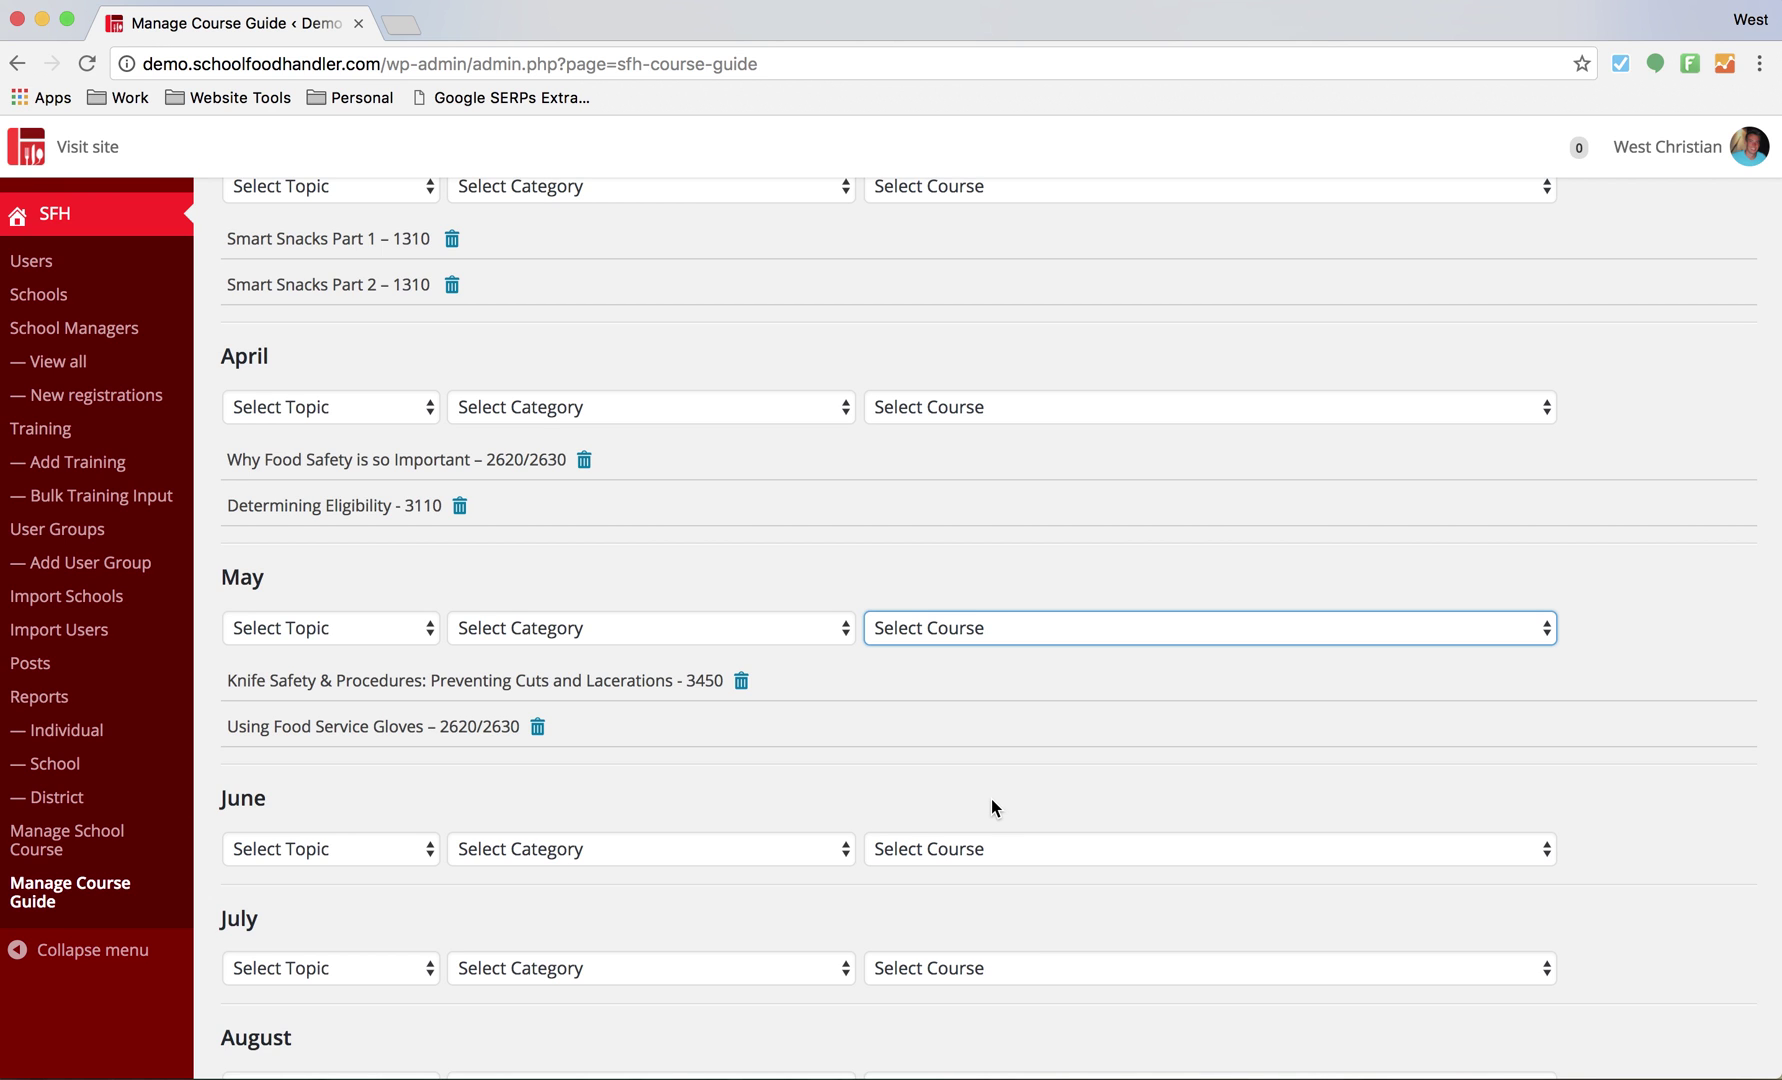
- Save the course guide and return to the public site
scroll(991, 798, "down", 7)
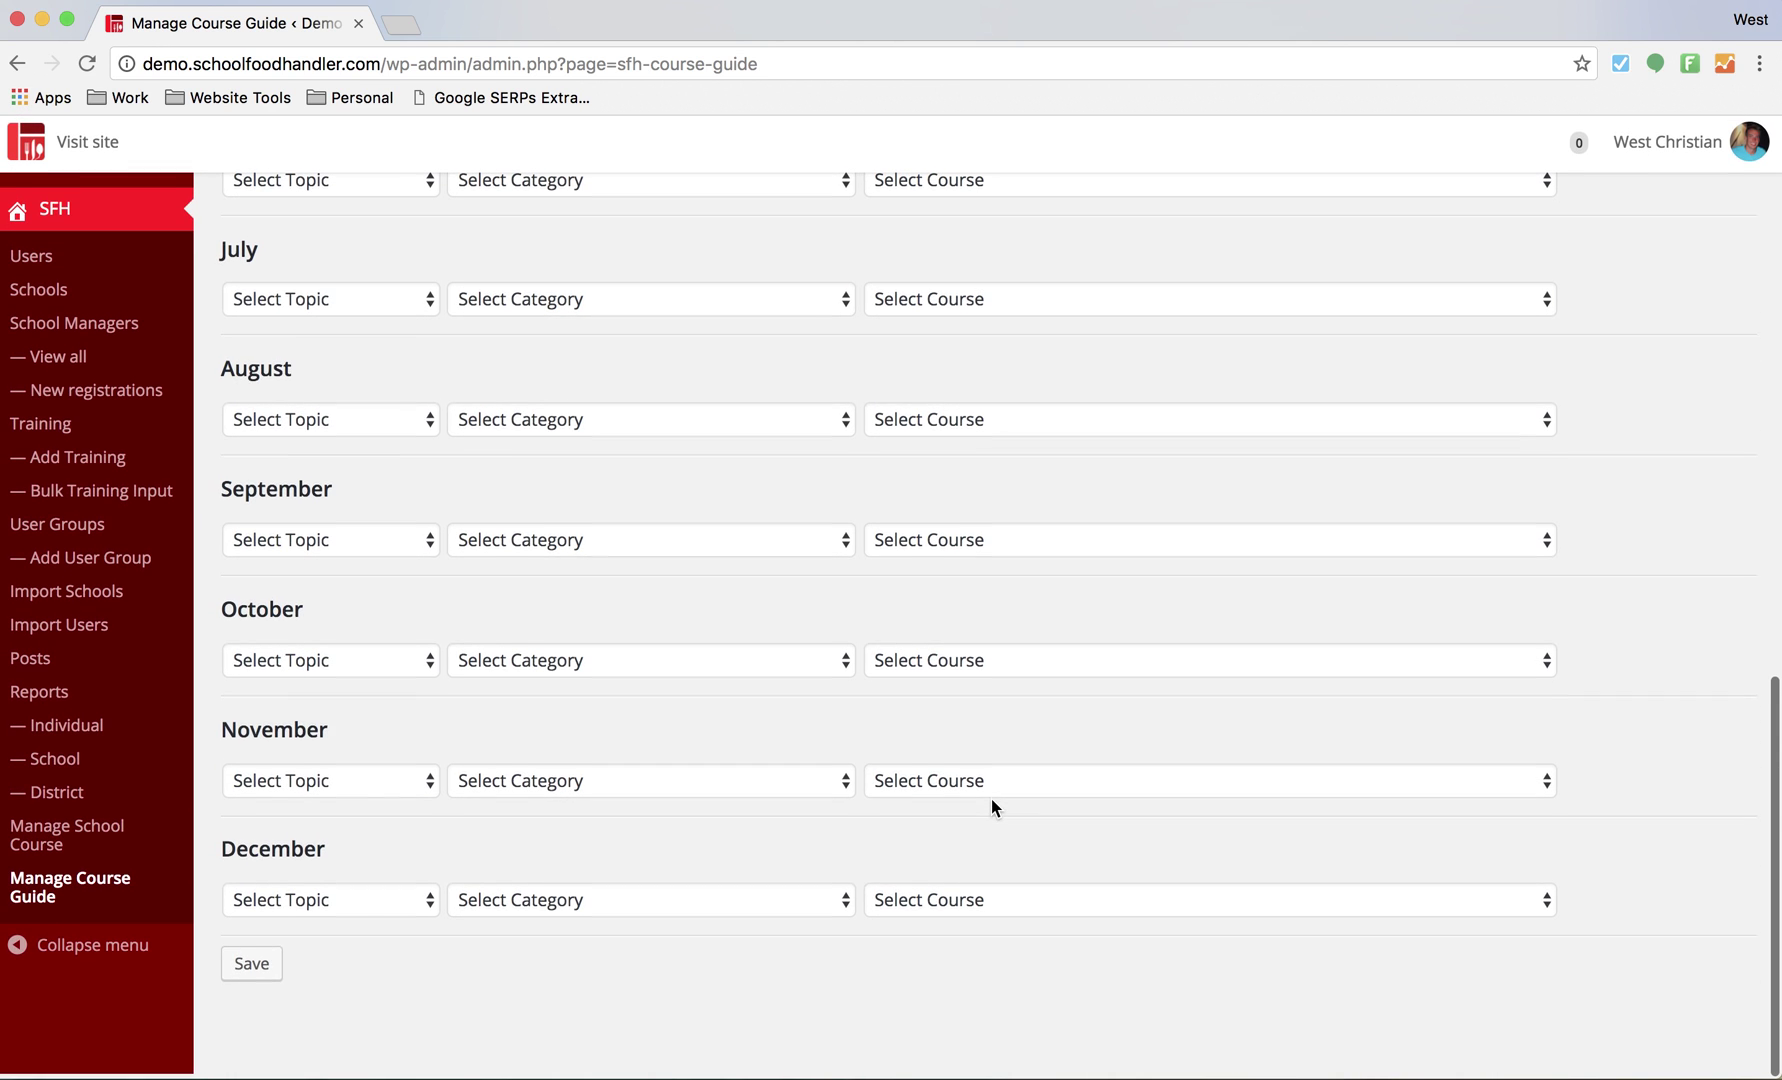
left_click(254, 977)
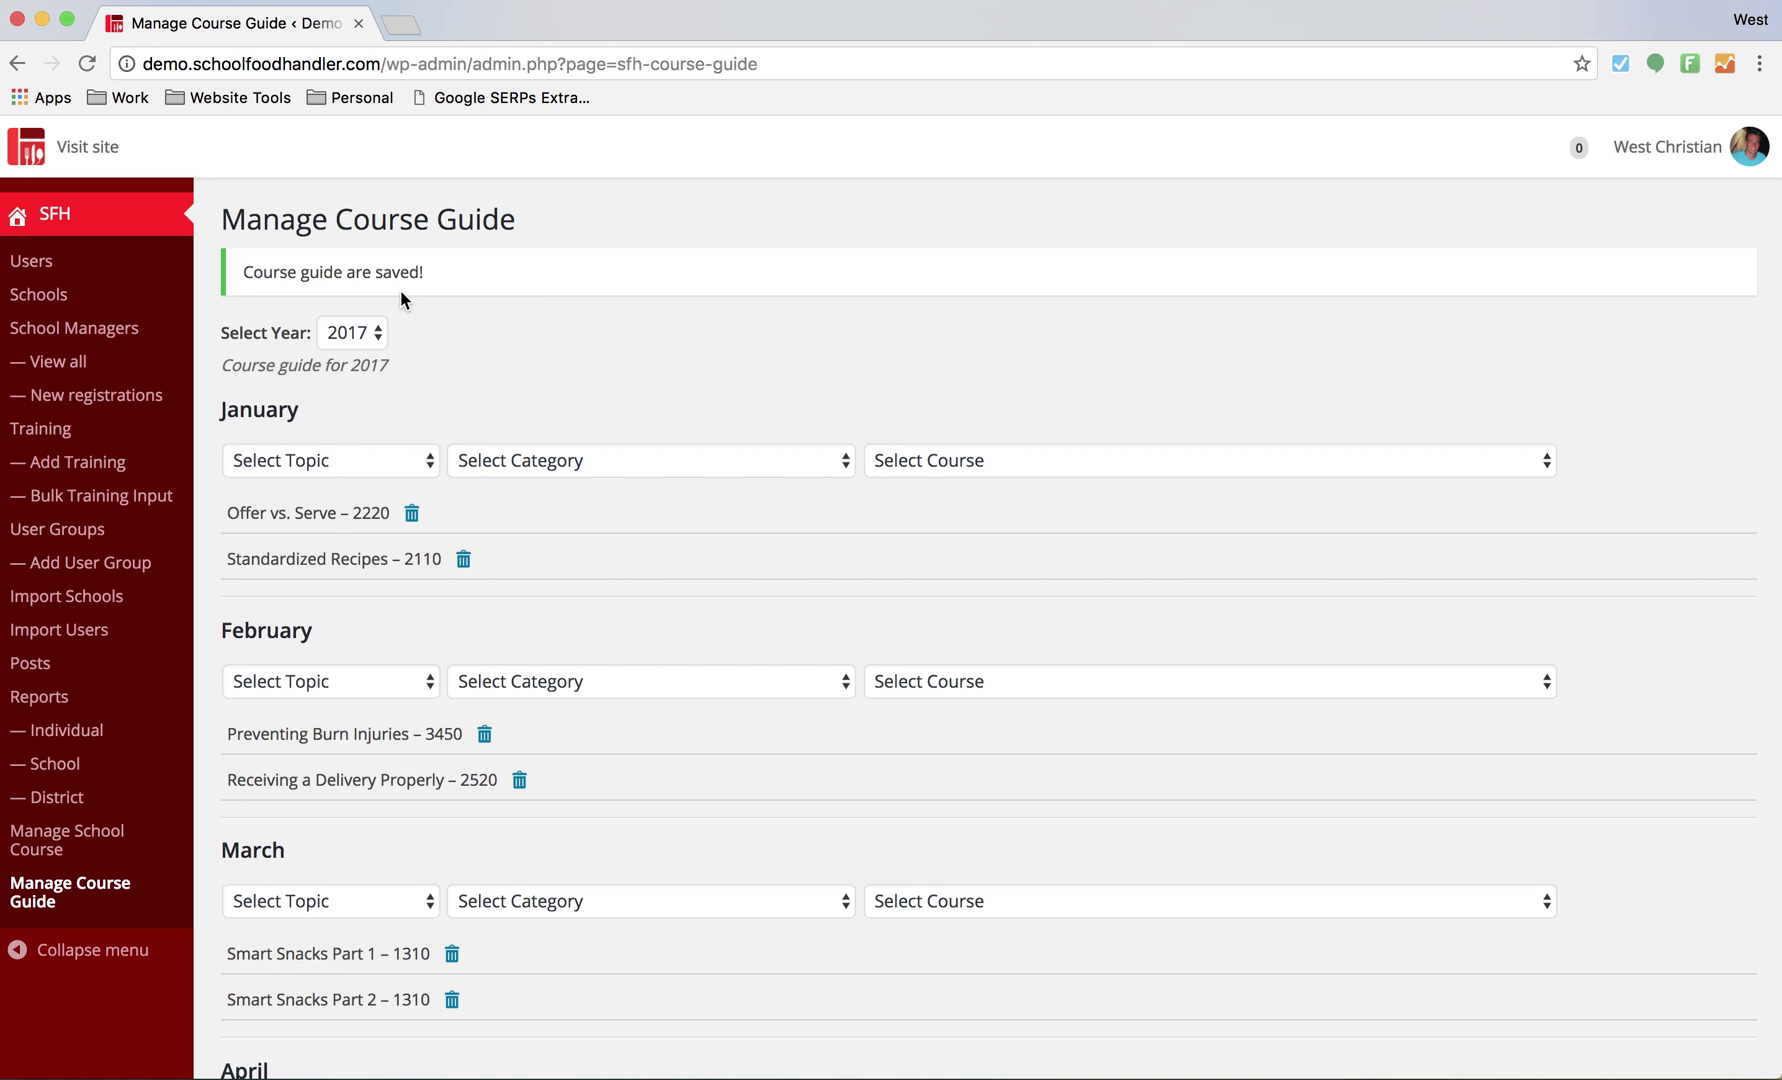
left_click(89, 152)
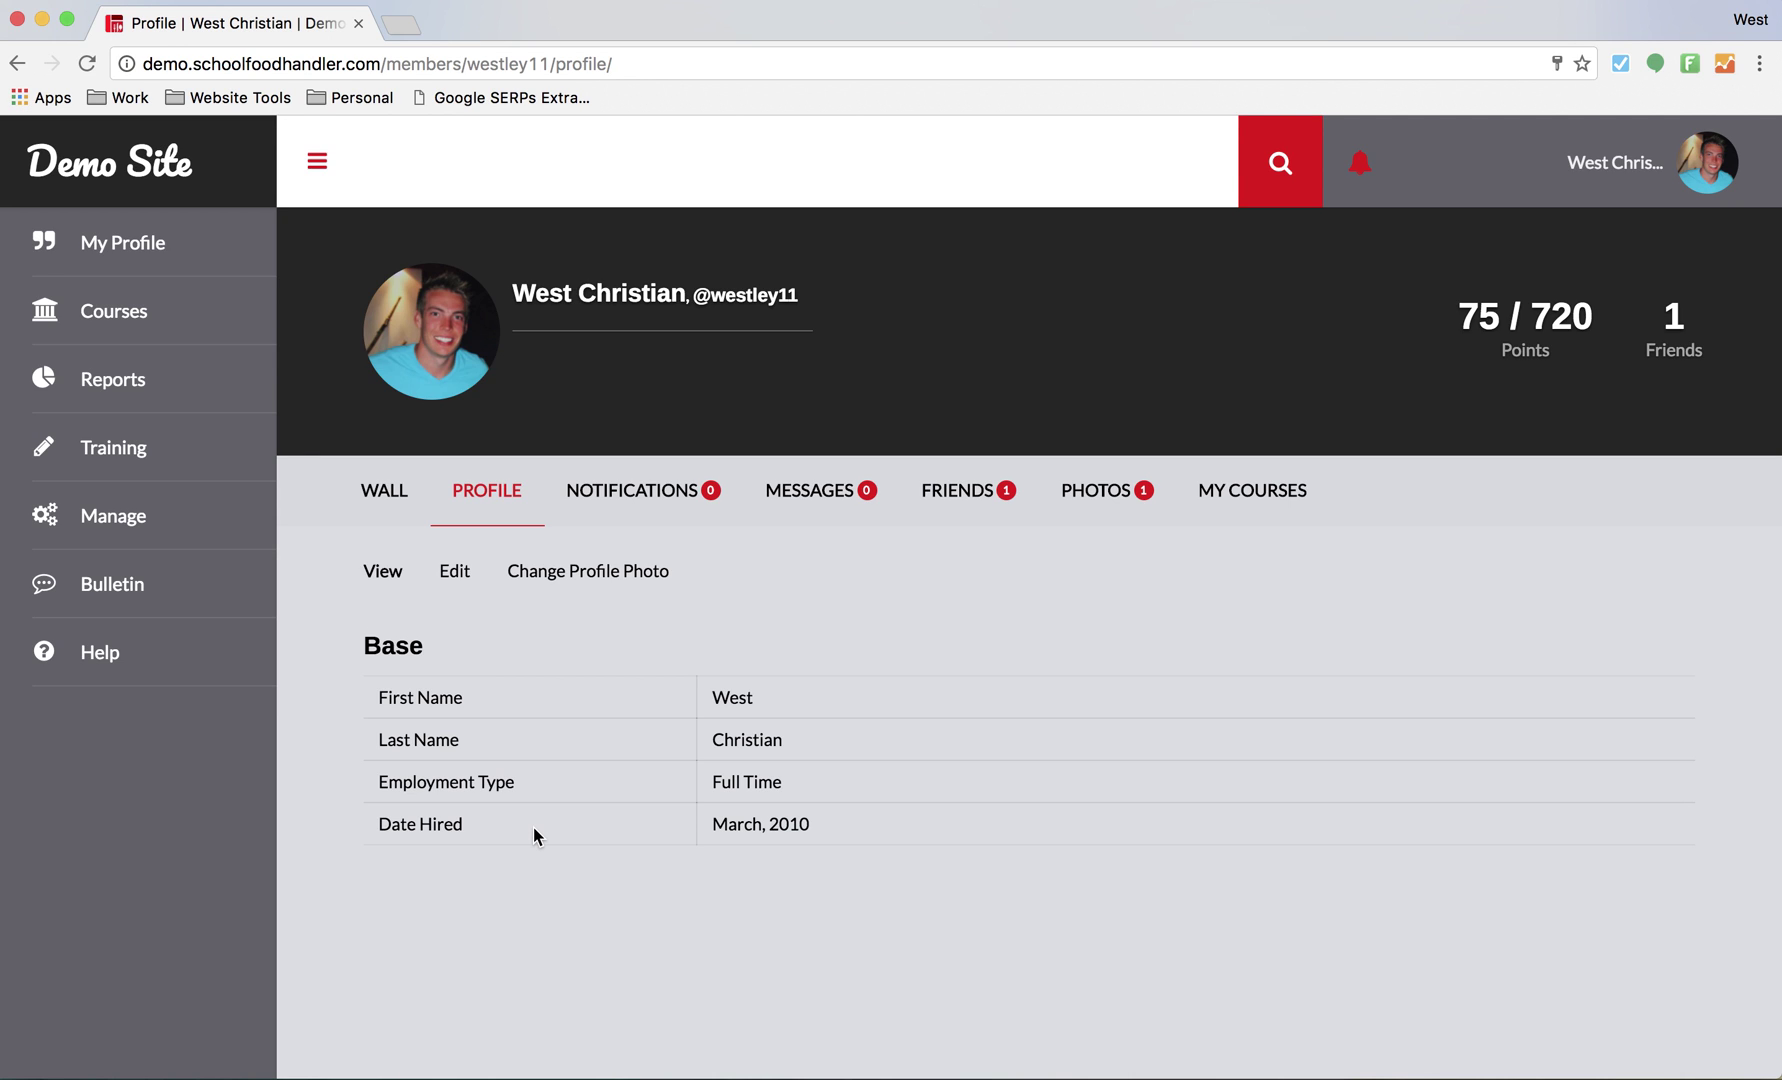
- Reveal the Courses flyout with its All Courses and Course Guide options
mouse_move(209, 330)
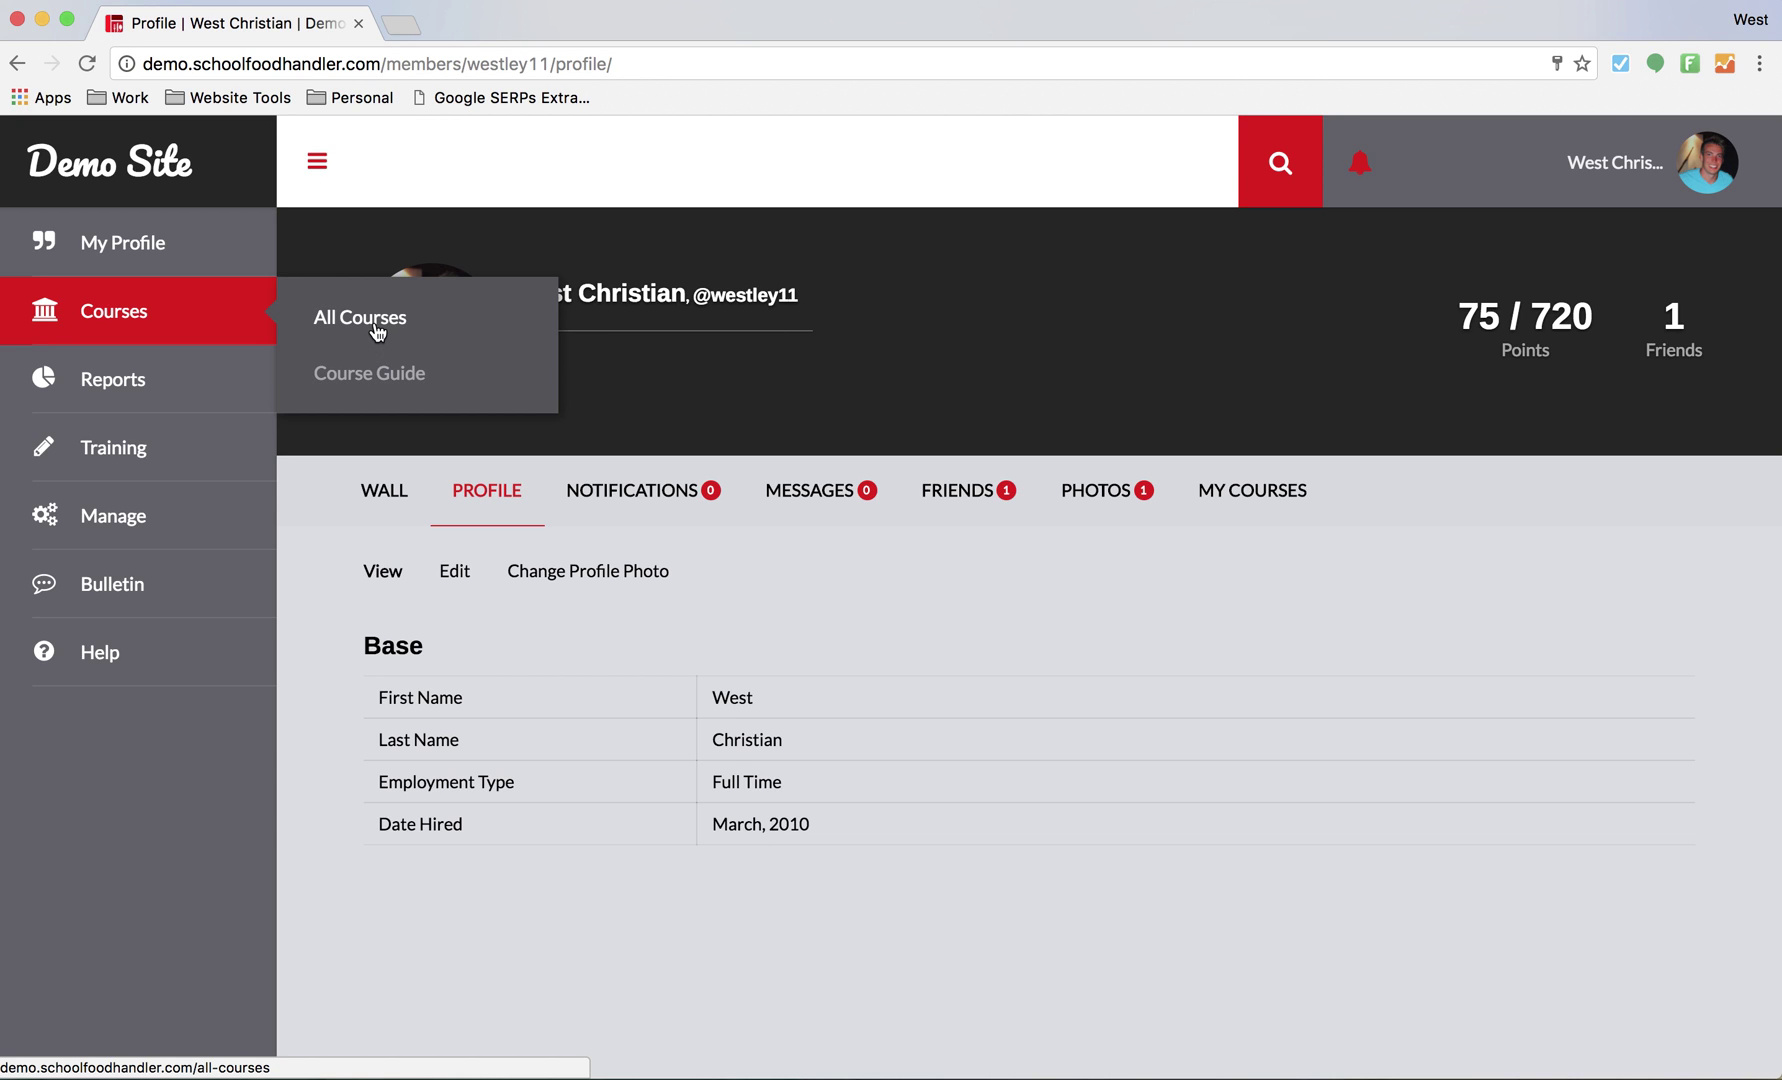
- Open the Determining Eligibility – 3110 course listed under April in the Course Guide
left_click(375, 379)
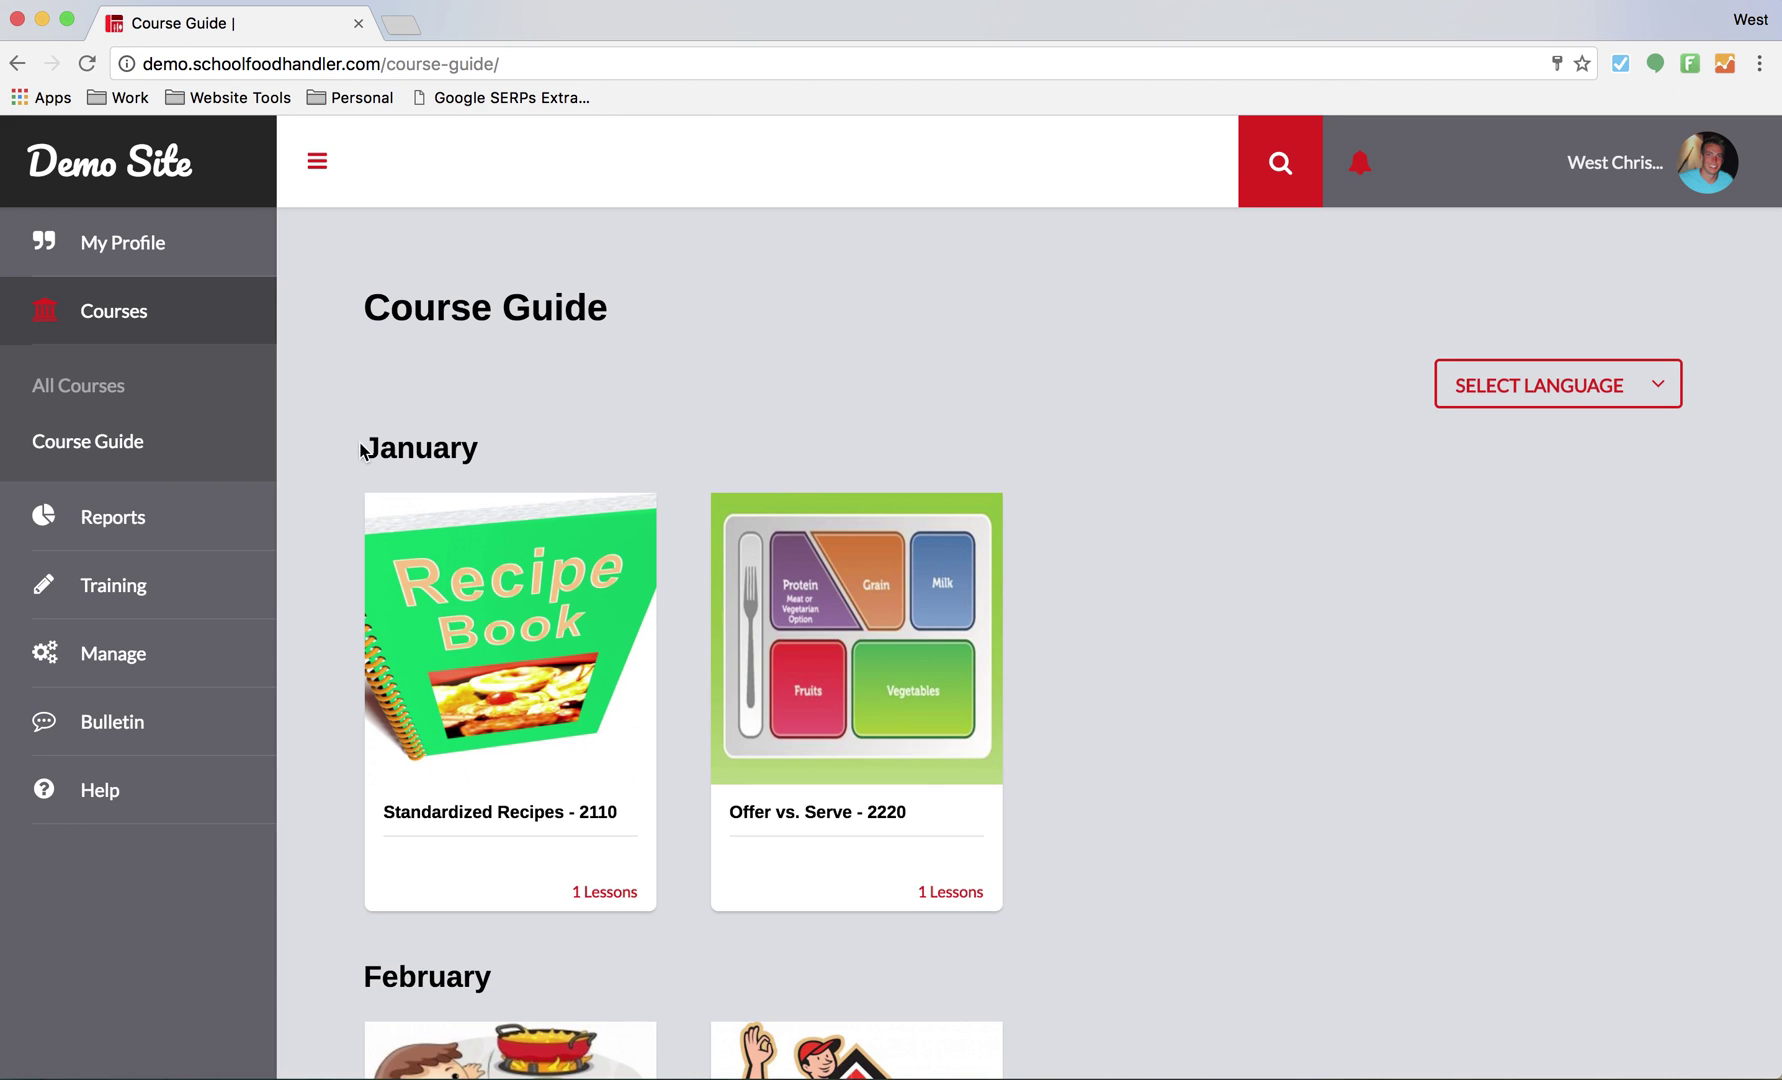
scroll(352, 532, "down", 10)
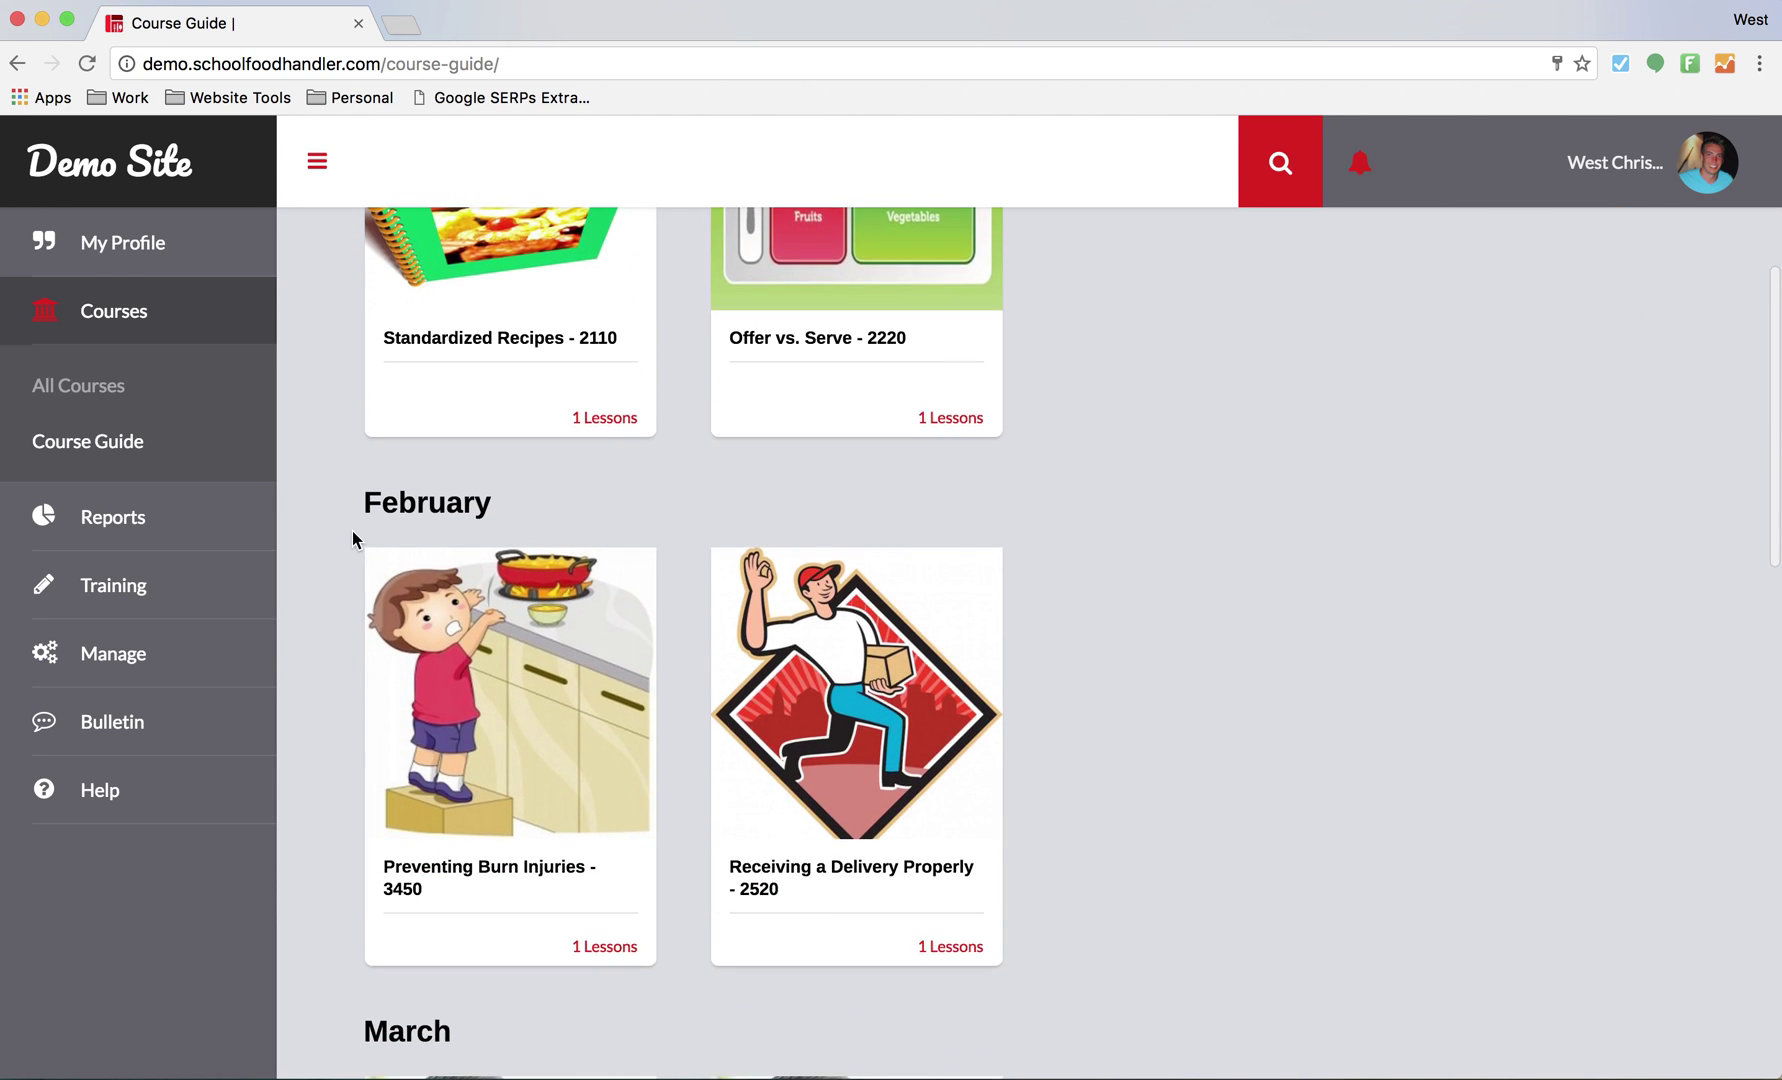
scroll(352, 540, "down", 15)
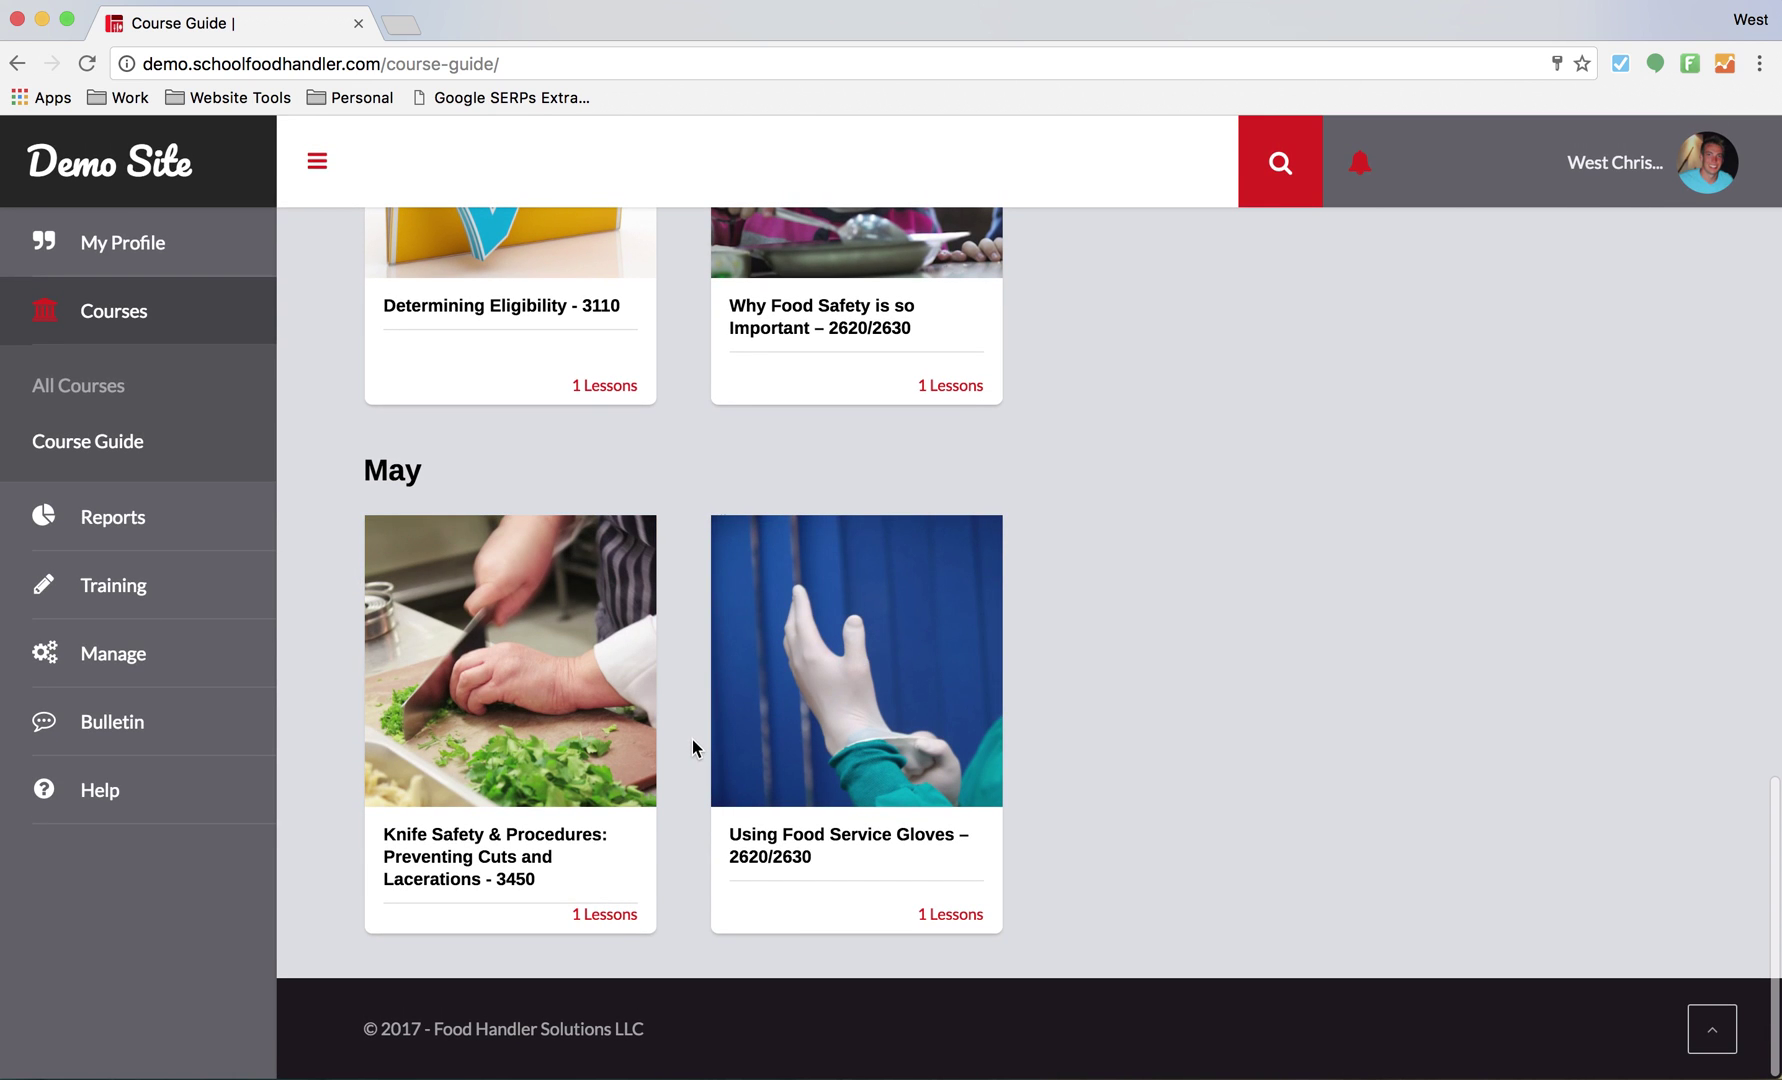
scroll(692, 741, "up", 3)
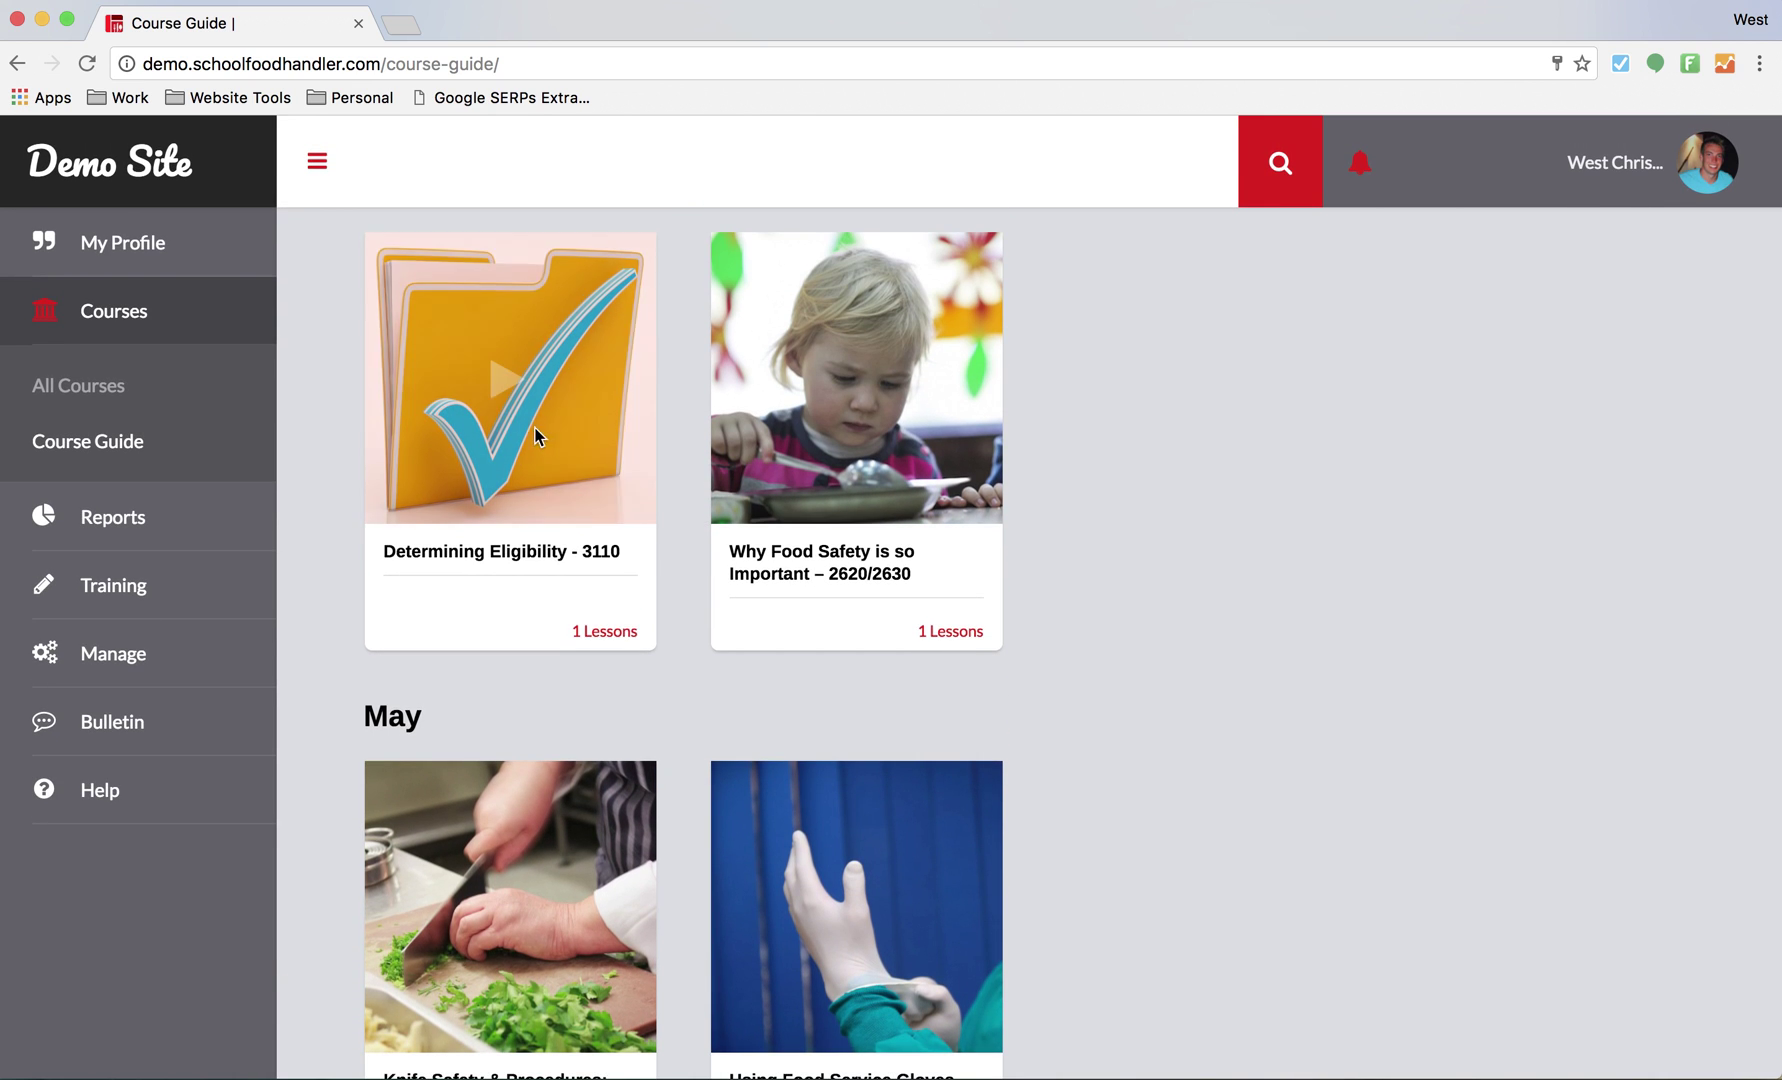
left_click(502, 384)
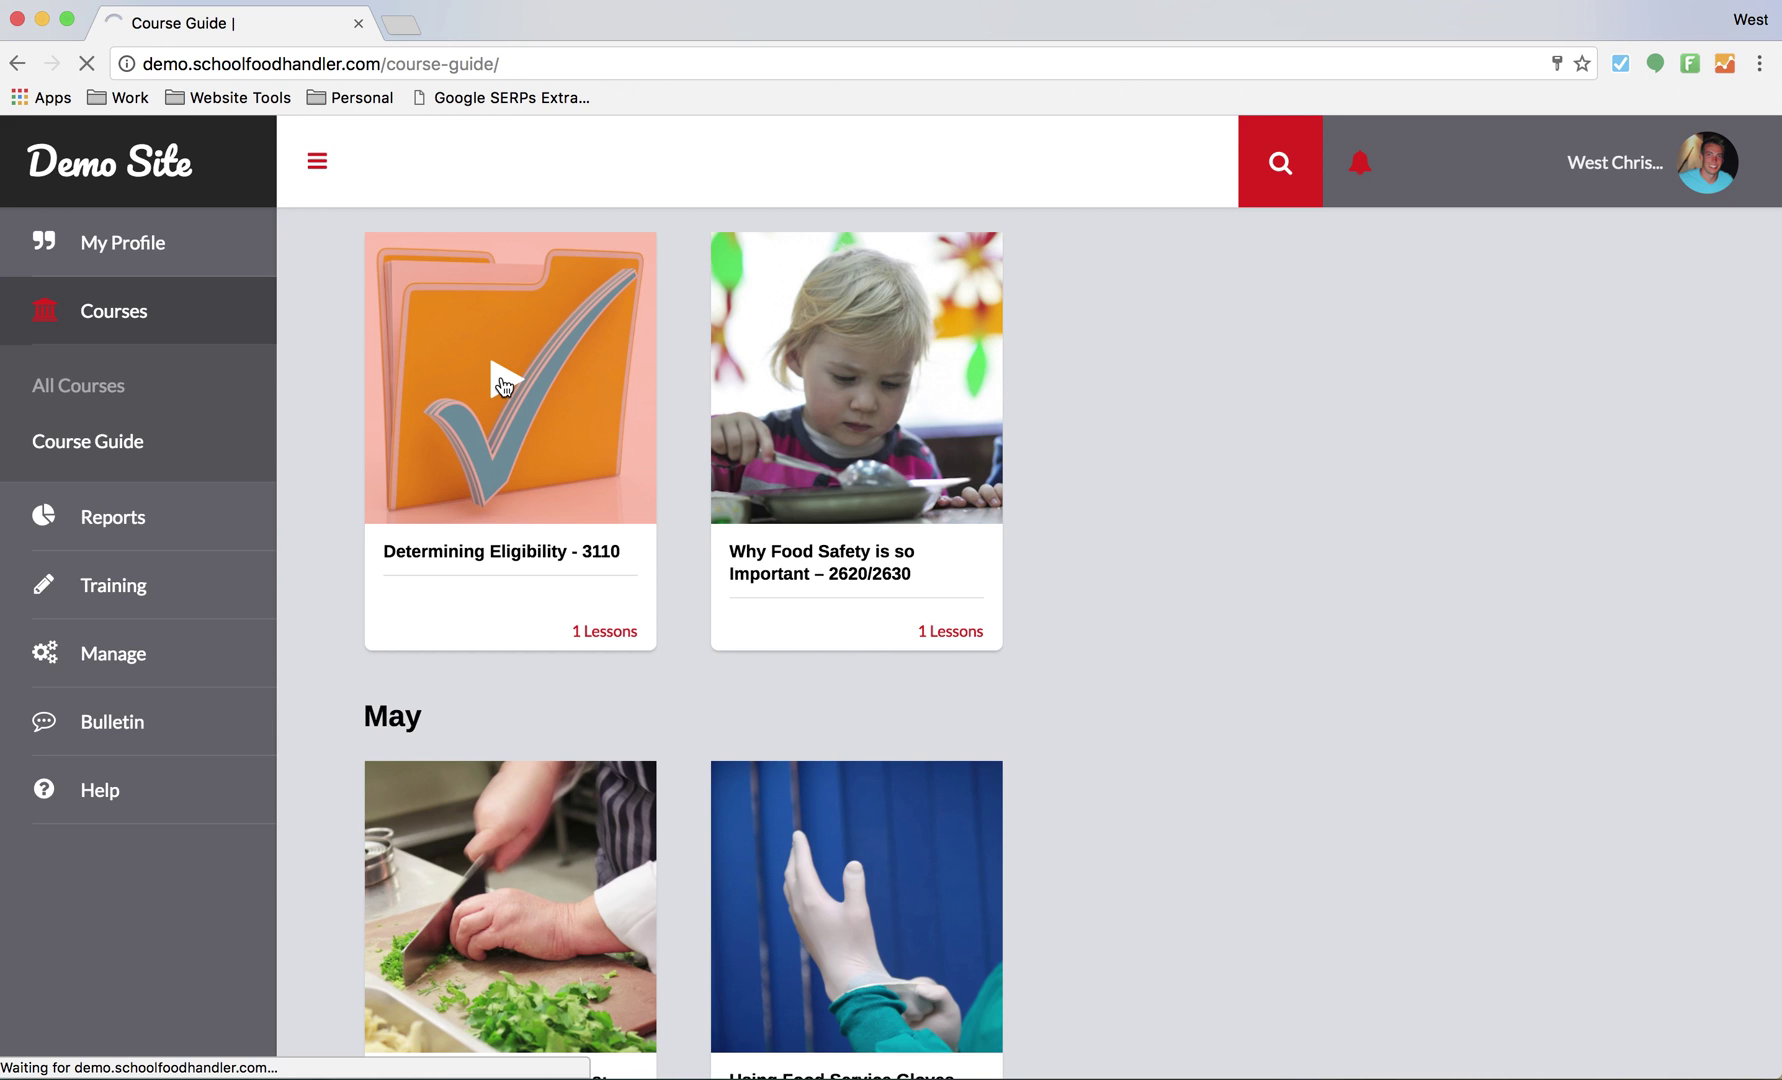
scroll(502, 383, "up", 1)
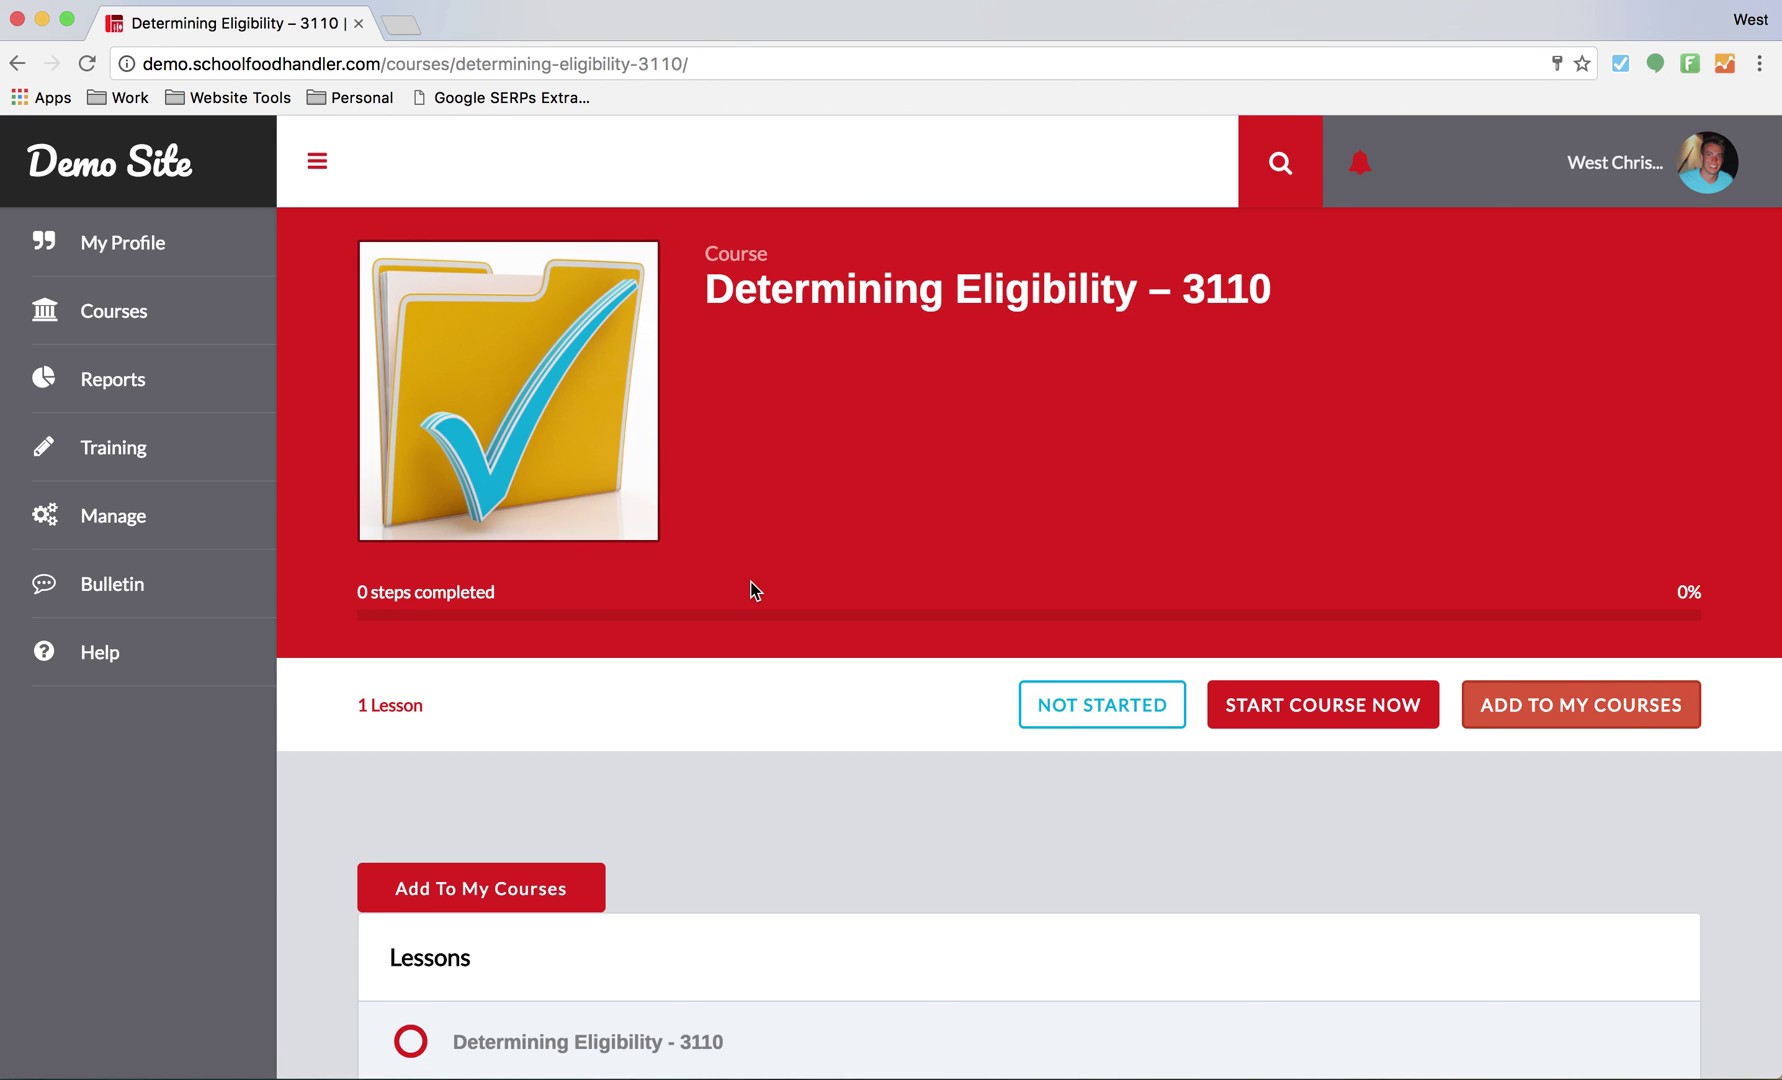
- Start the Determining Eligibility – 3110 lesson
scroll(753, 590, "down", 3)
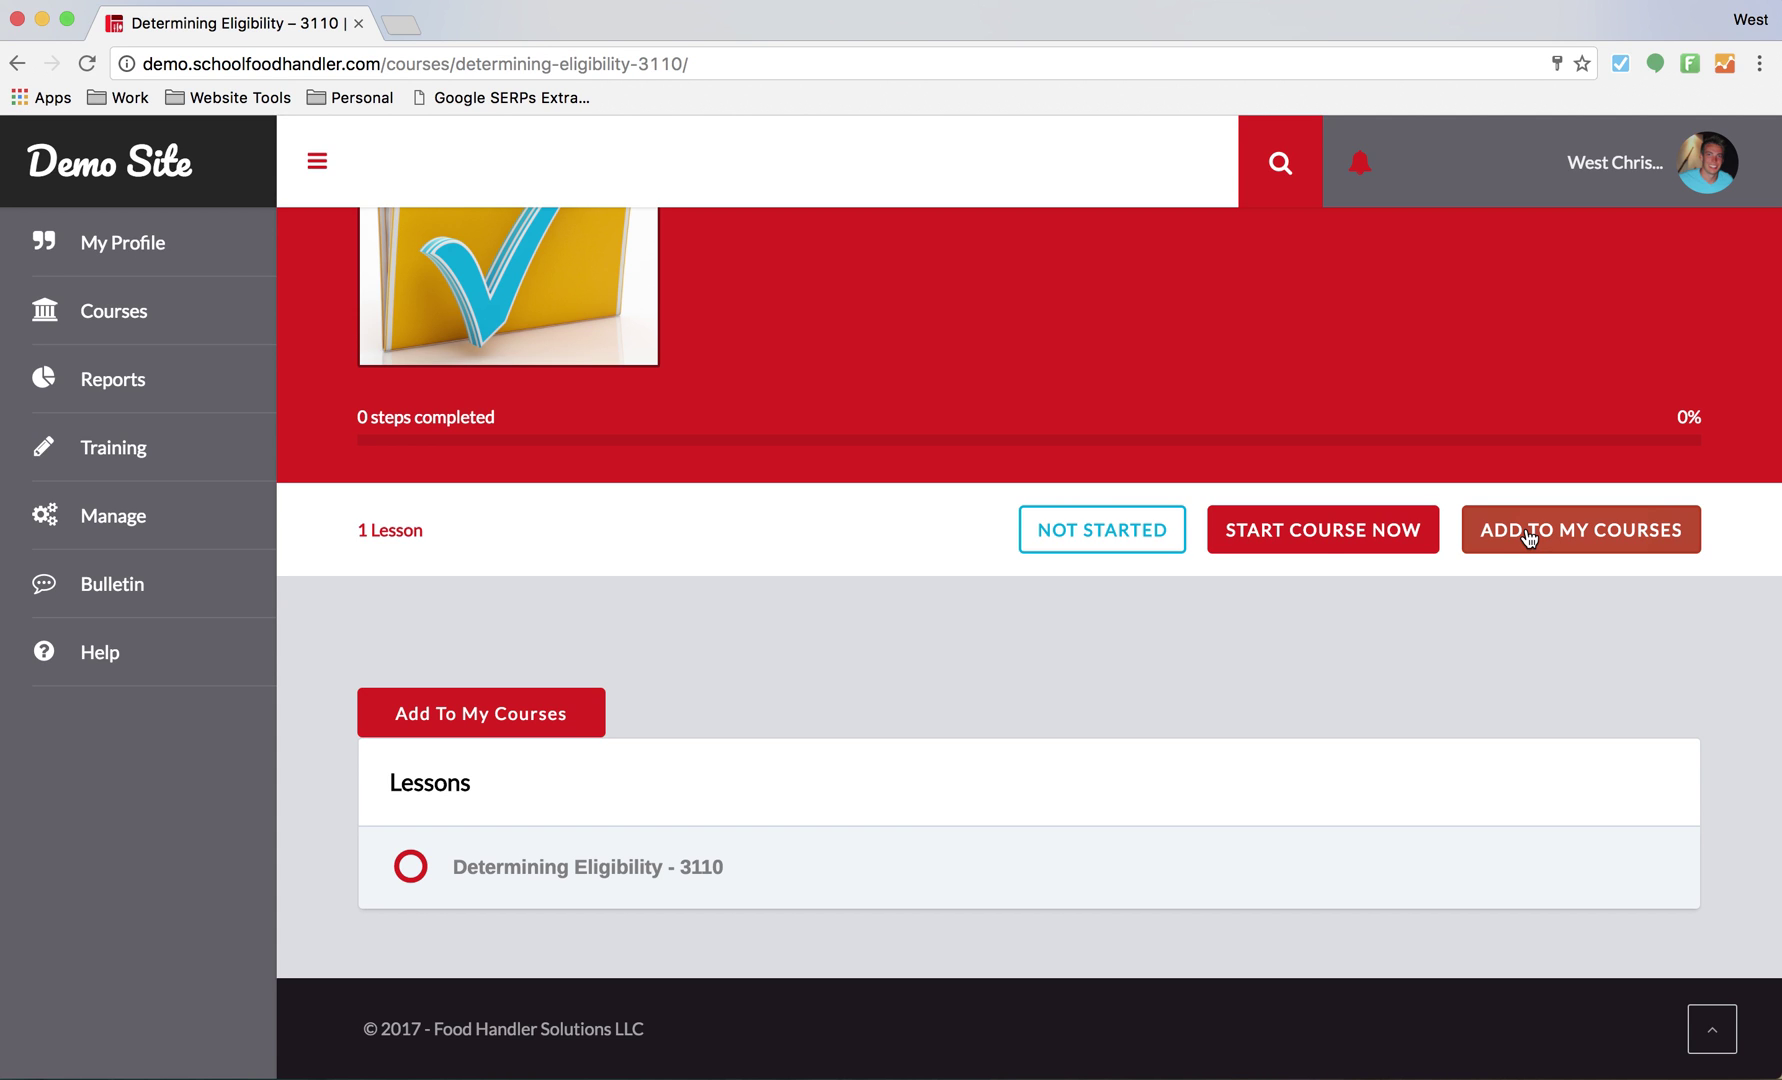
mouse_move(113, 670)
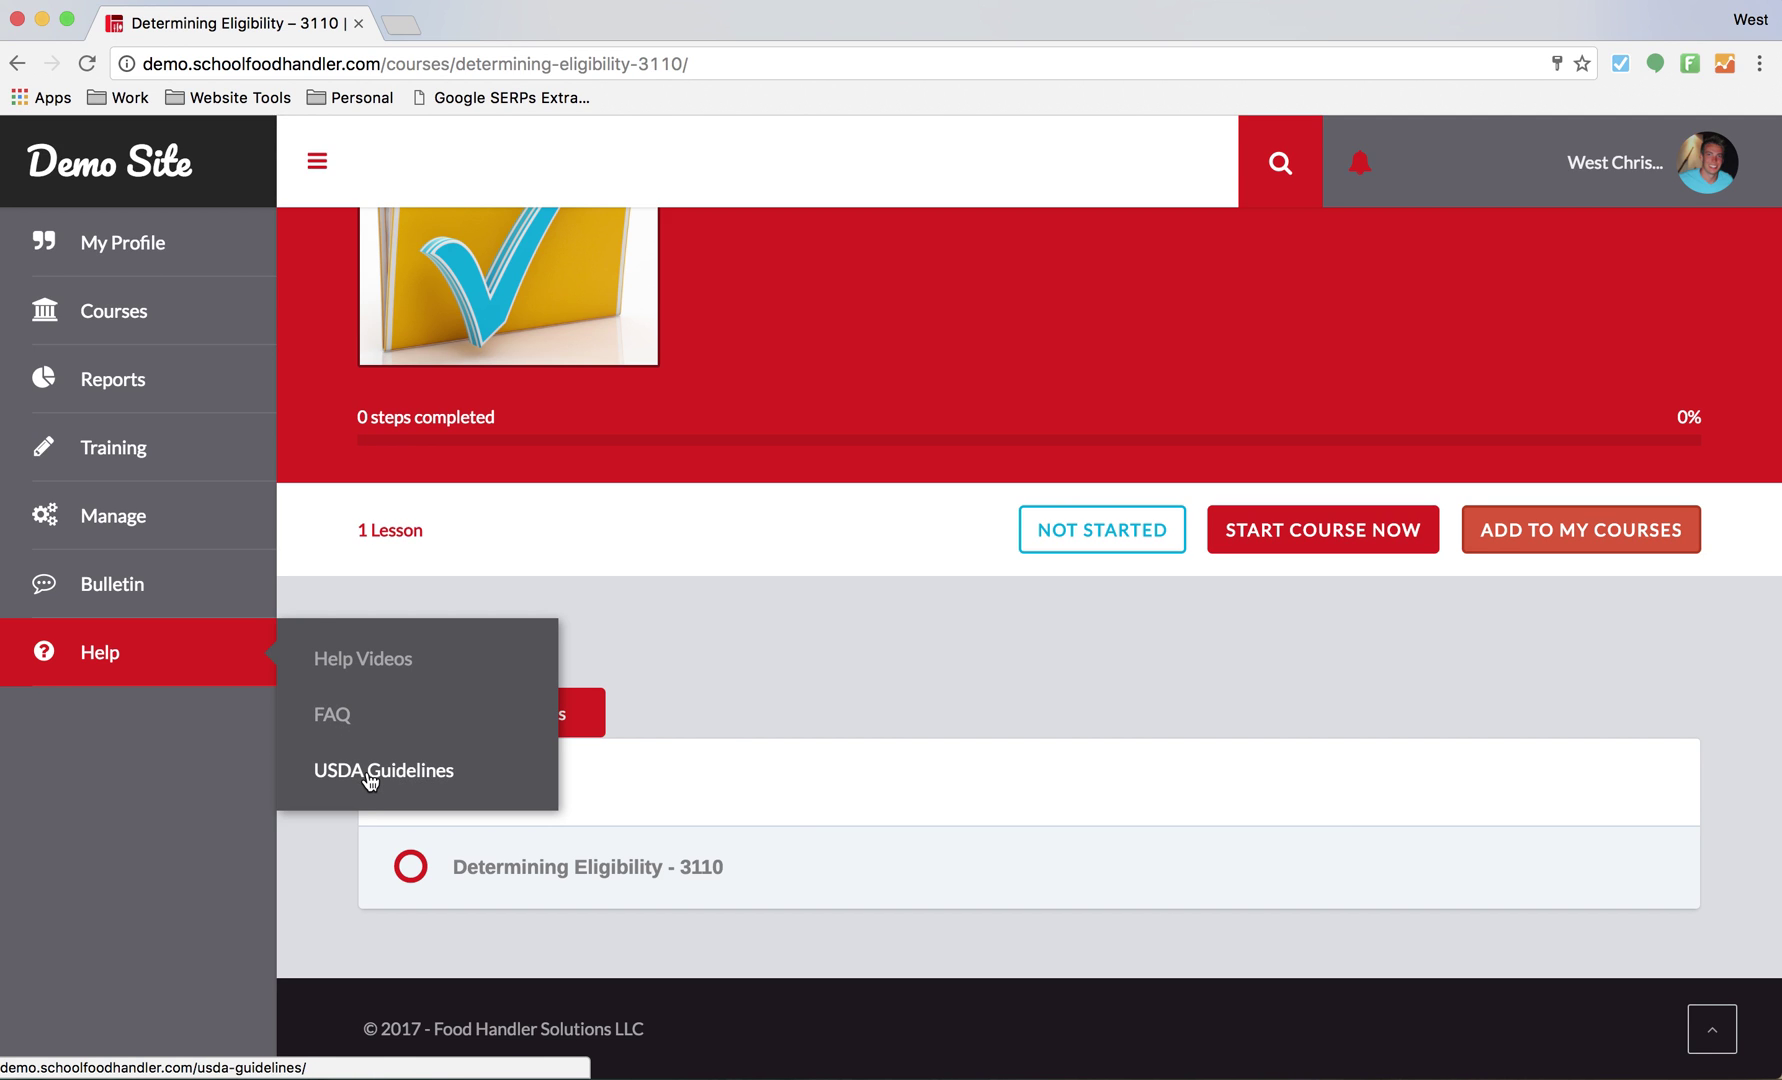
left_click(1295, 555)
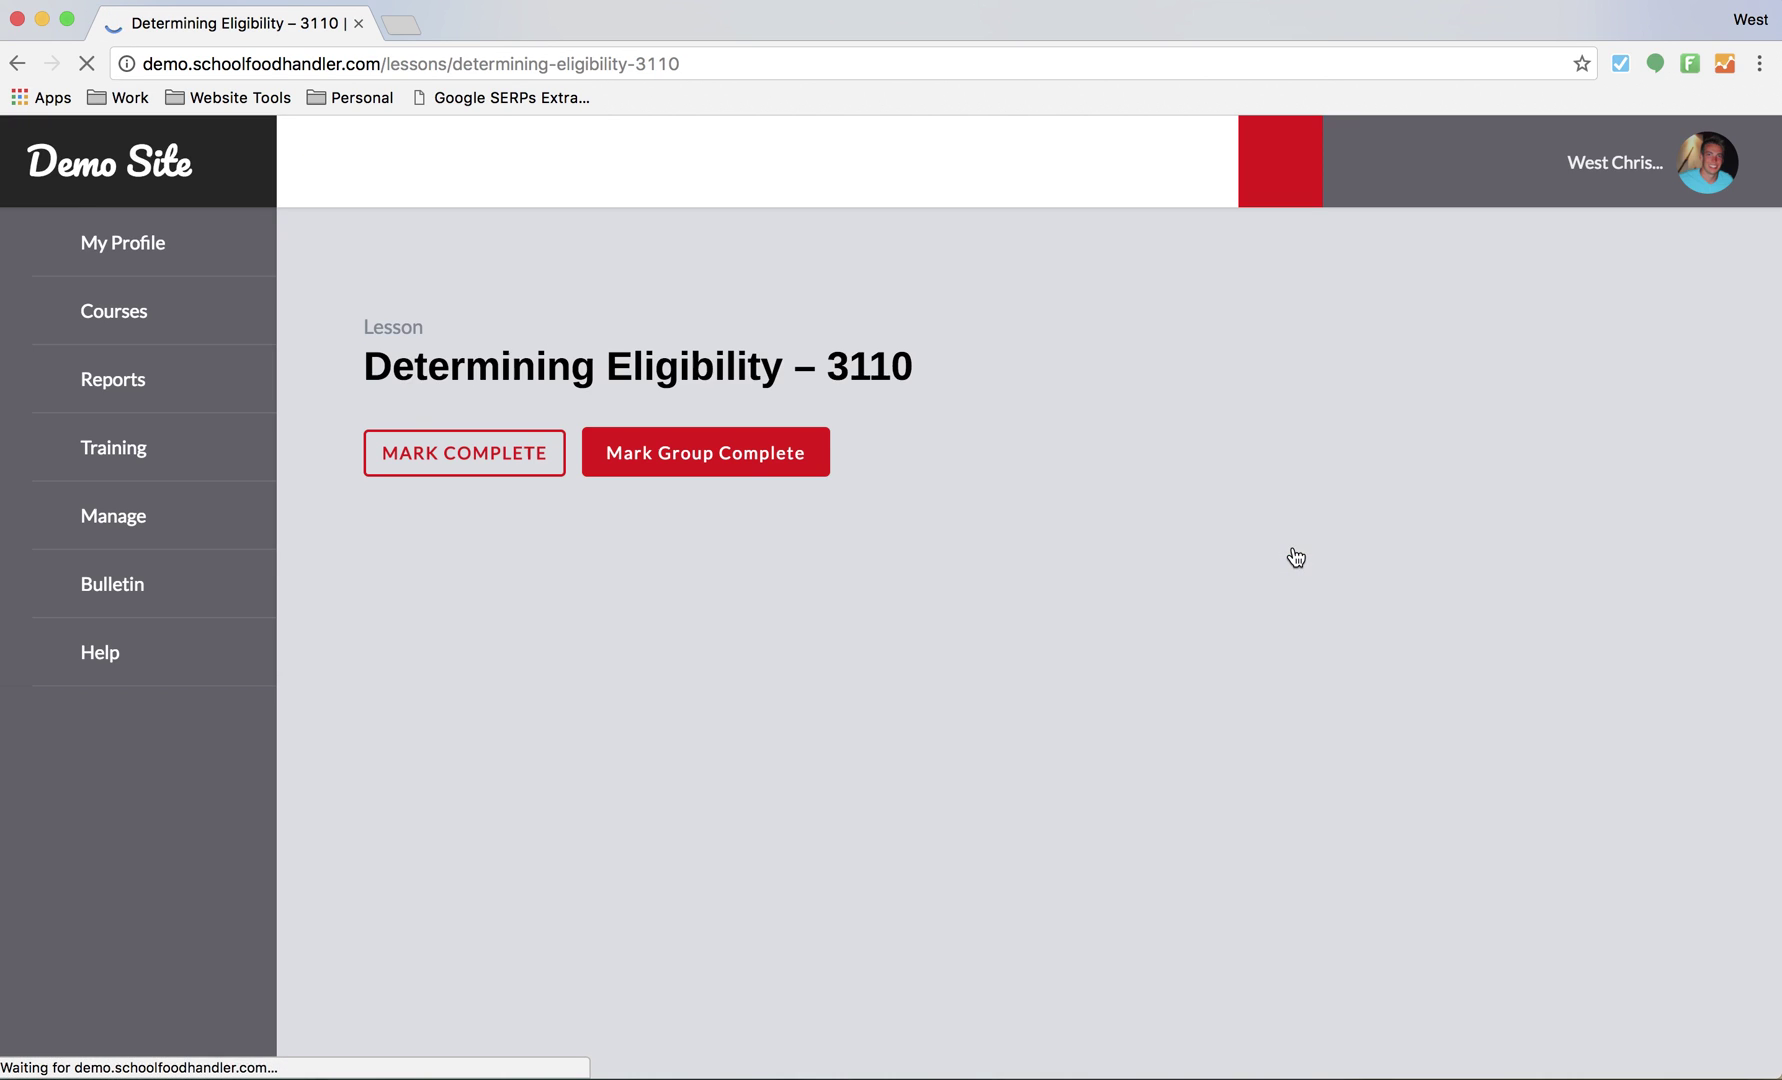
- Collapse the side navigation to widen the lesson and dismiss the Flash context menu
scroll(542, 597, "down", 3)
scroll(542, 597, "down", 1)
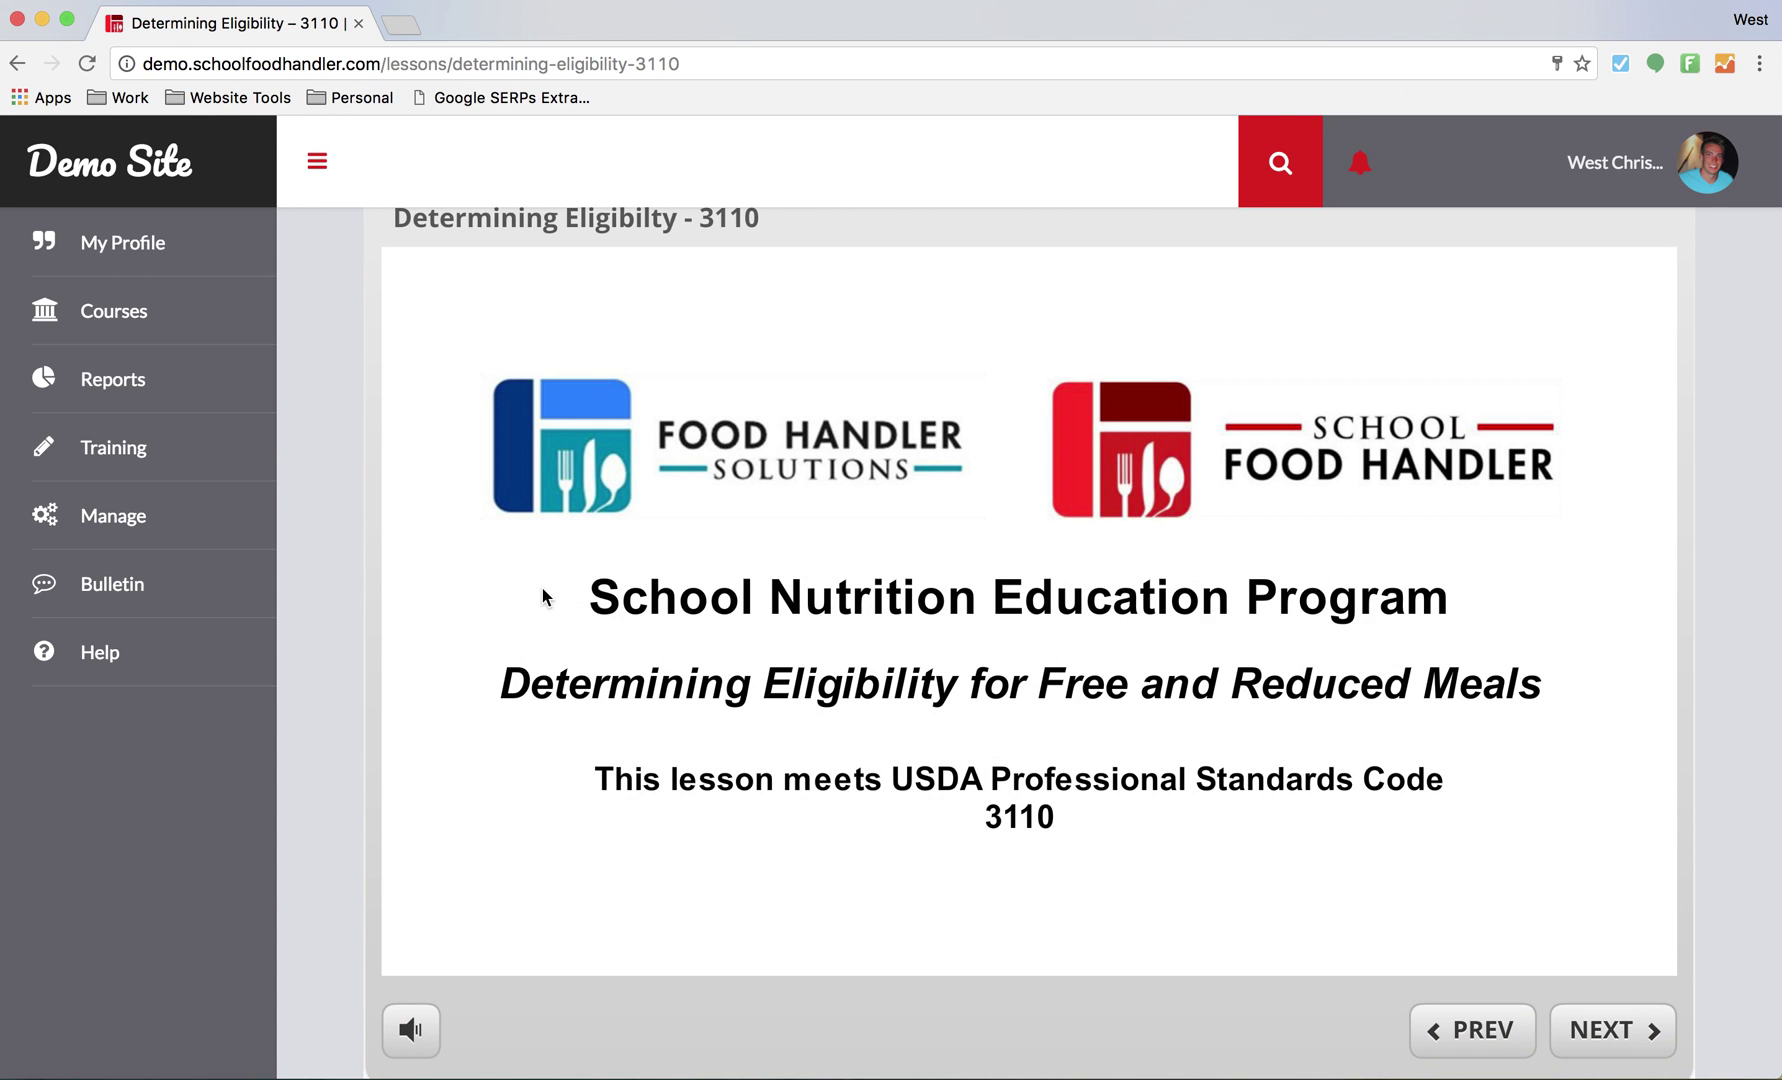
left_click(318, 168)
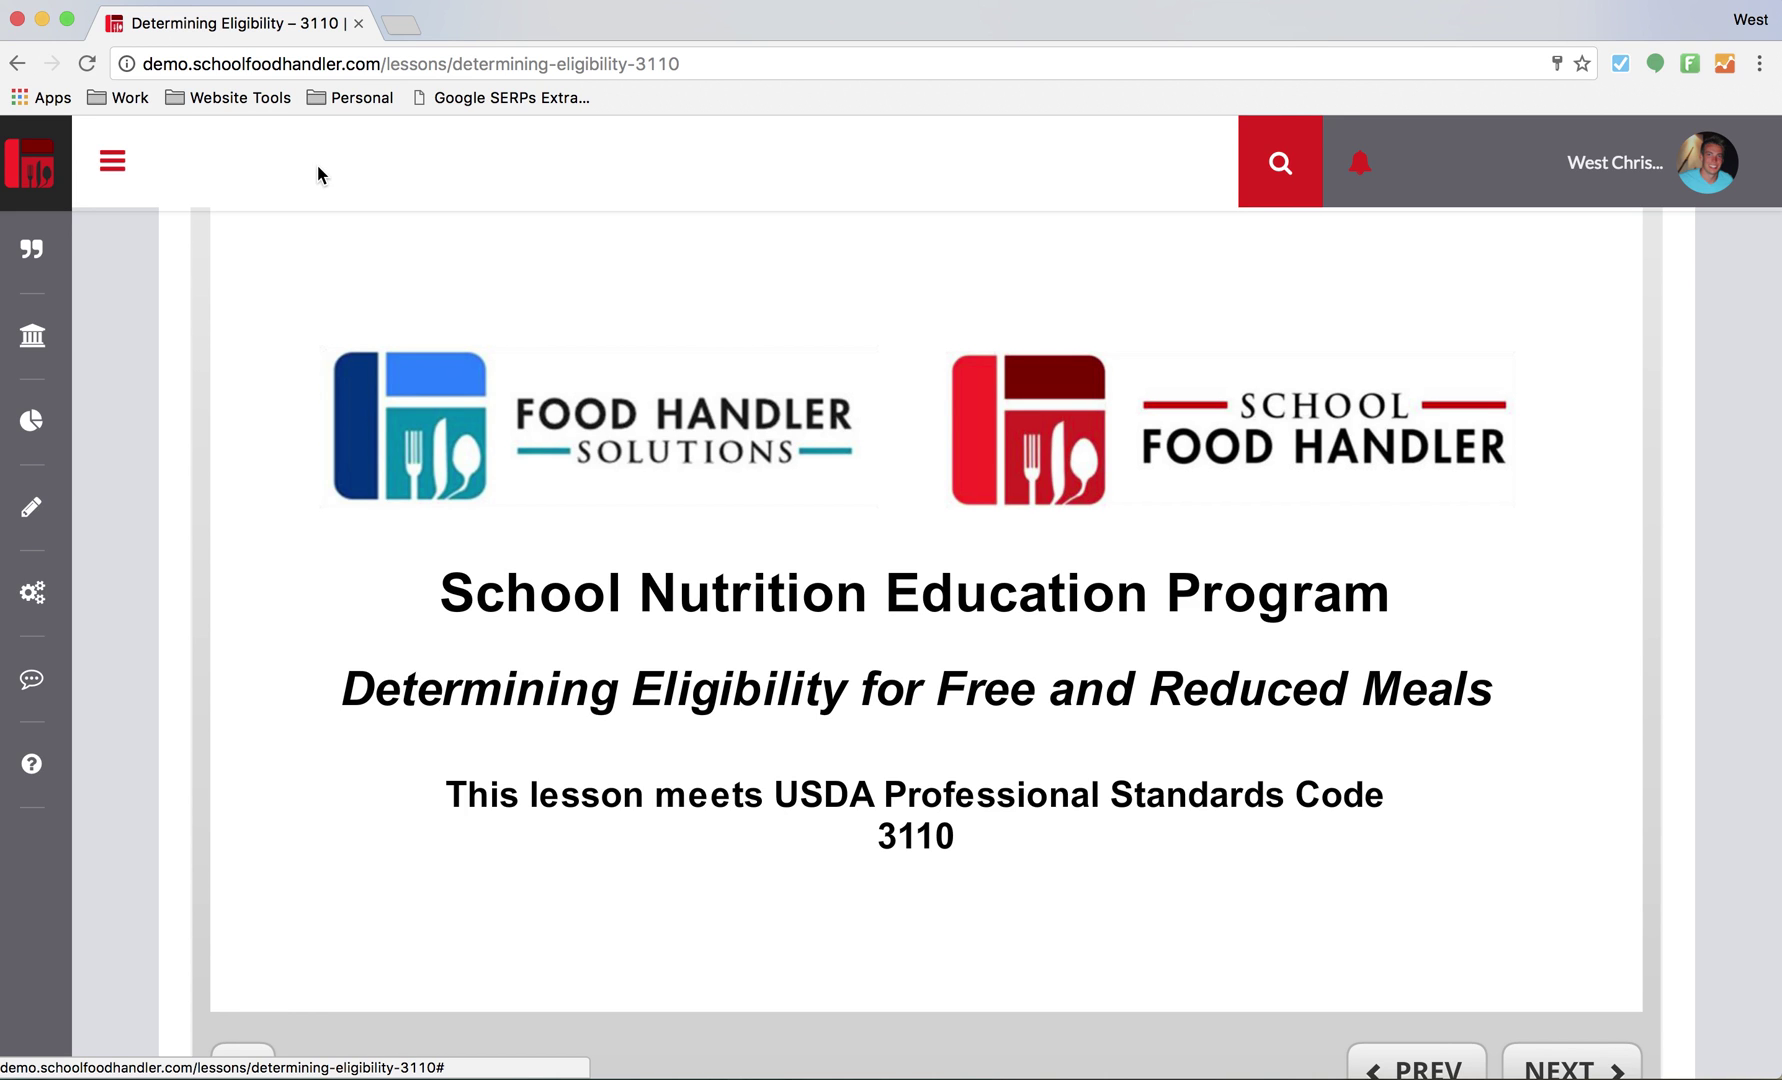
scroll(266, 489, "up", 1)
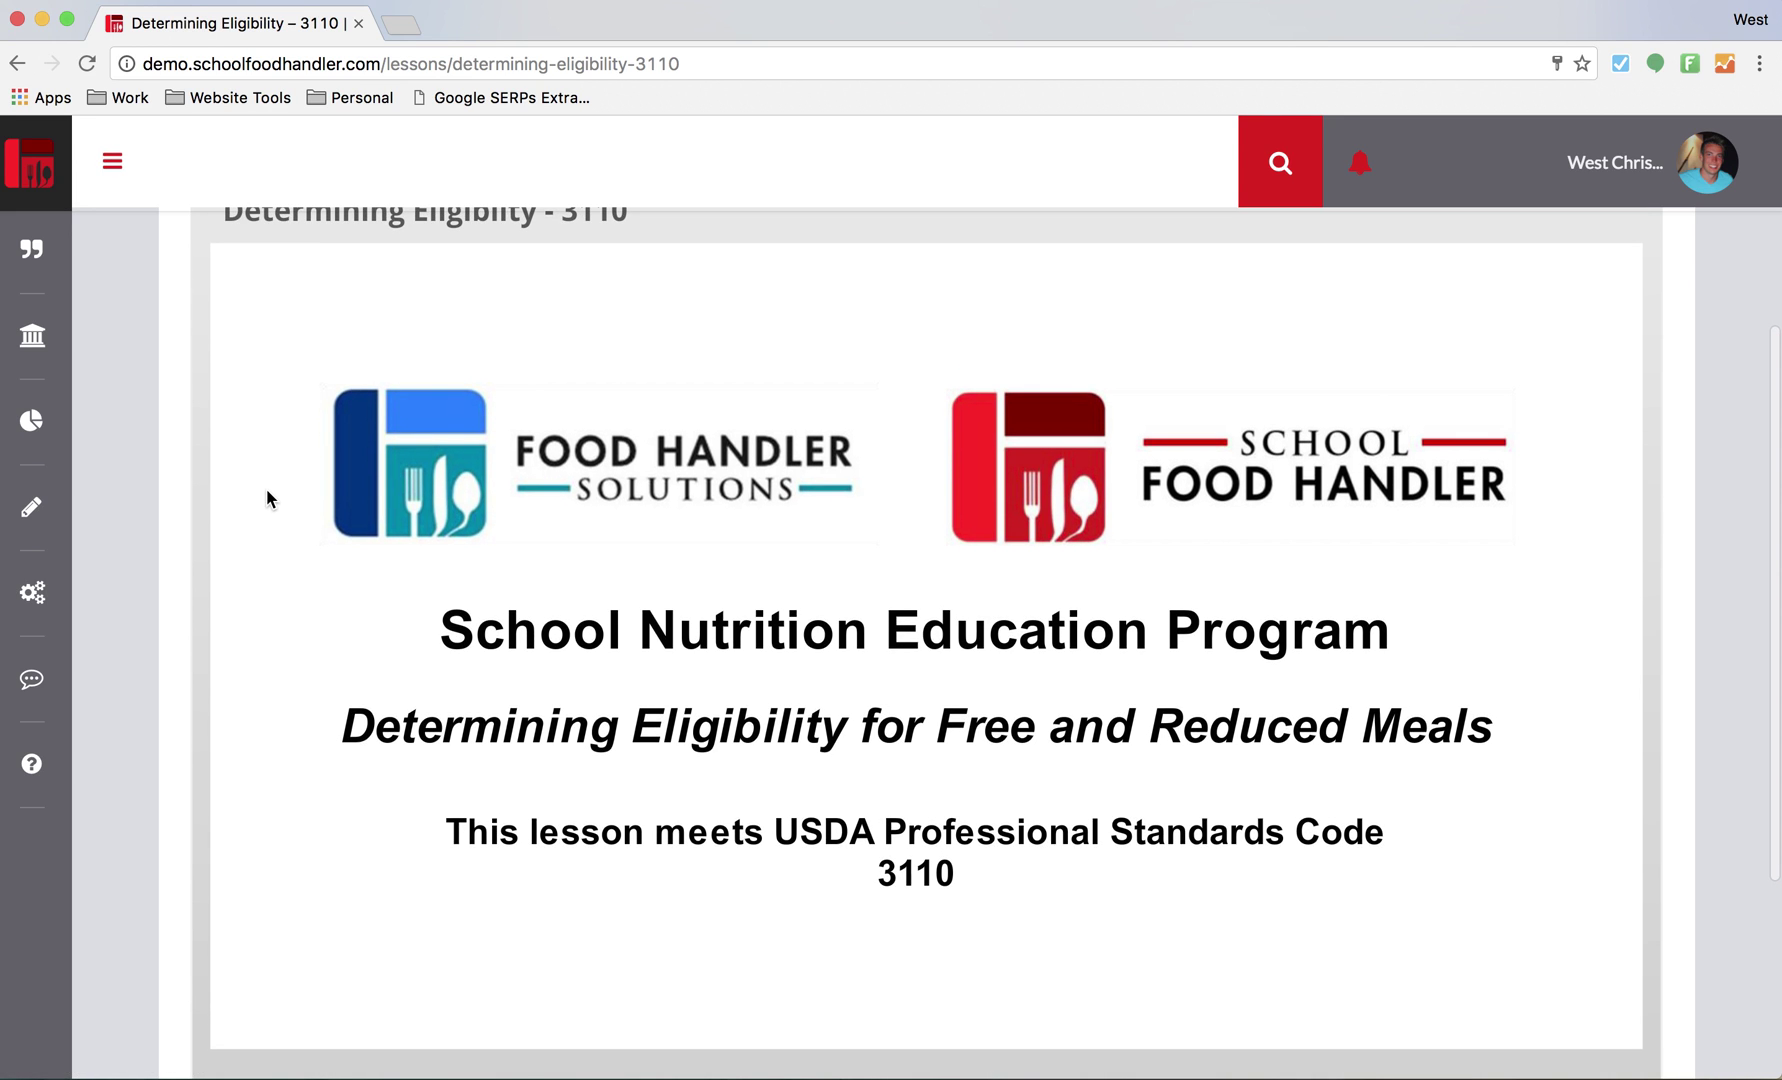
right_click(266, 489)
left_click(220, 426)
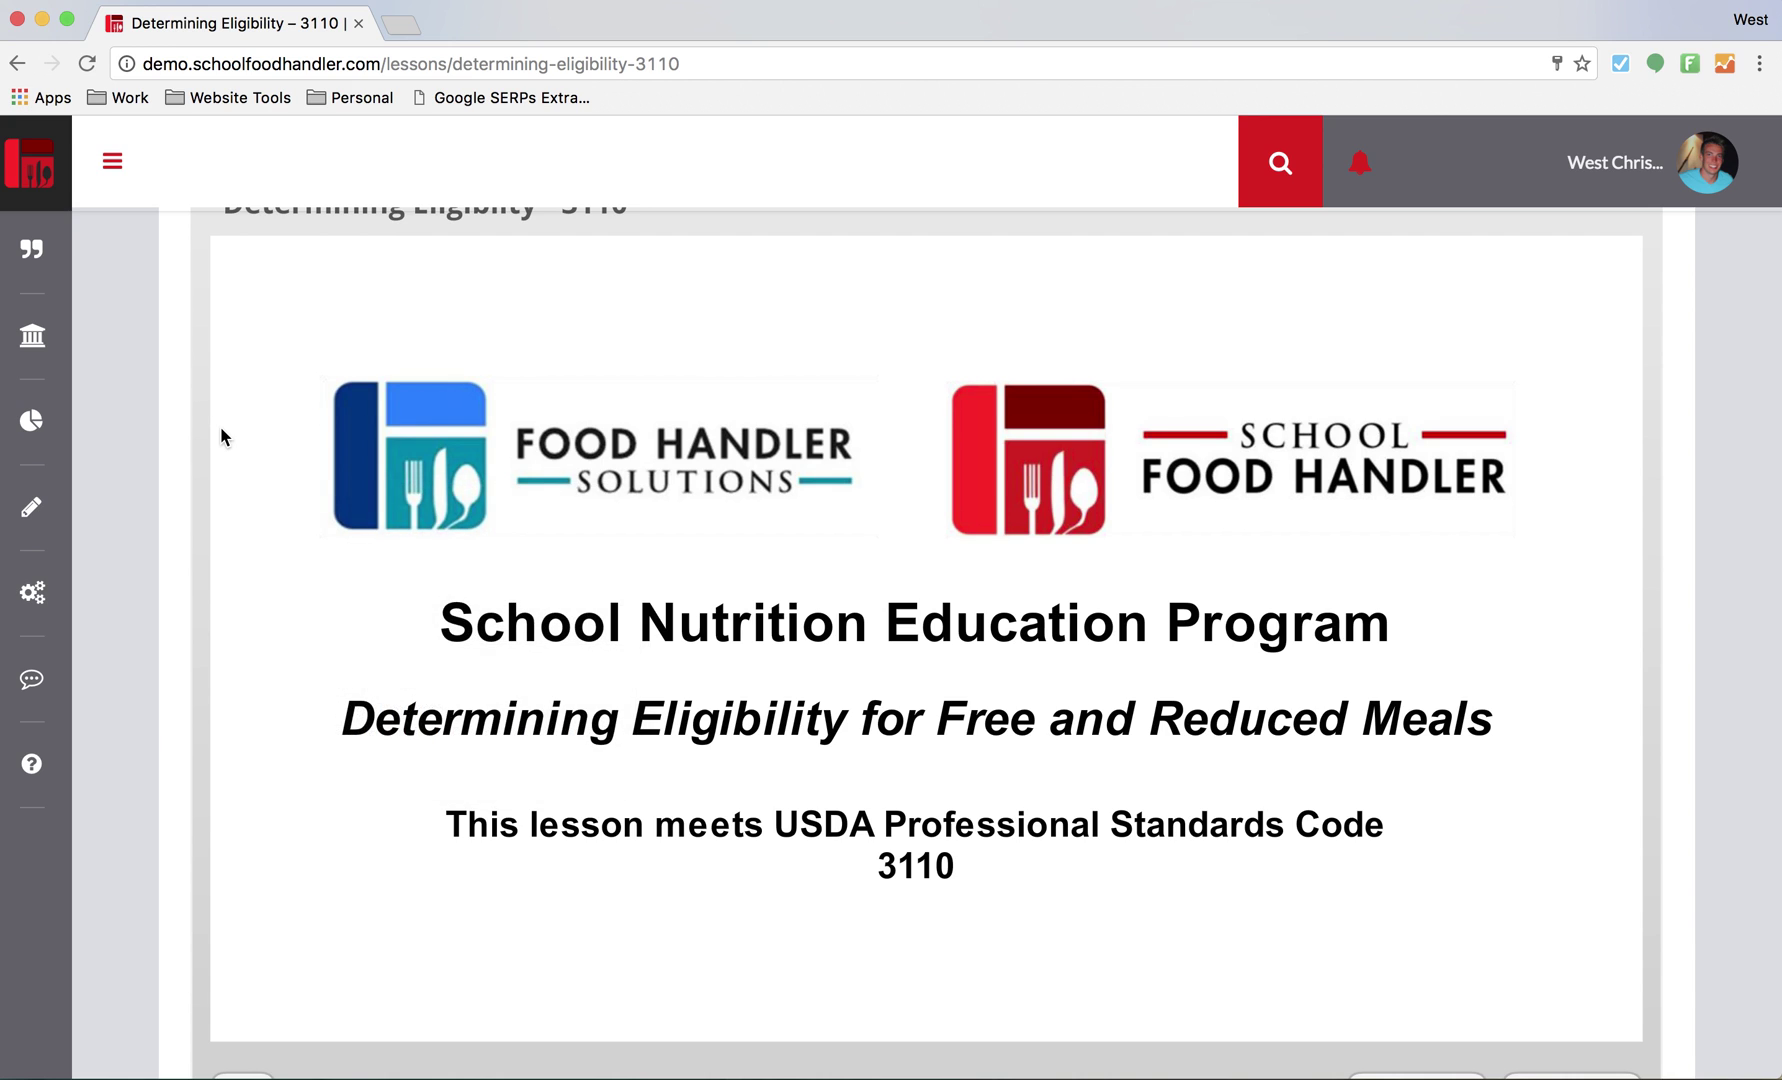
scroll(220, 426, "down", 2)
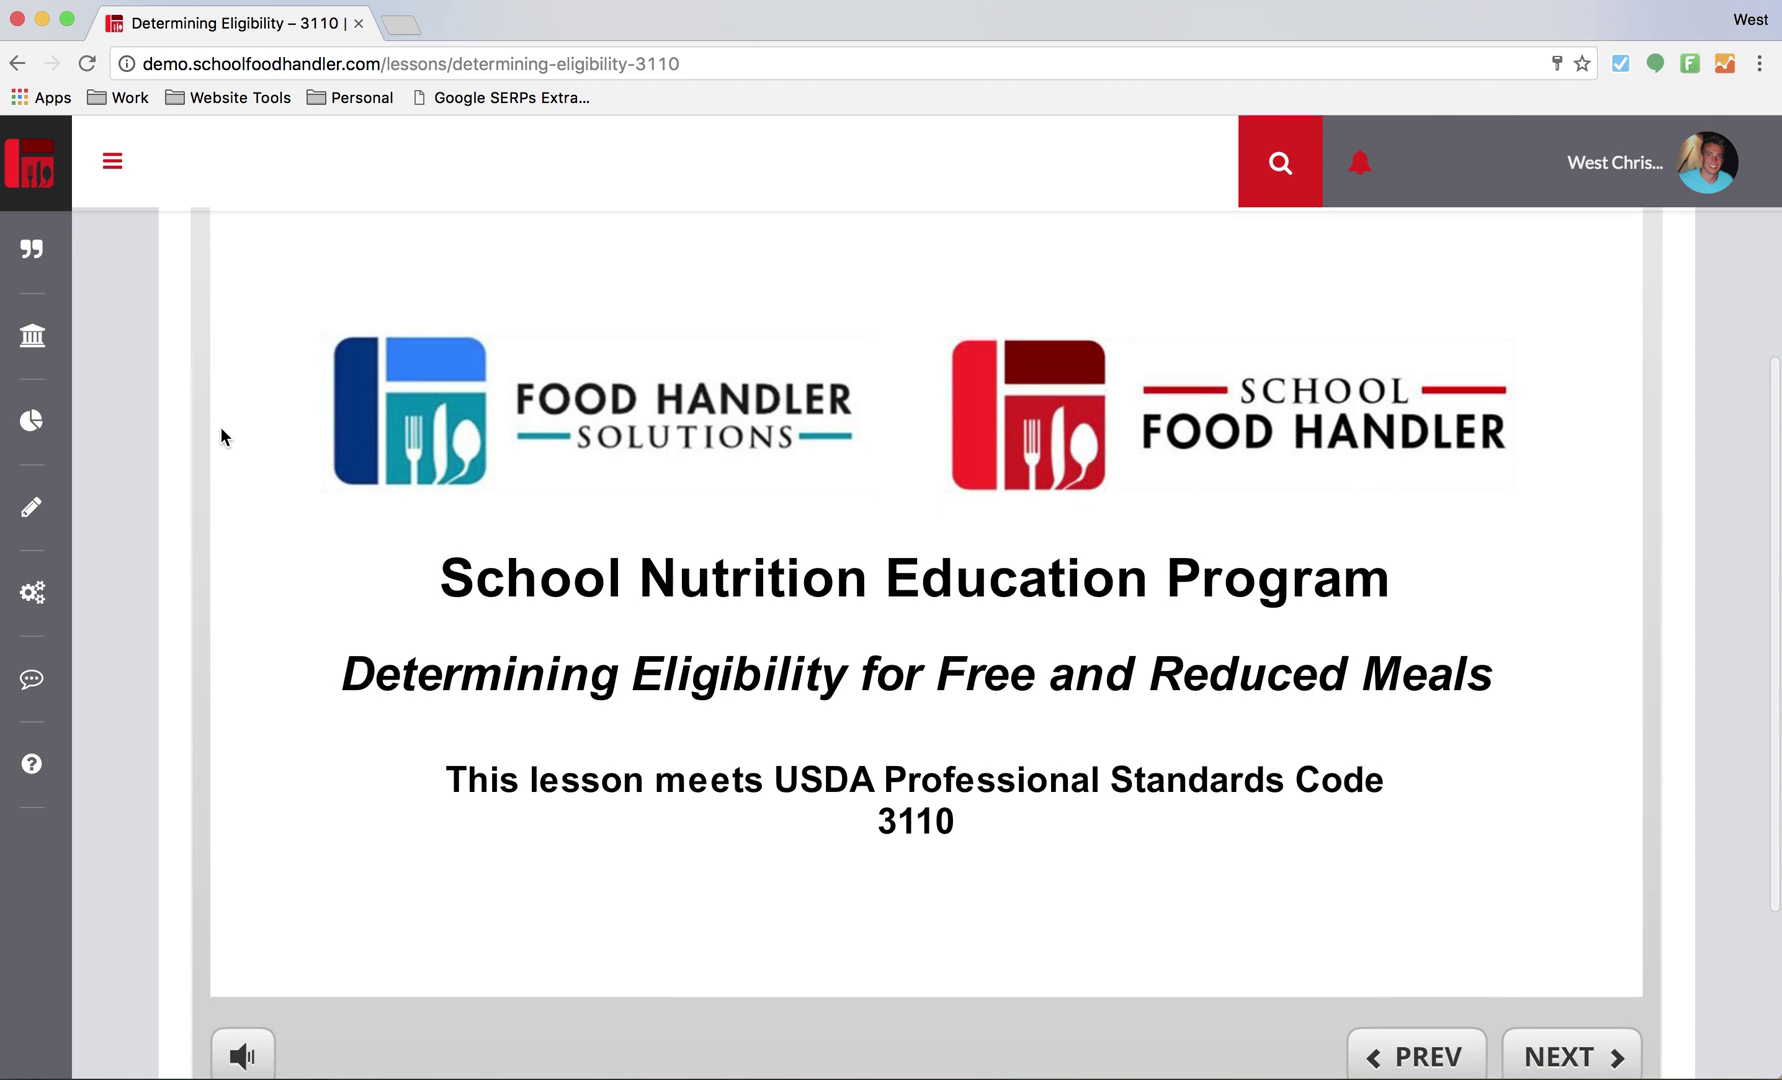
- Advance seven slides past Lesson Objectives to the categorically eligible slides, then scroll back up
left_click(1575, 1031)
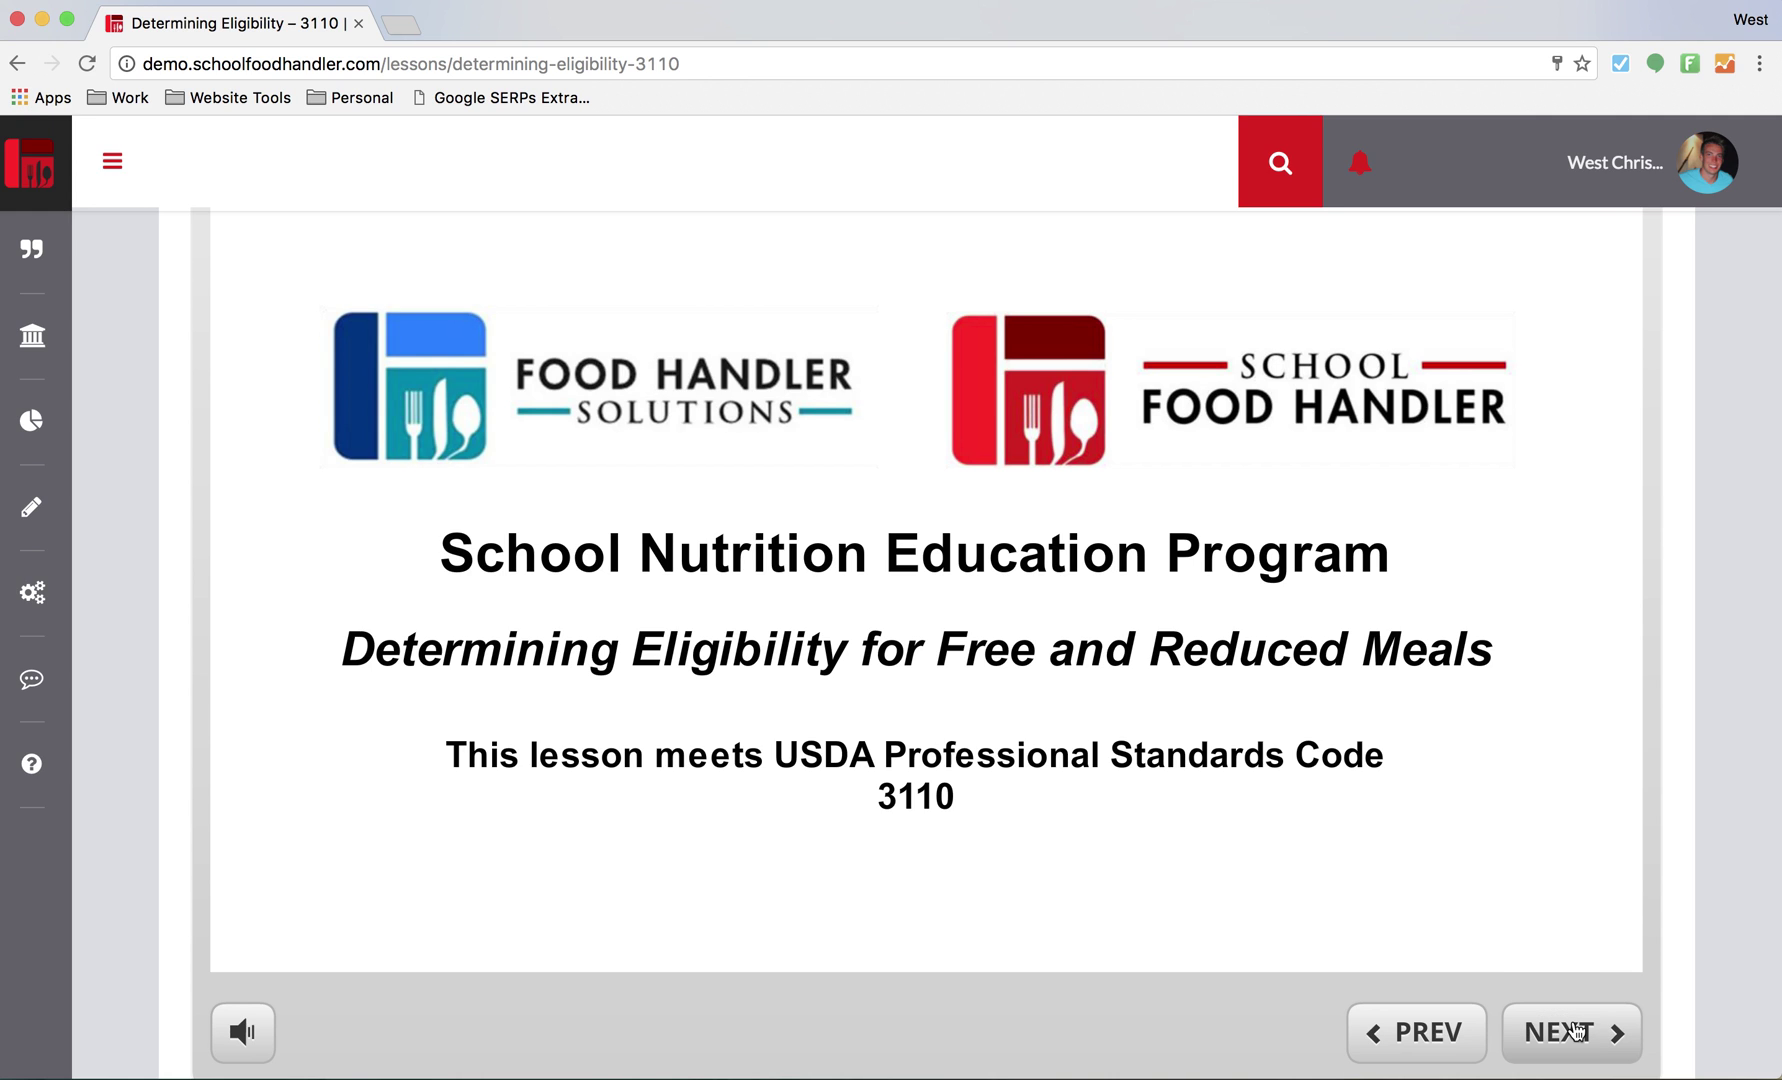
left_click(1575, 1031)
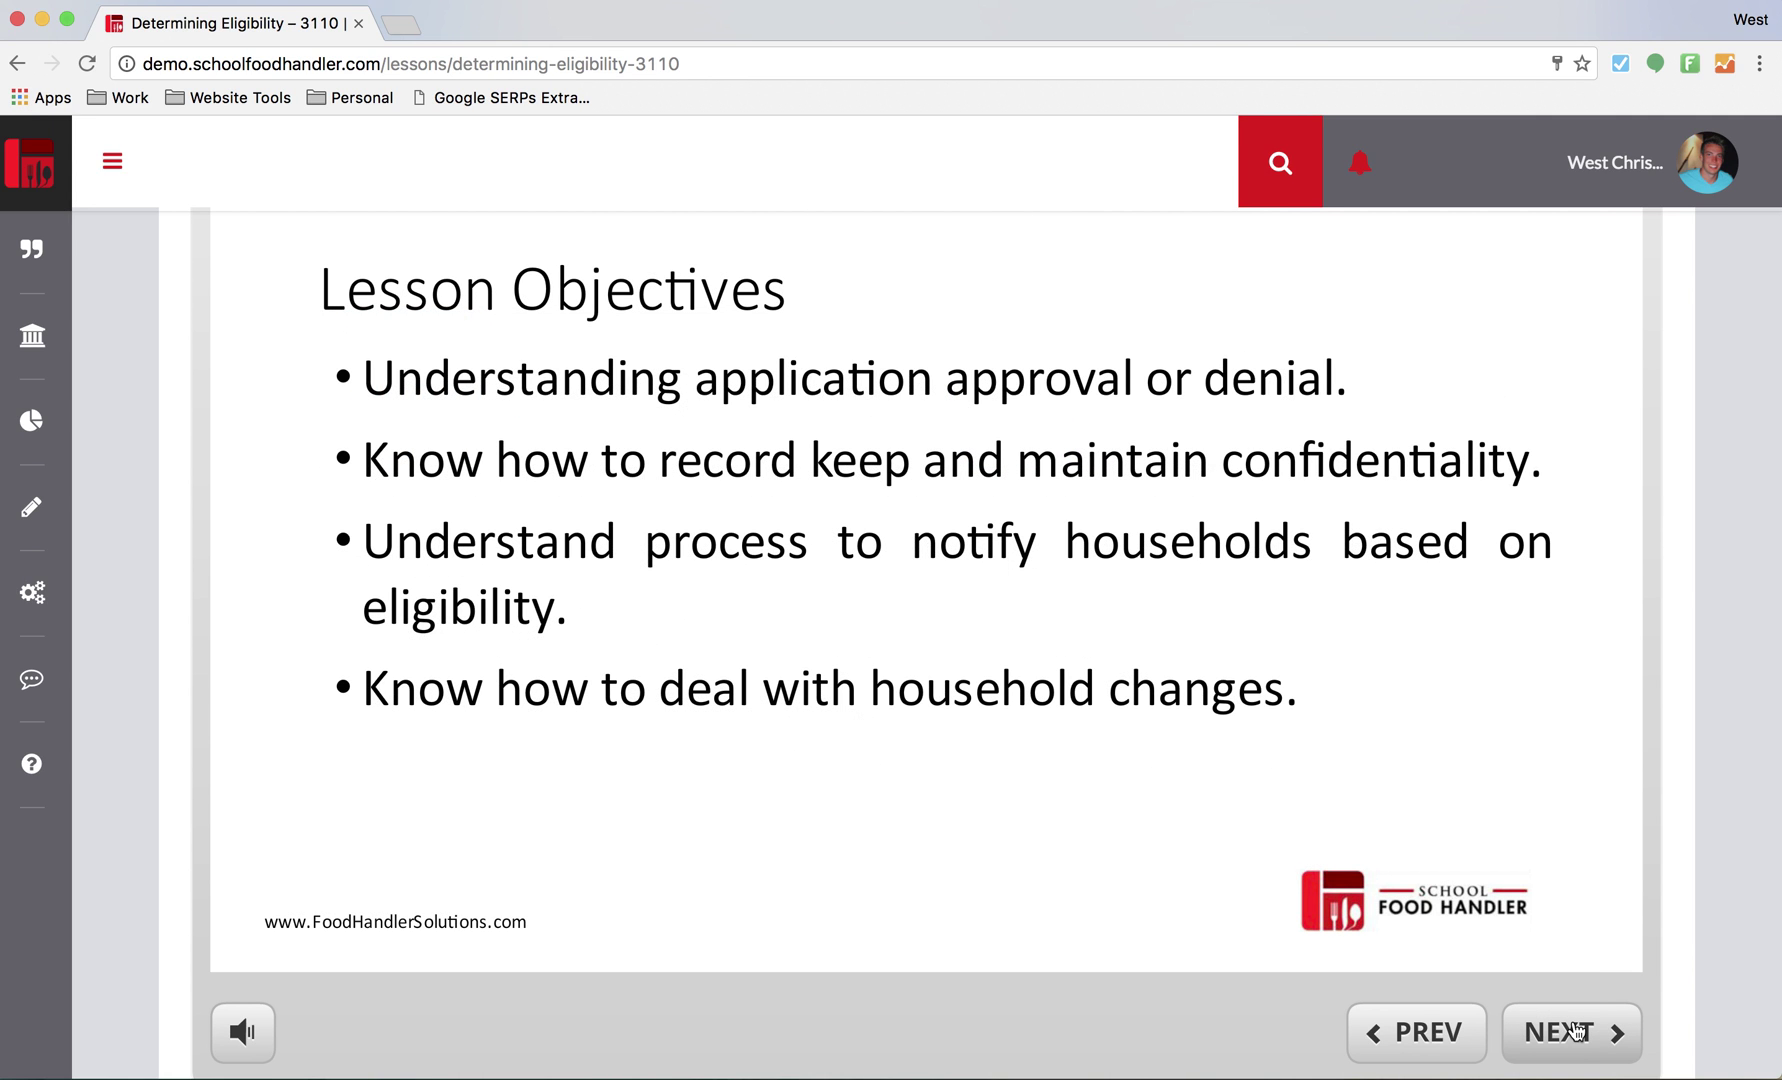
left_click(1575, 1031)
left_click(1575, 1031)
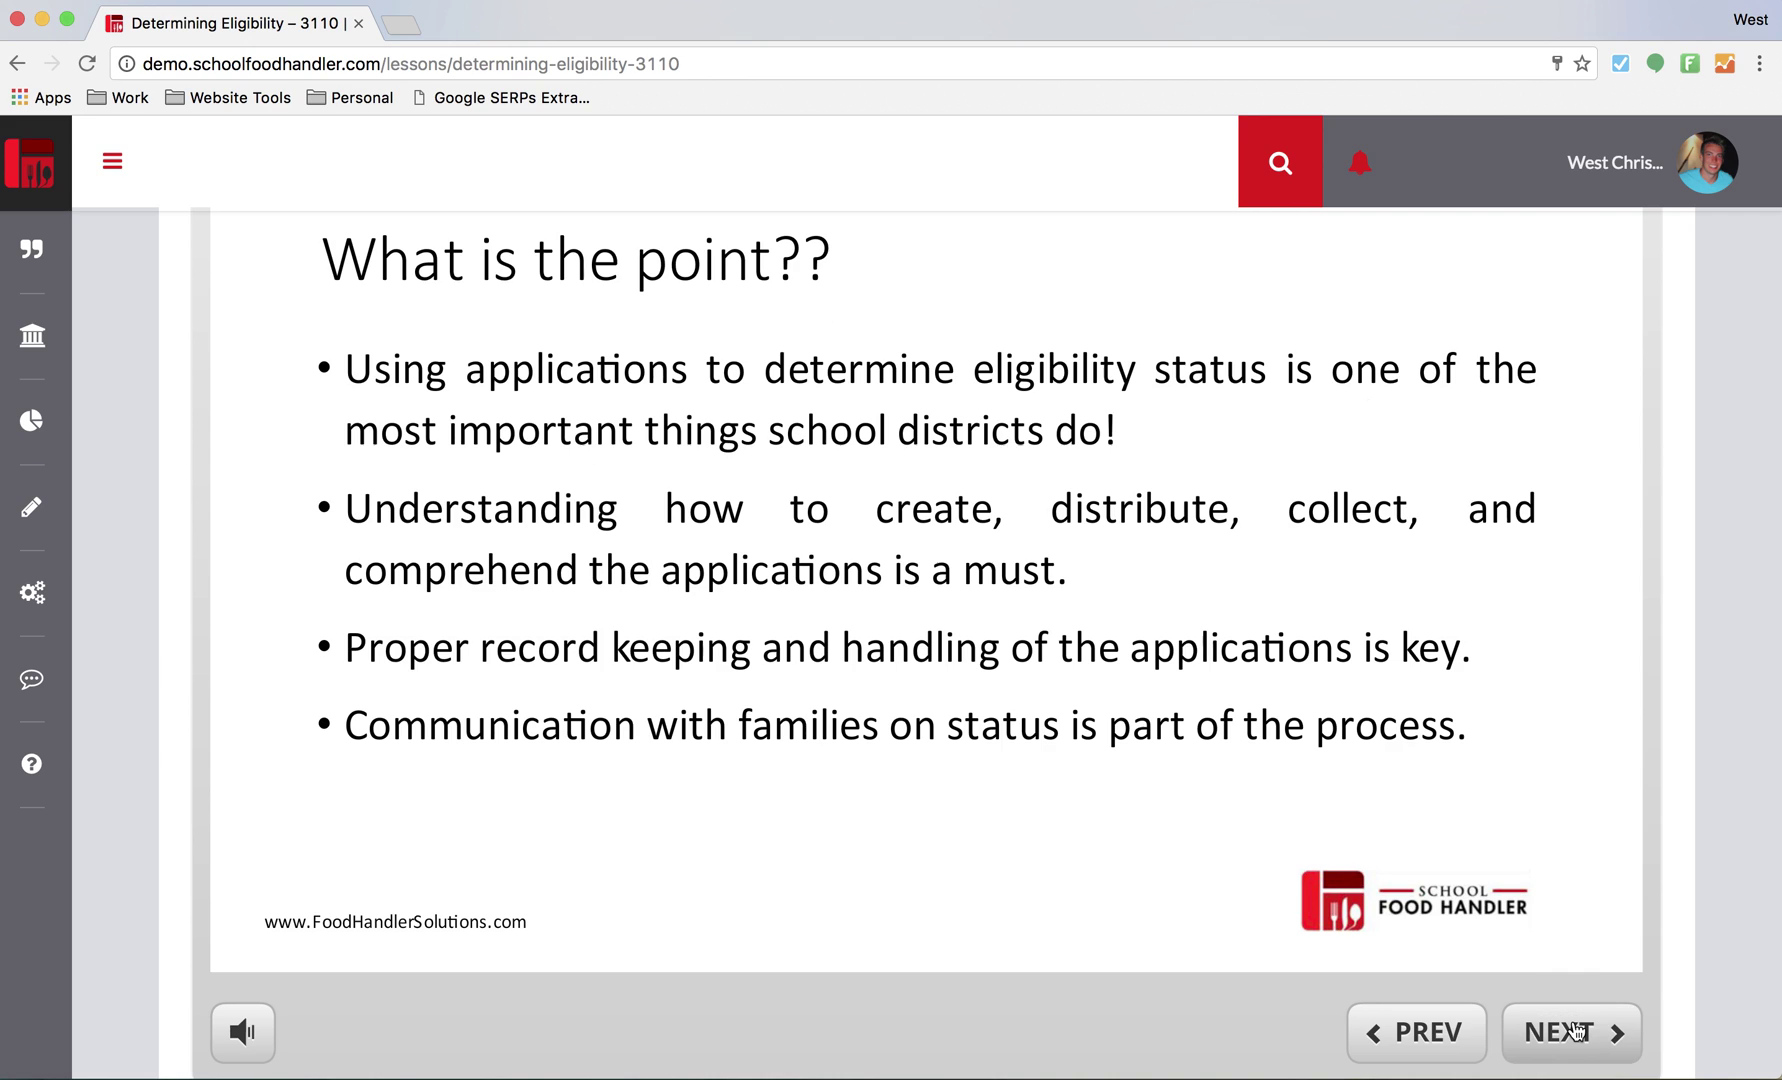
left_click(1575, 1031)
left_click(1575, 1031)
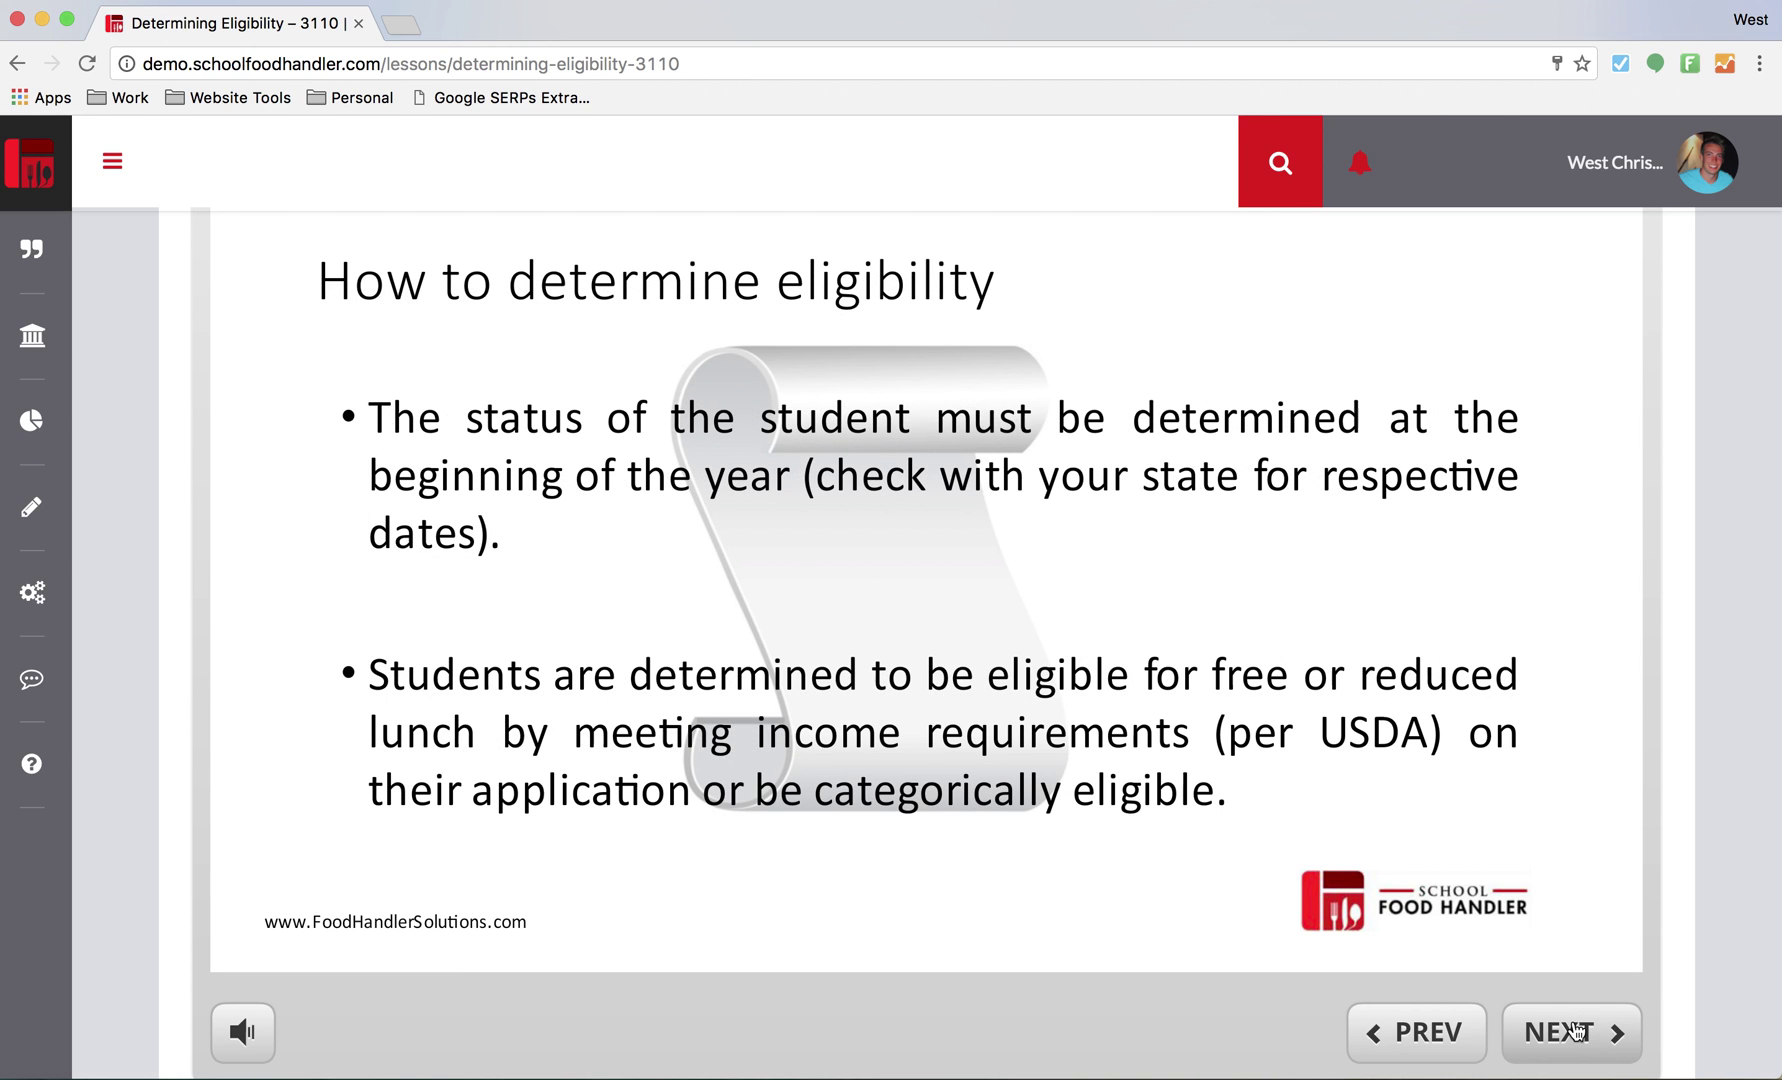
left_click(1575, 1031)
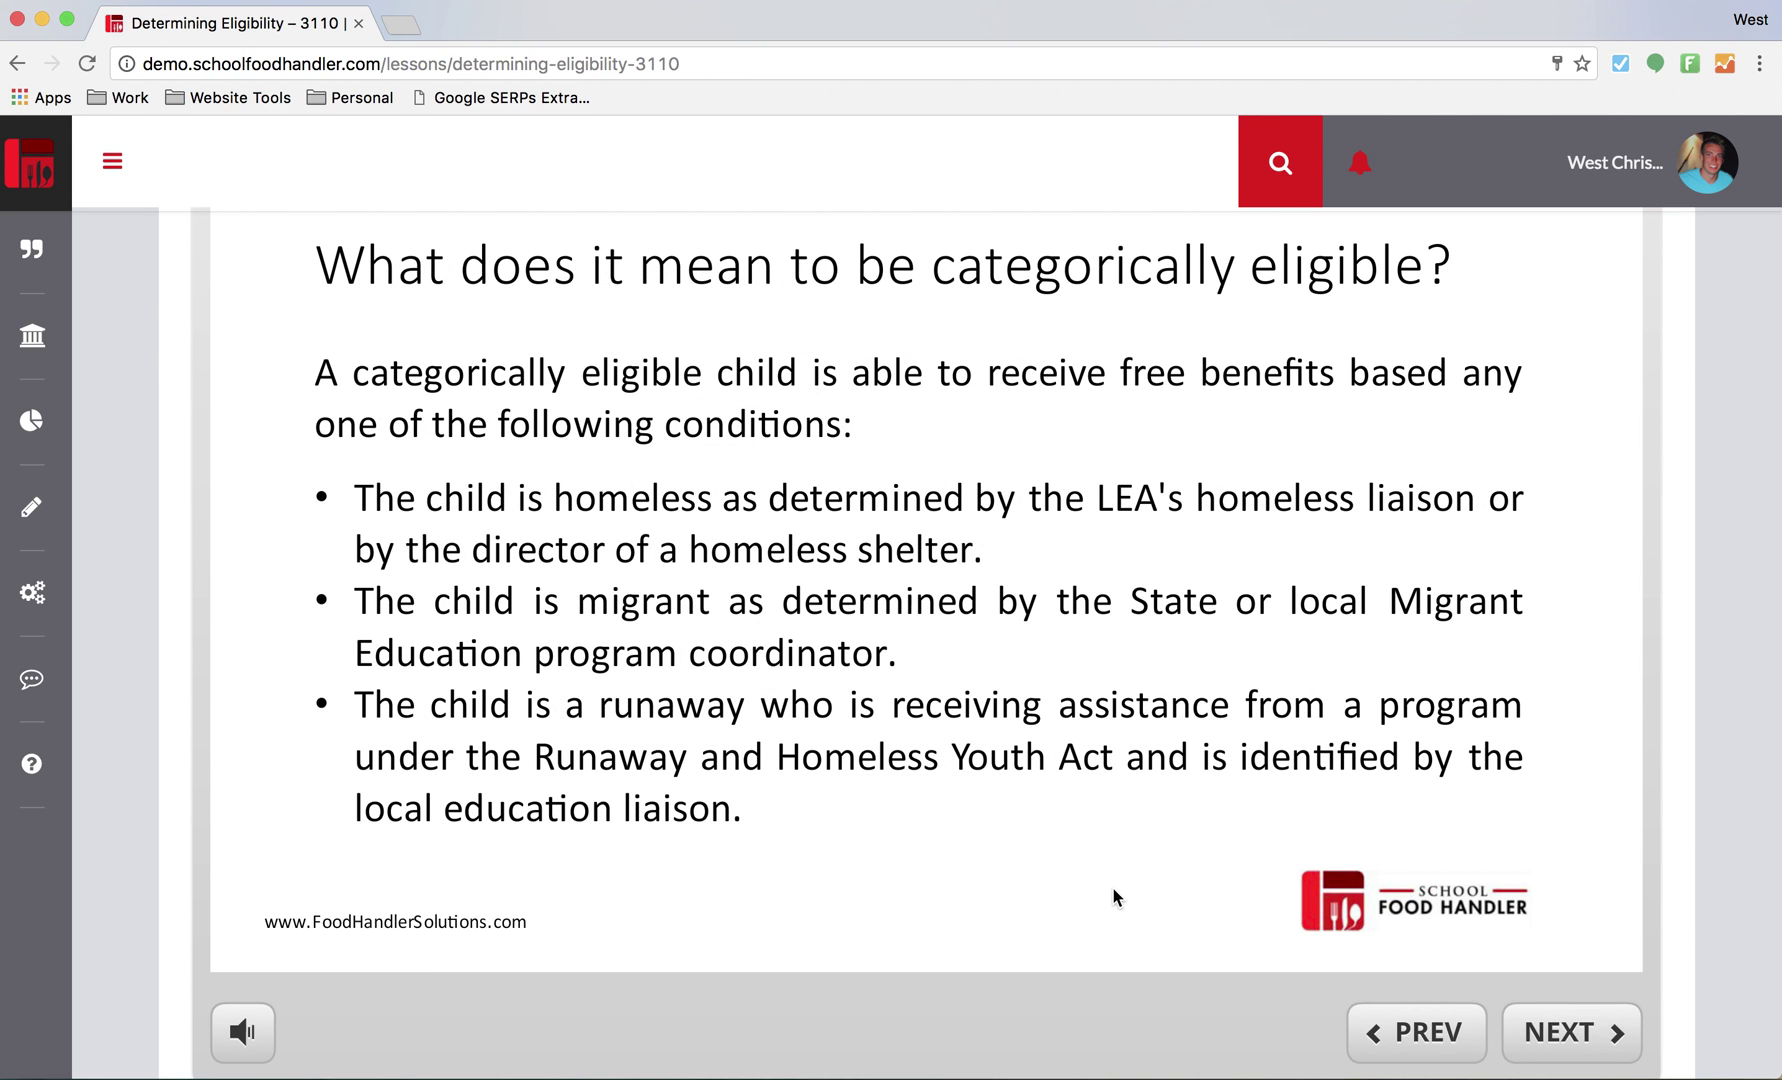
scroll(1112, 888, "up", 3)
scroll(1112, 888, "up", 3)
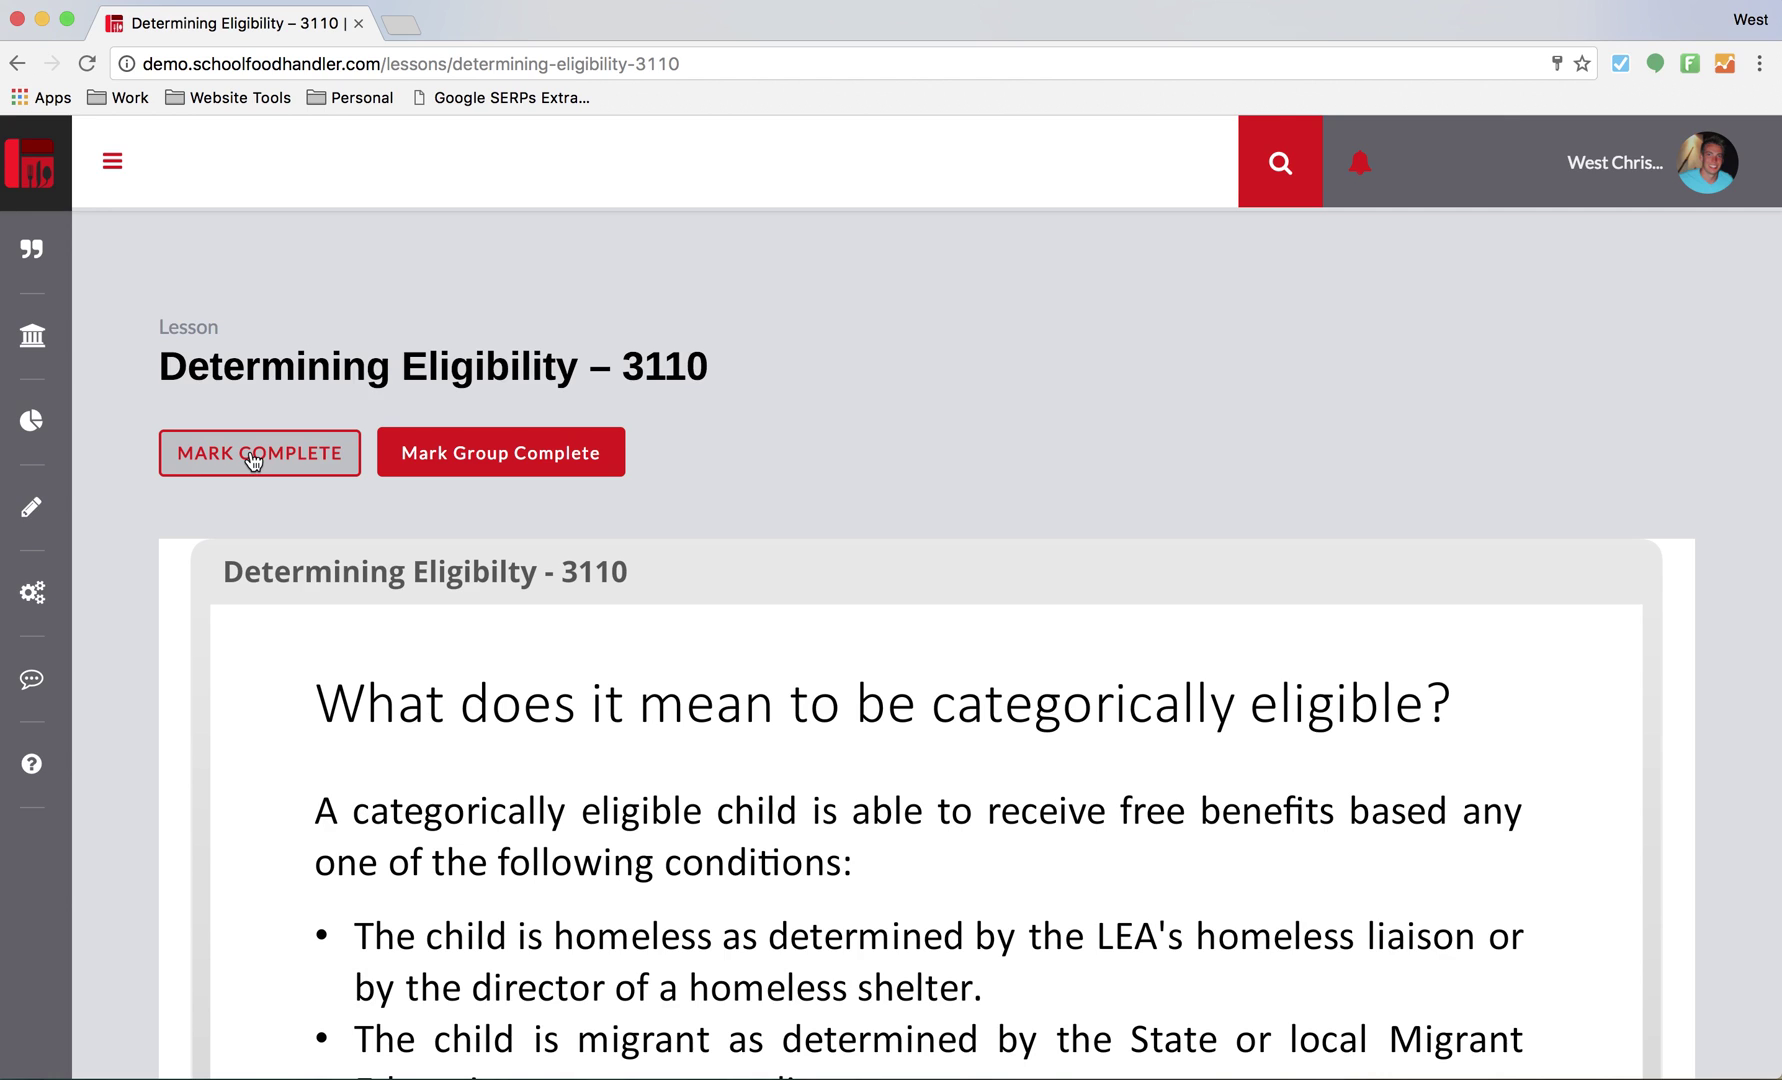
- Select all students for Determining Eligibility – 3110 completion and save the list
left_click(522, 460)
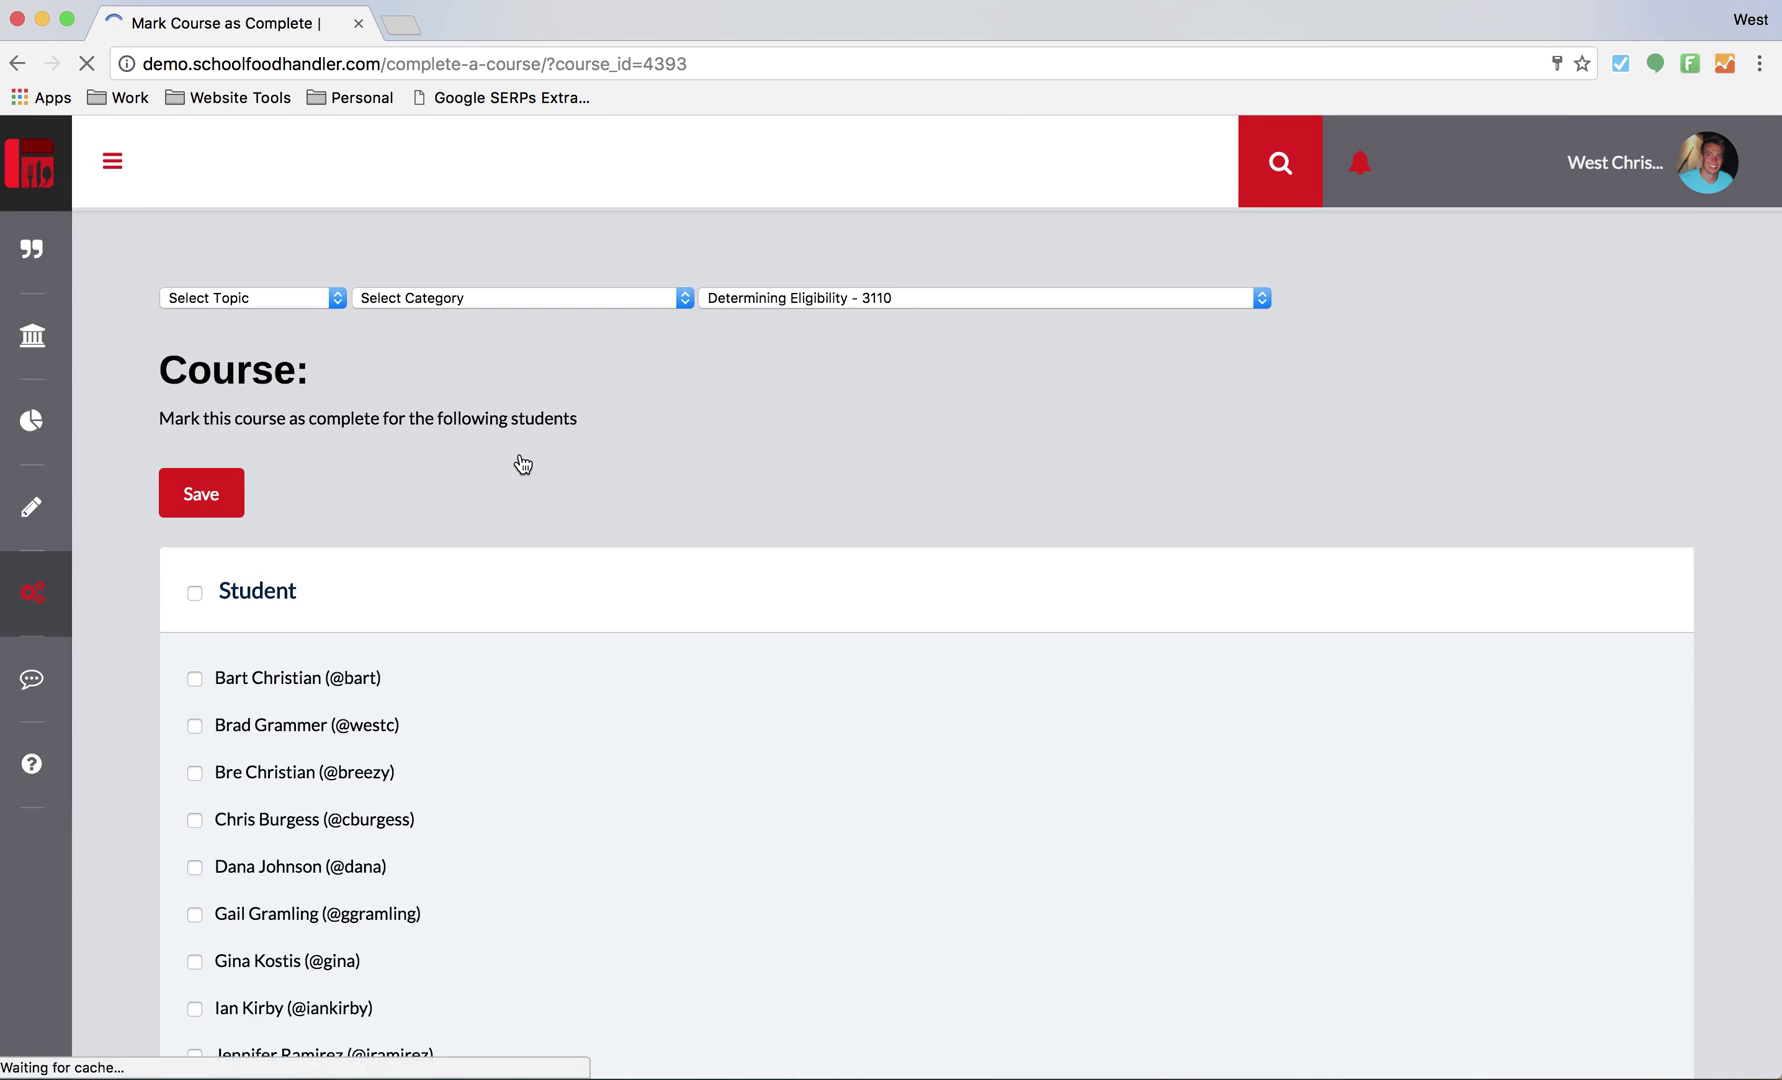
scroll(522, 460, "down", 3)
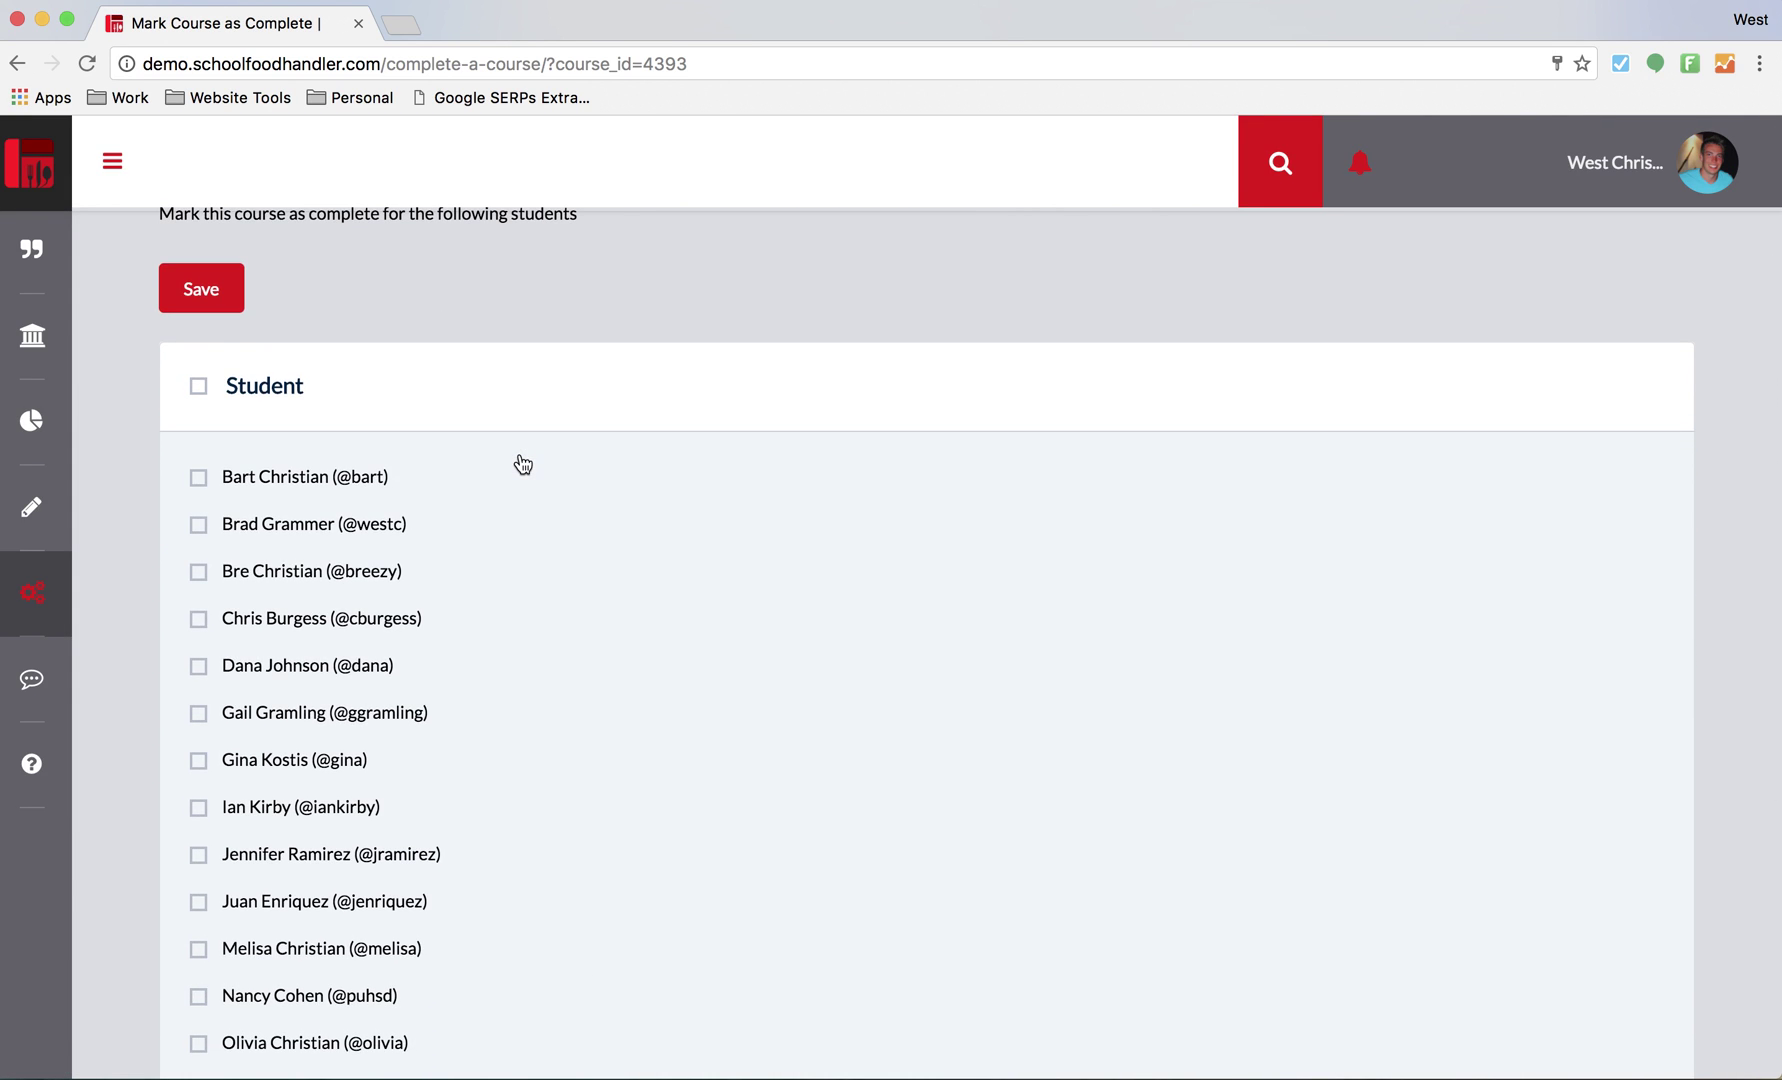
scroll(522, 463, "down", 3)
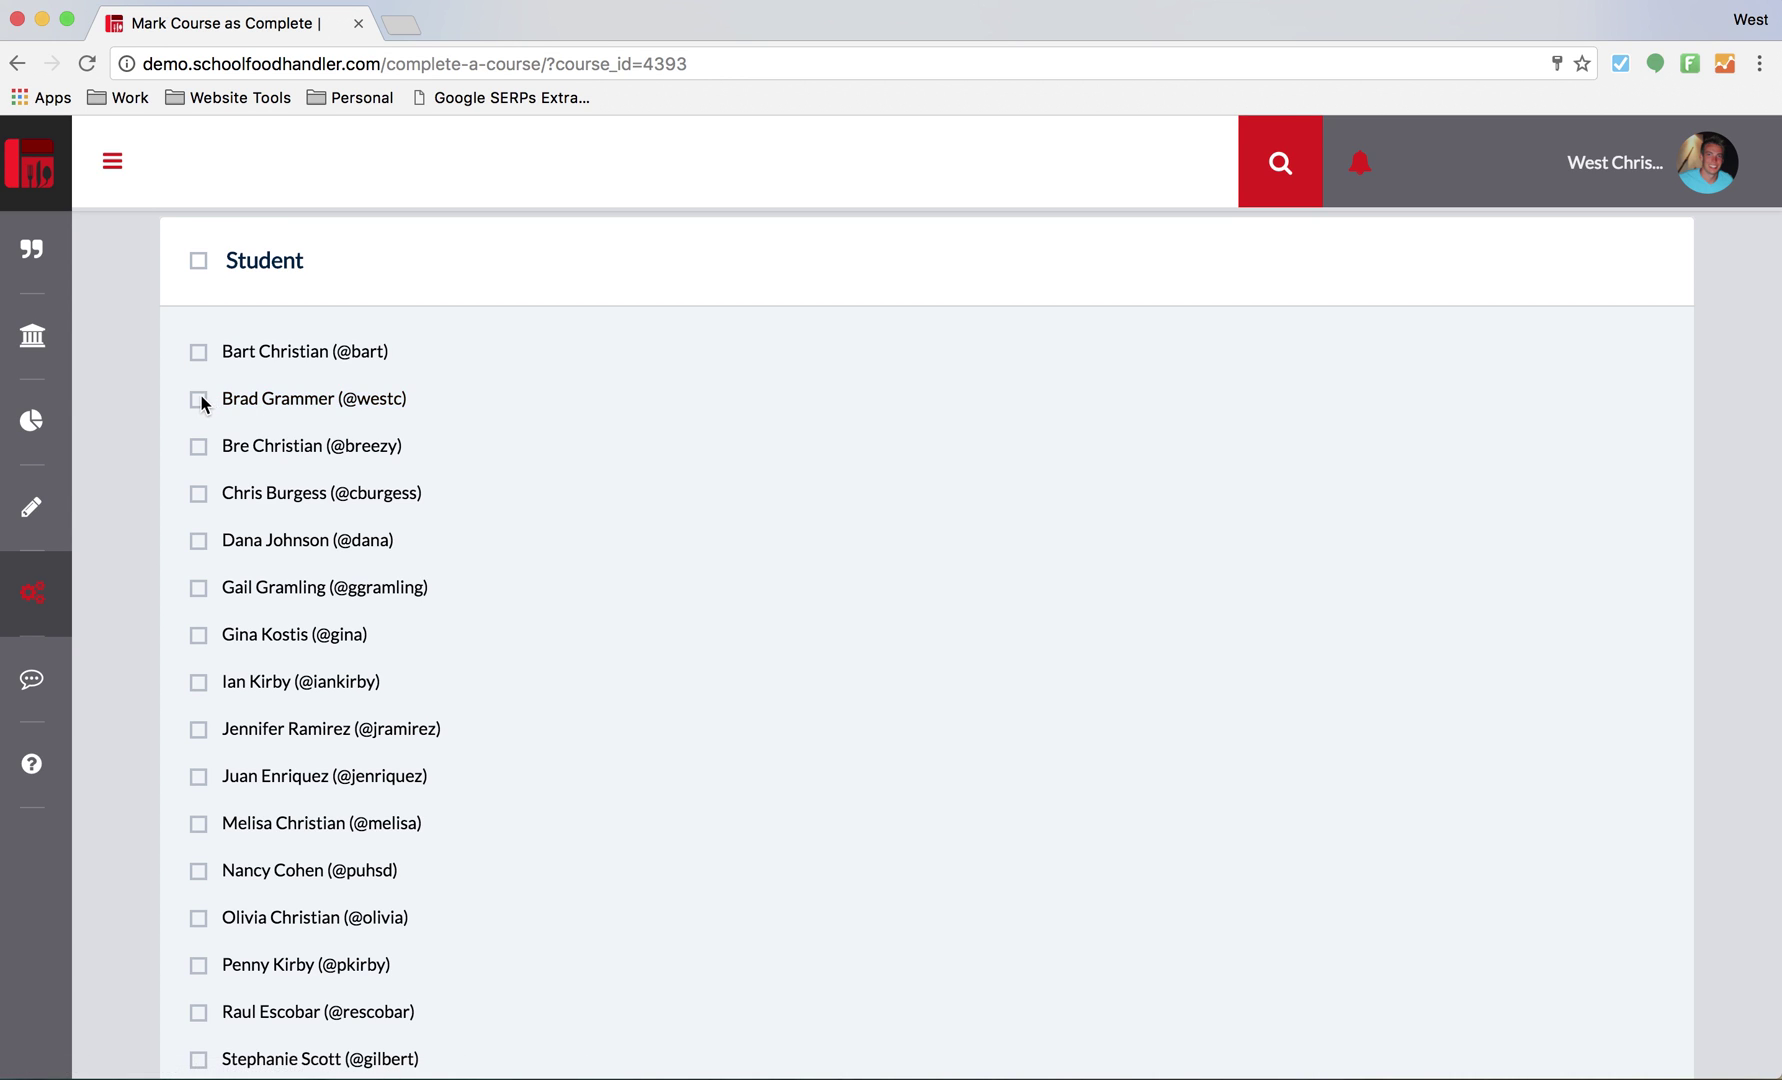
left_click(200, 261)
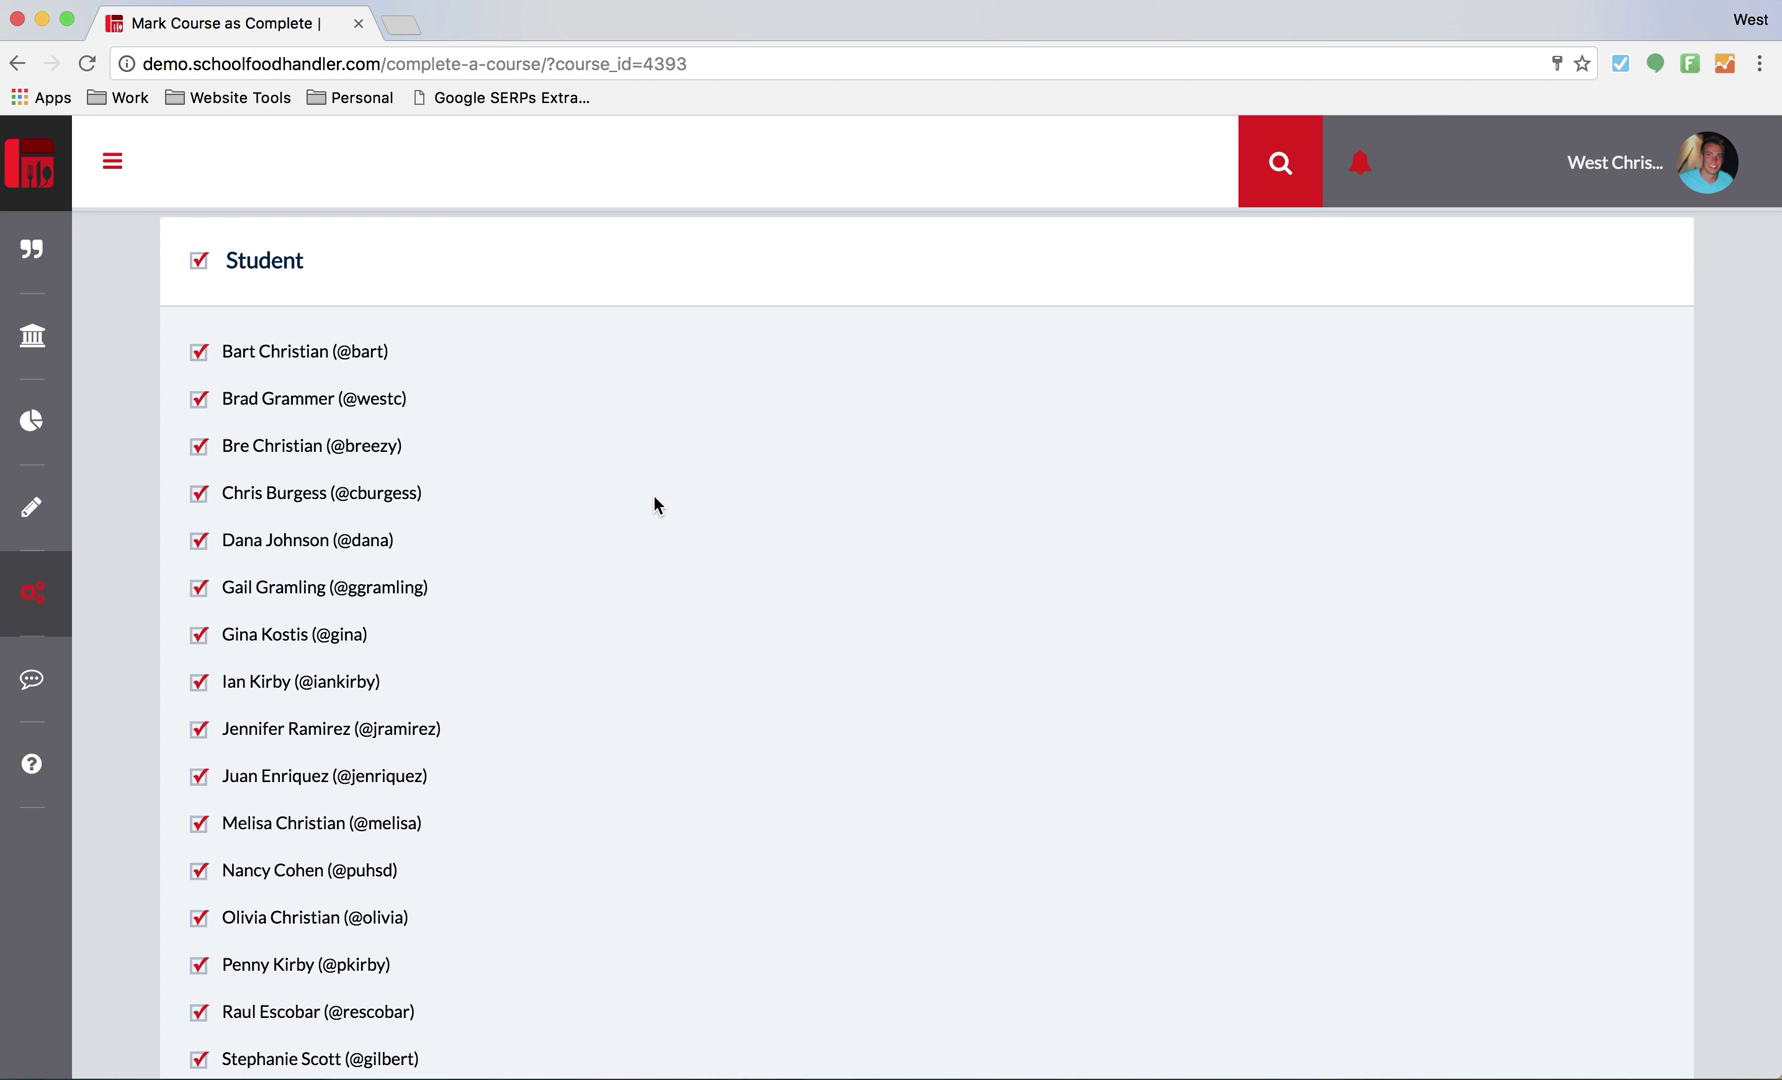
scroll(653, 494, "down", 5)
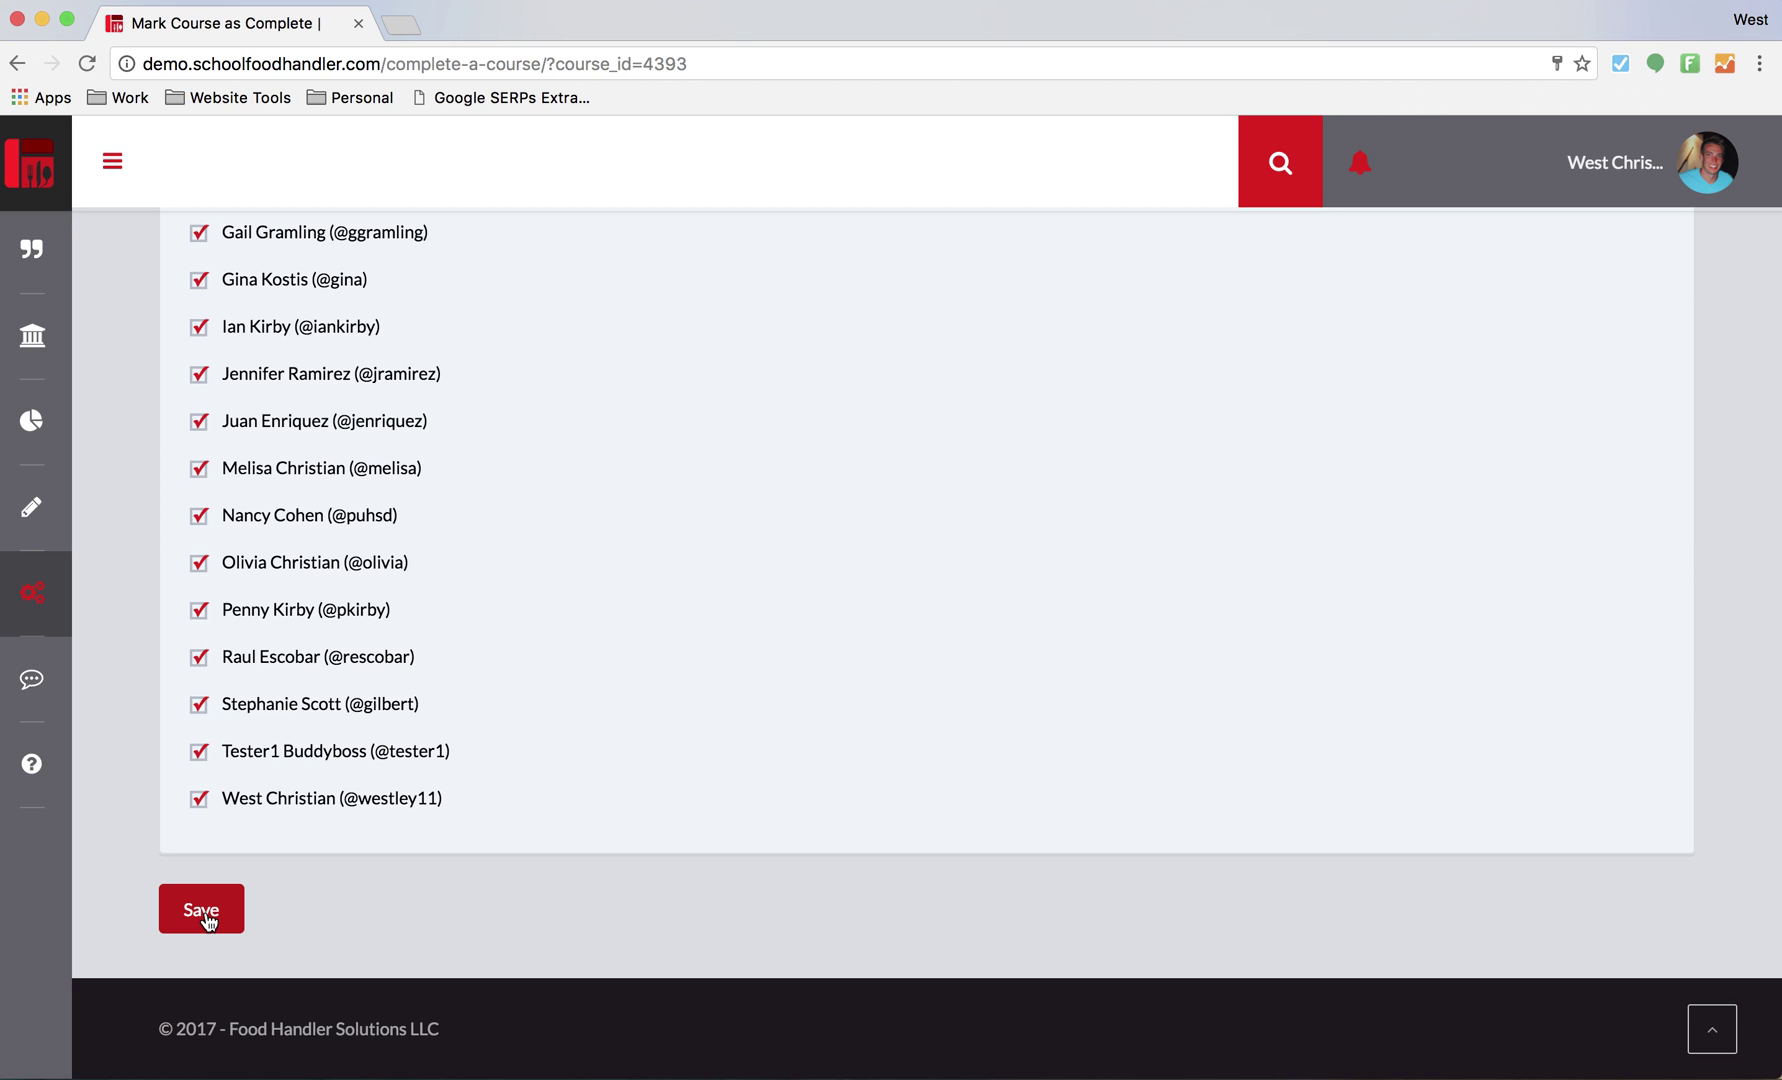
left_click(205, 917)
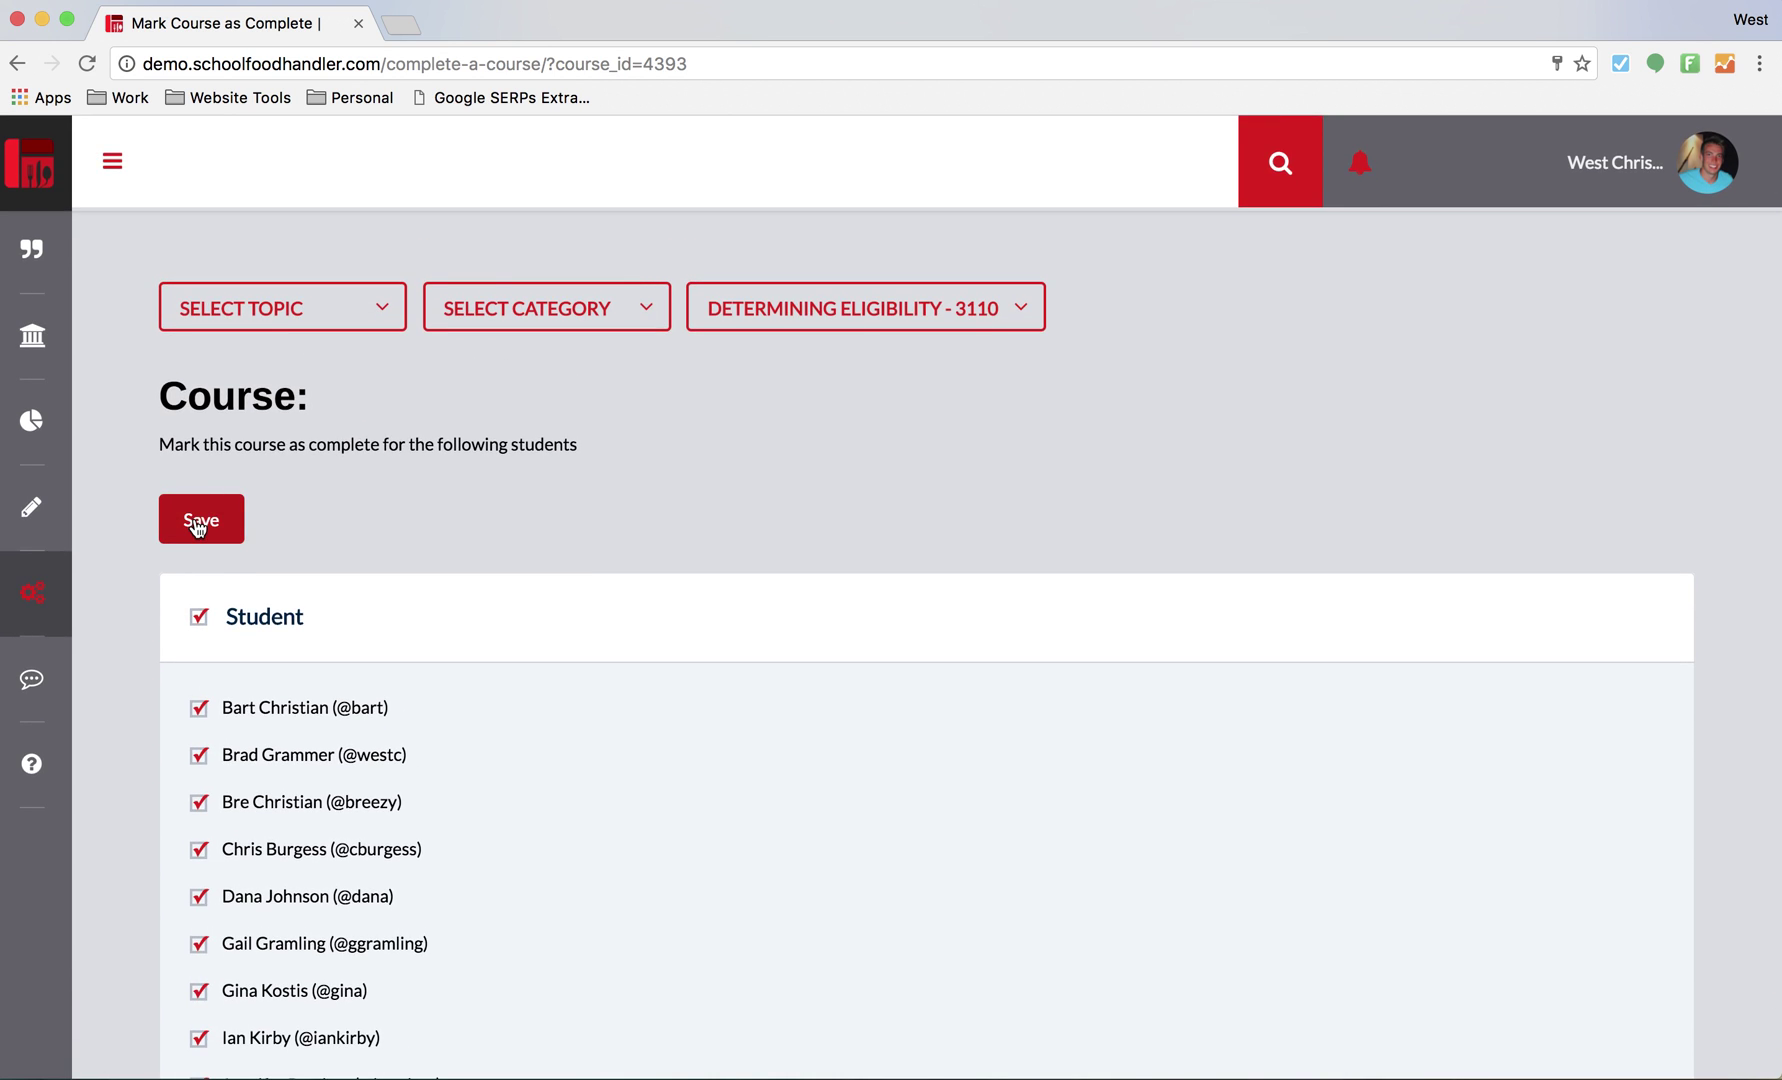
- Save the Determining Eligibility - 3110 completions for the checked students and confirm the irreversible change
left_click(197, 527)
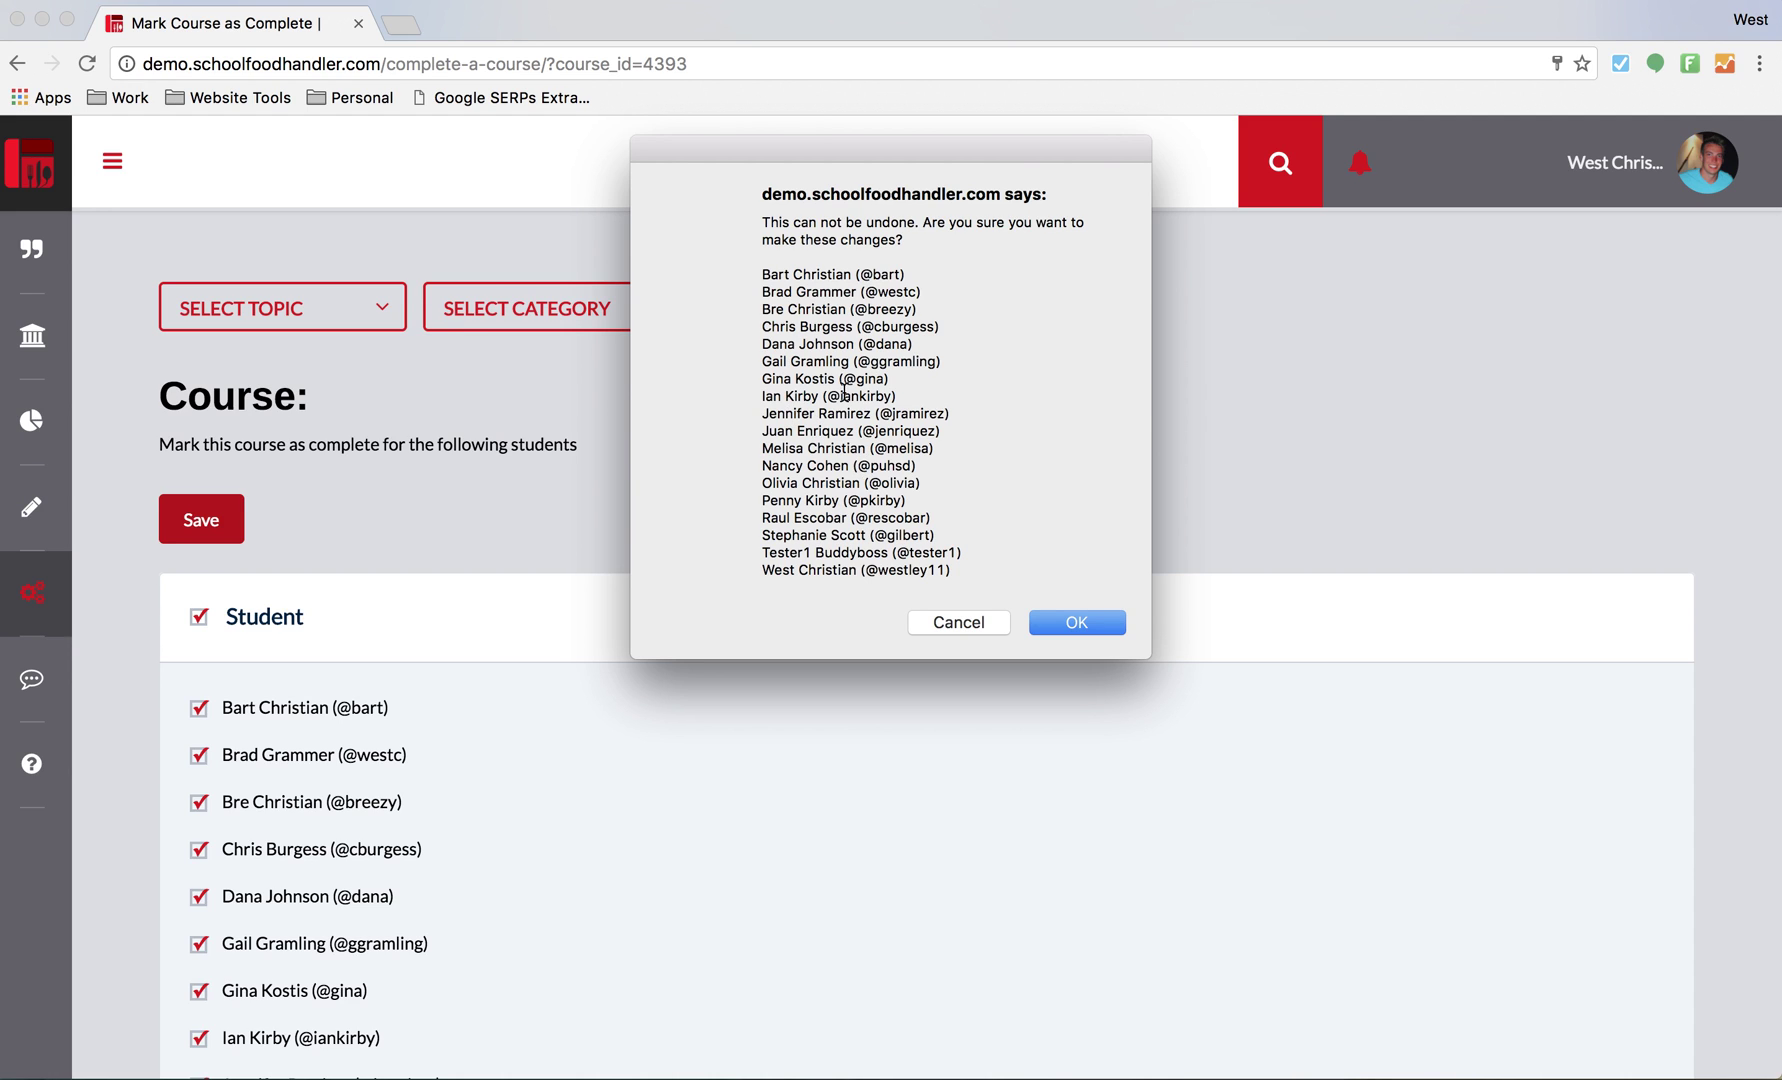
left_click(1076, 620)
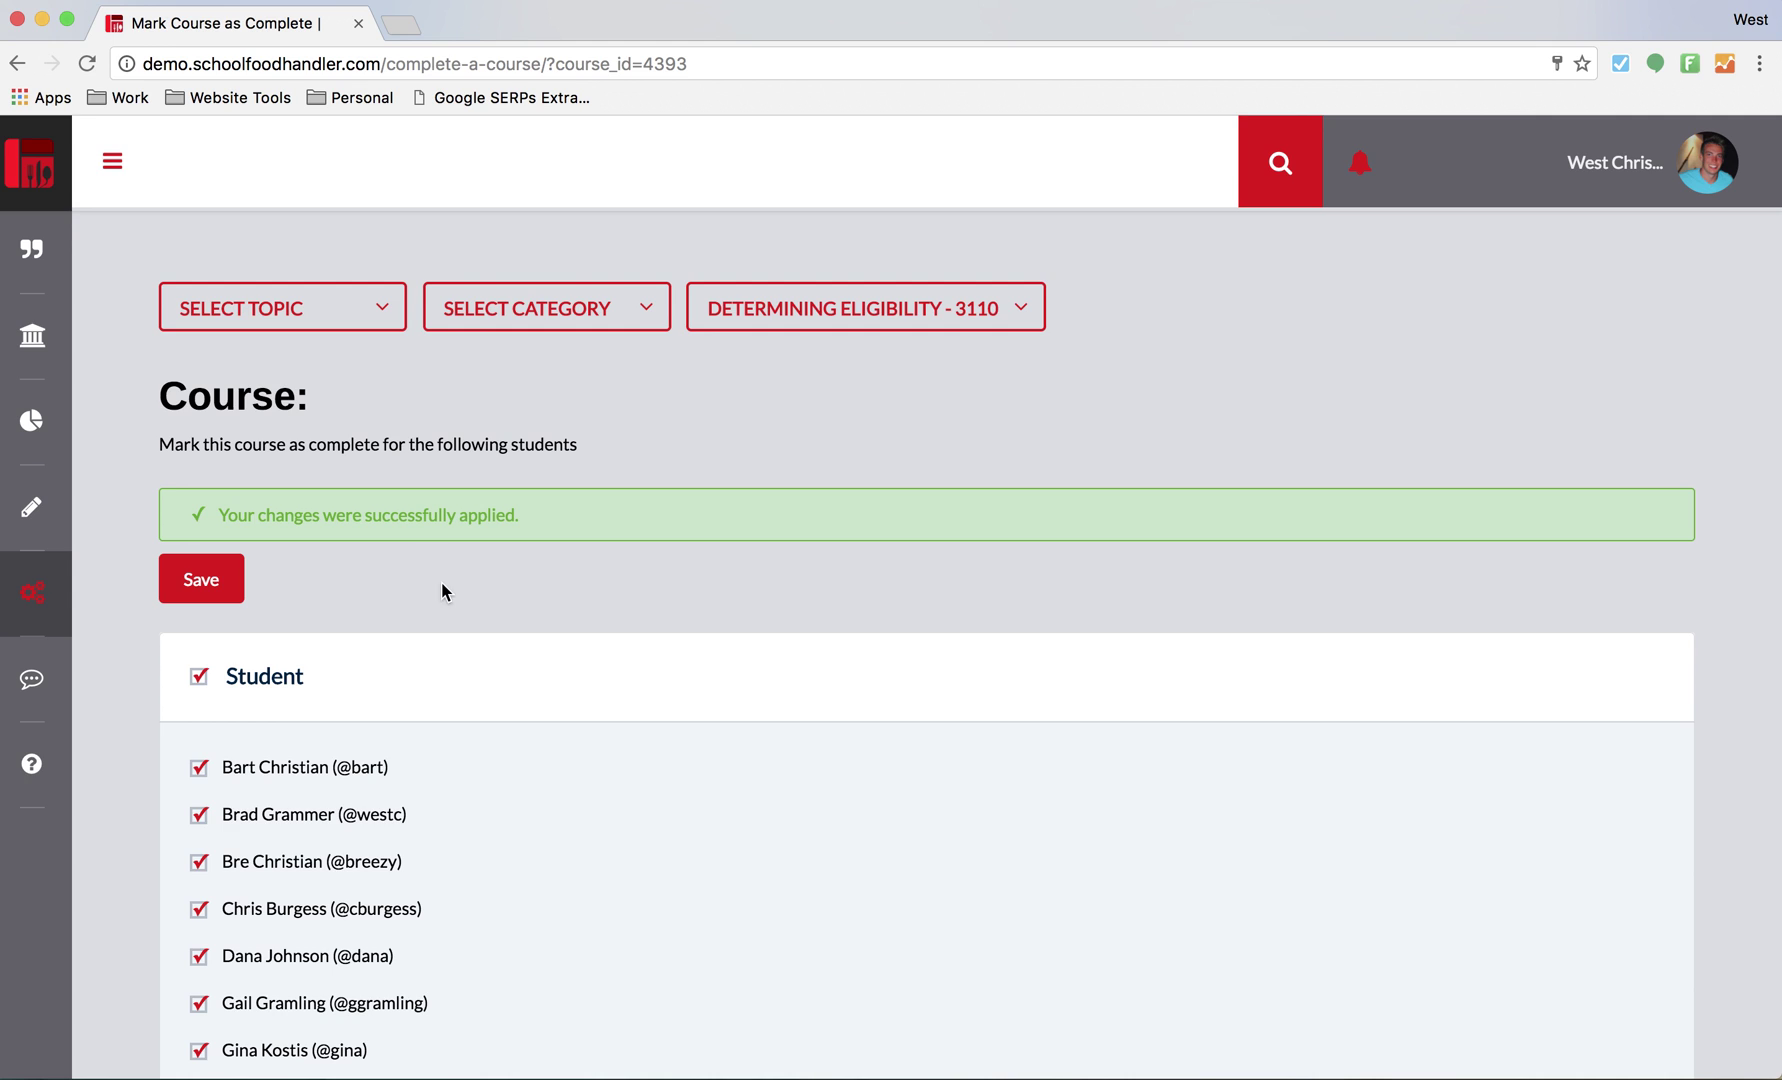
- Go to the District Report page under Reports in the sidebar menu
left_click(113, 166)
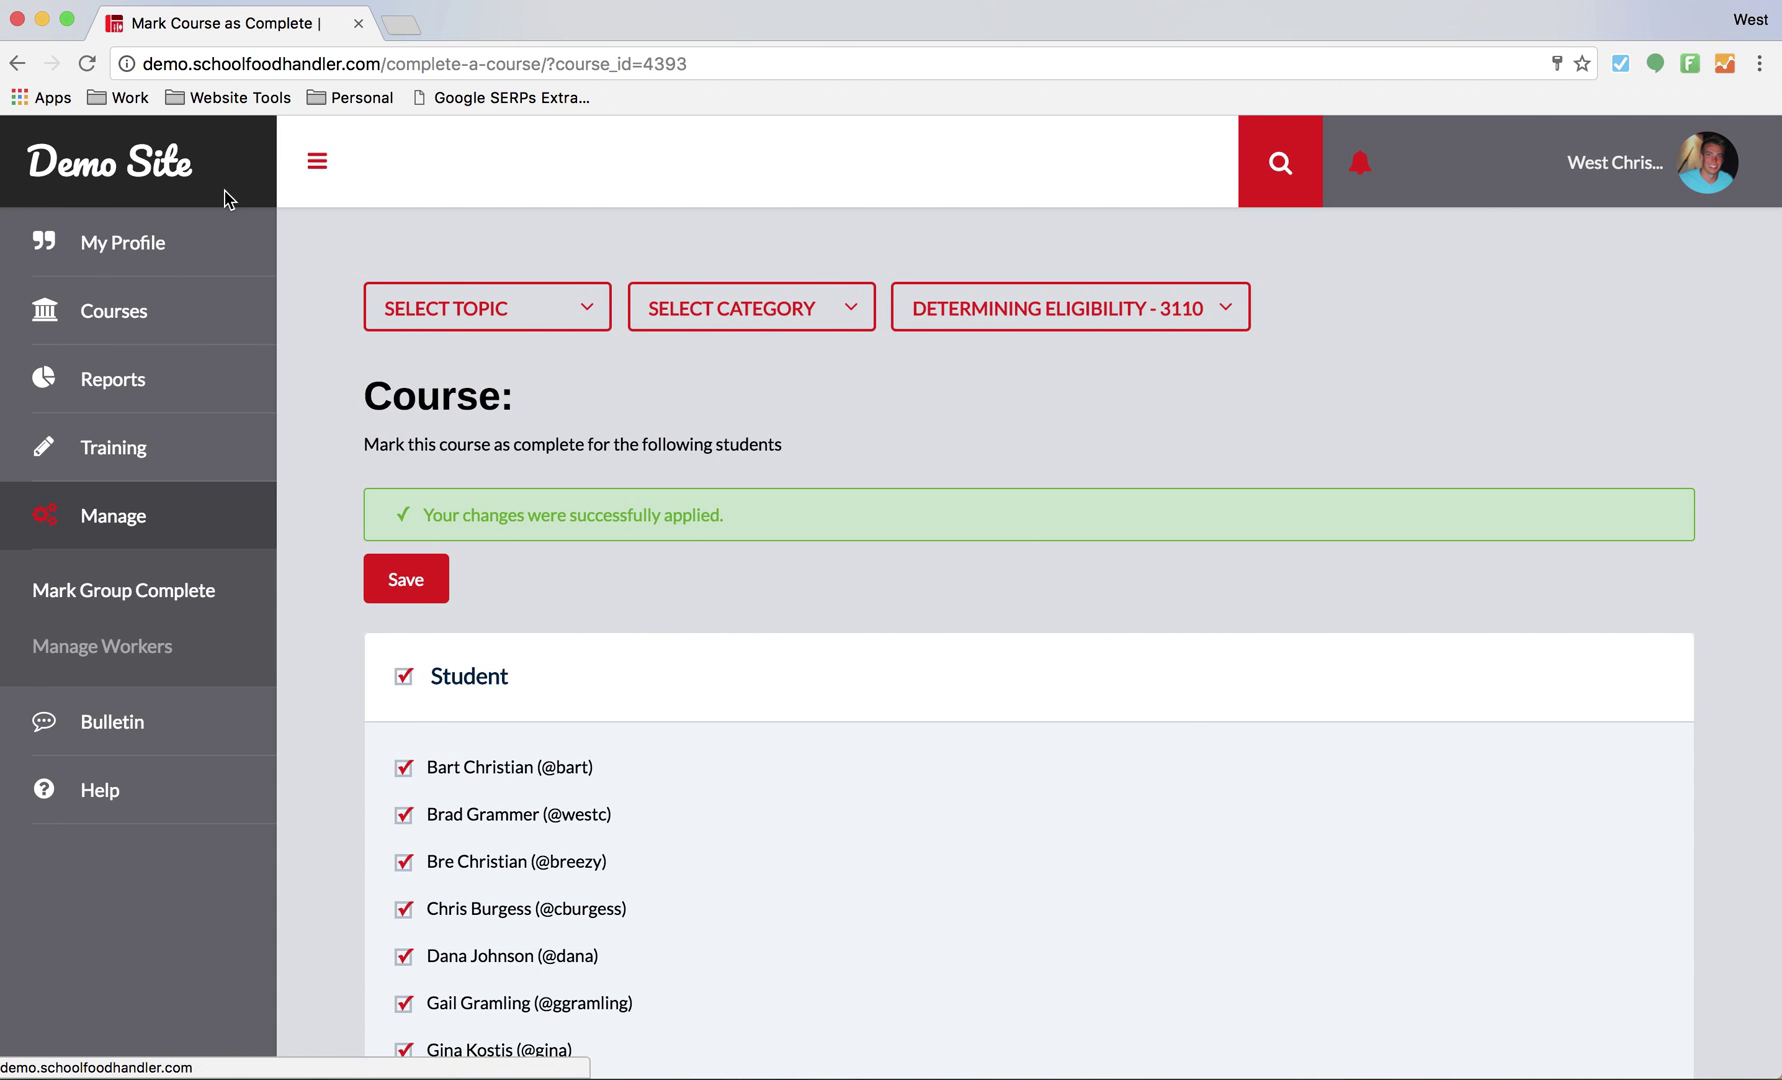
mouse_move(170, 380)
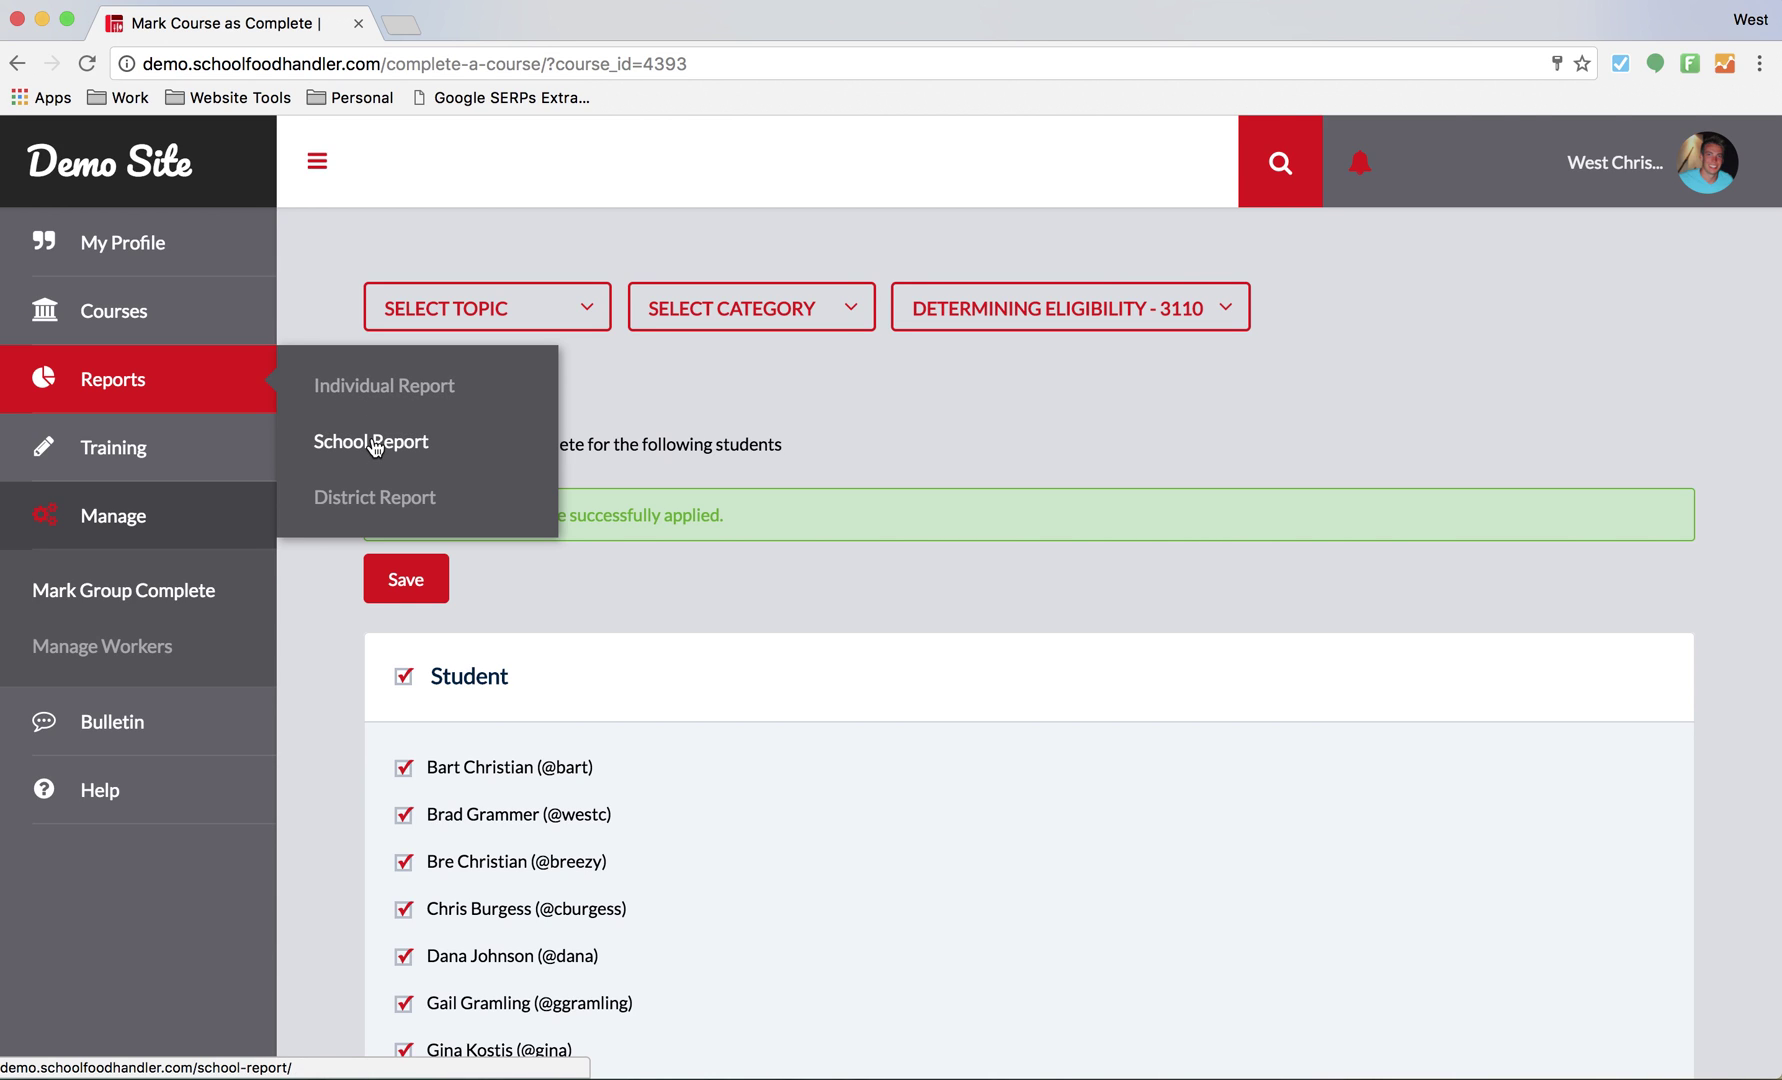
left_click(374, 500)
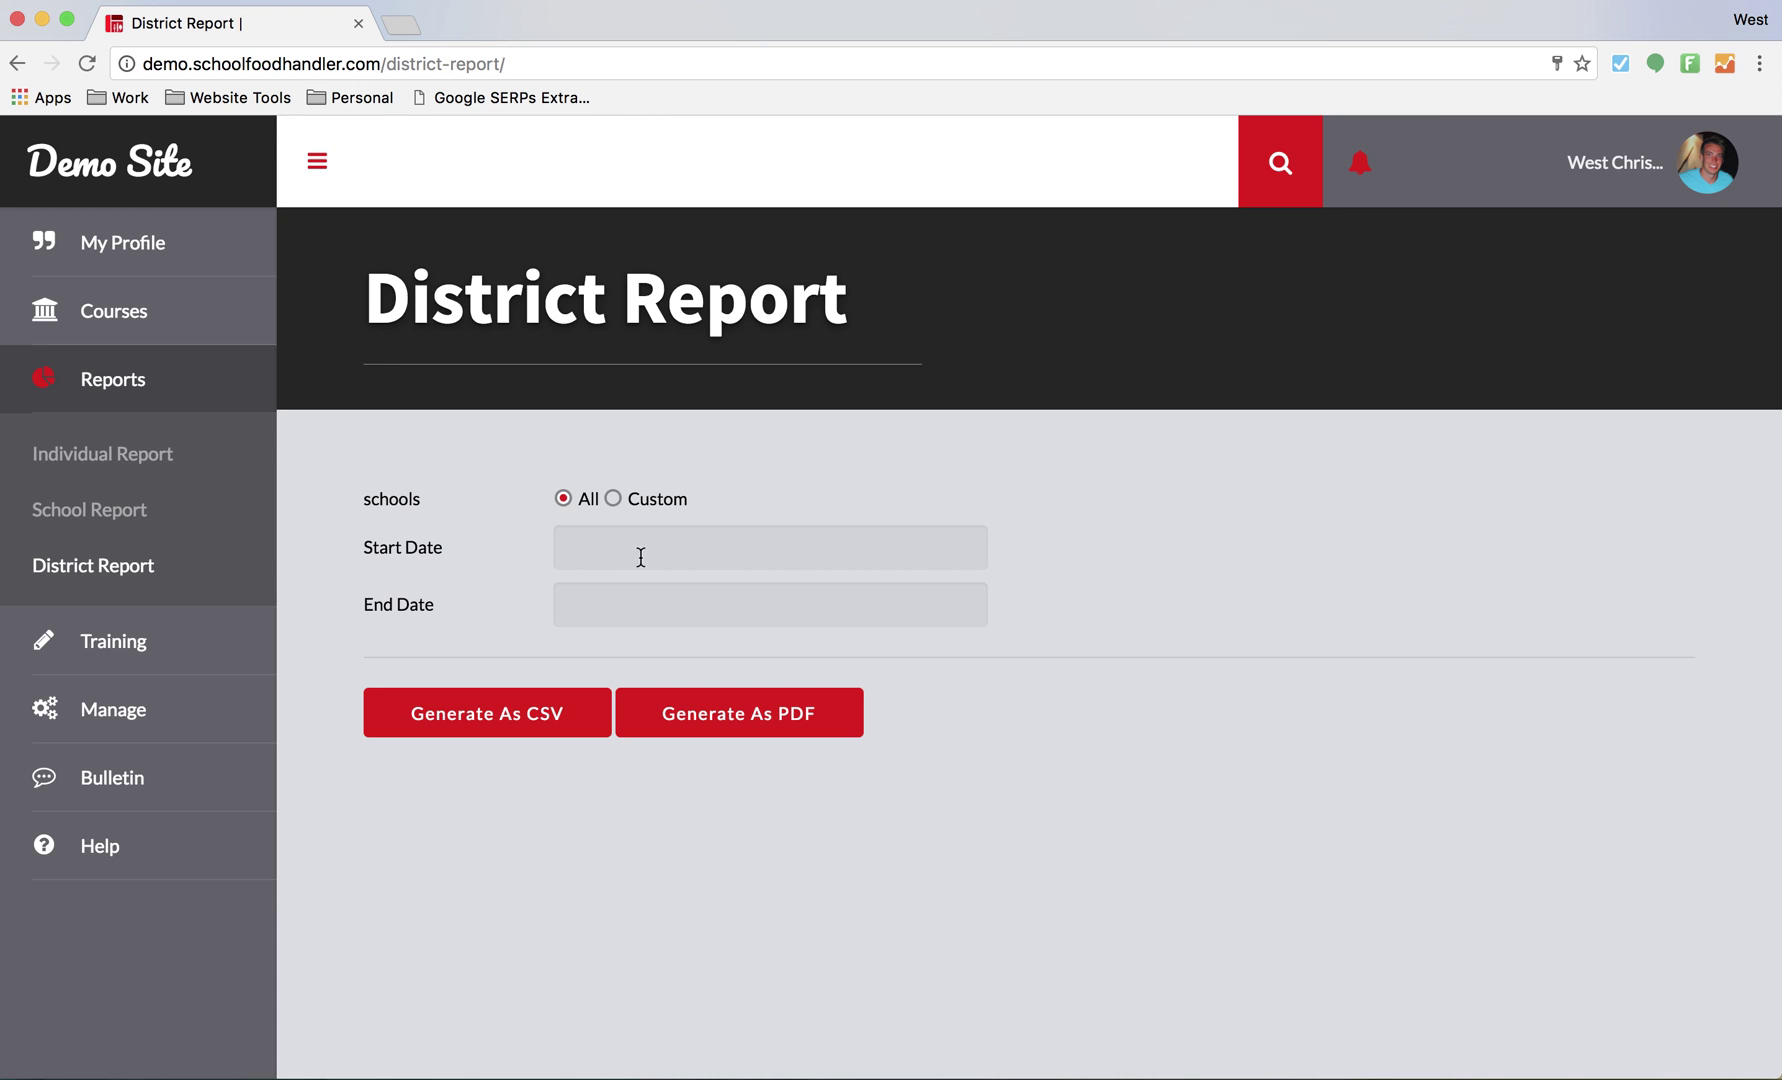
- Set the report's start and end dates both to January 26, 2017
left_click(604, 545)
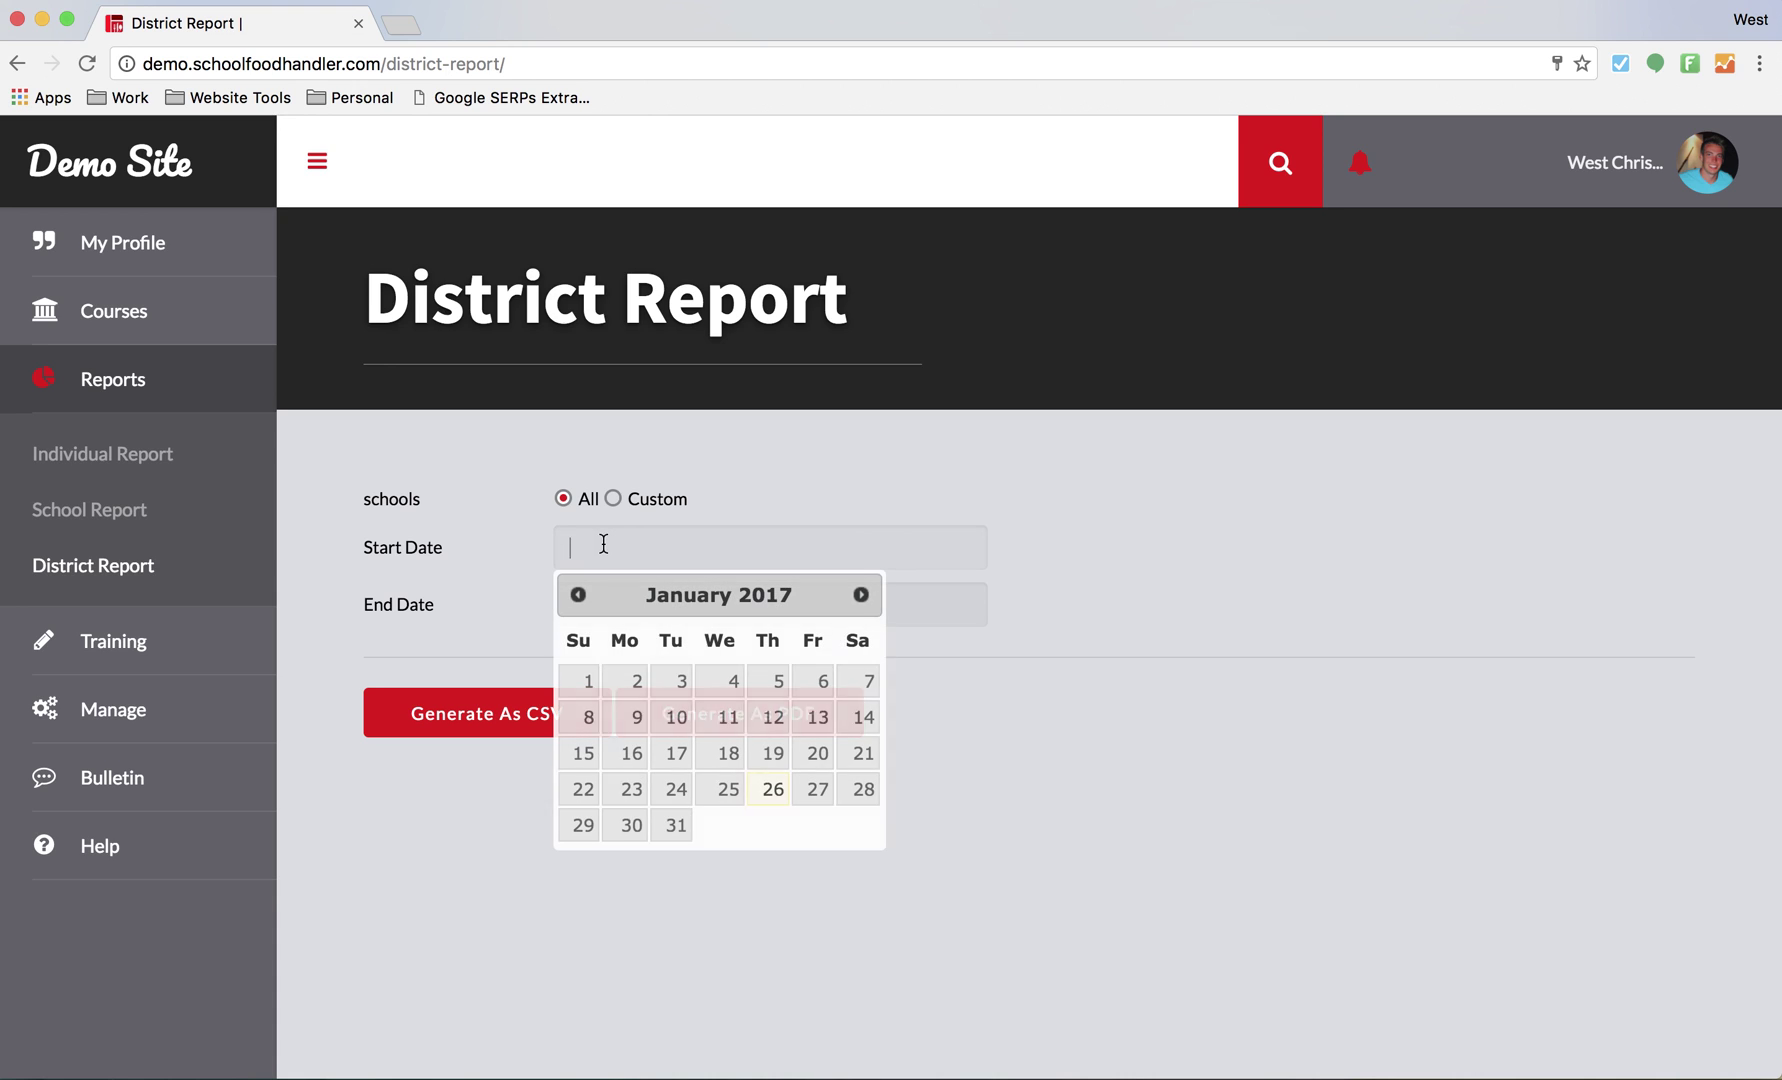
left_click(768, 790)
left_click(638, 610)
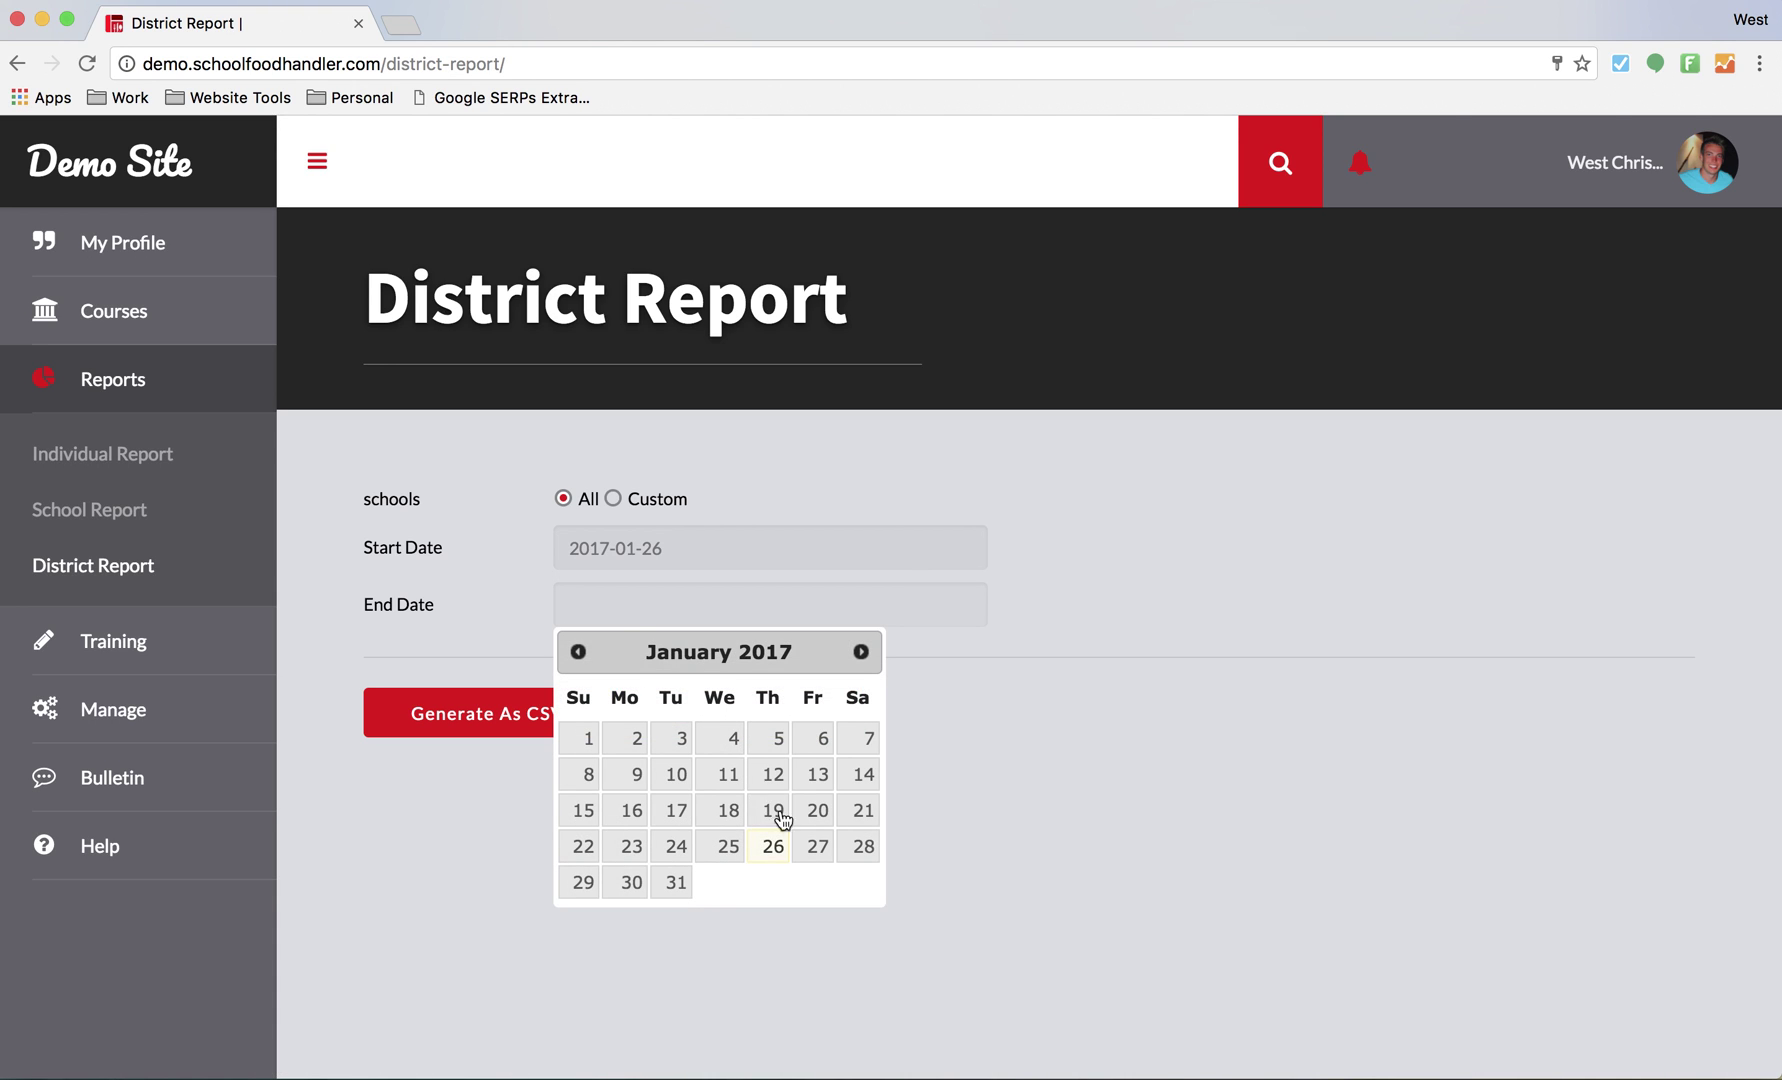
left_click(773, 848)
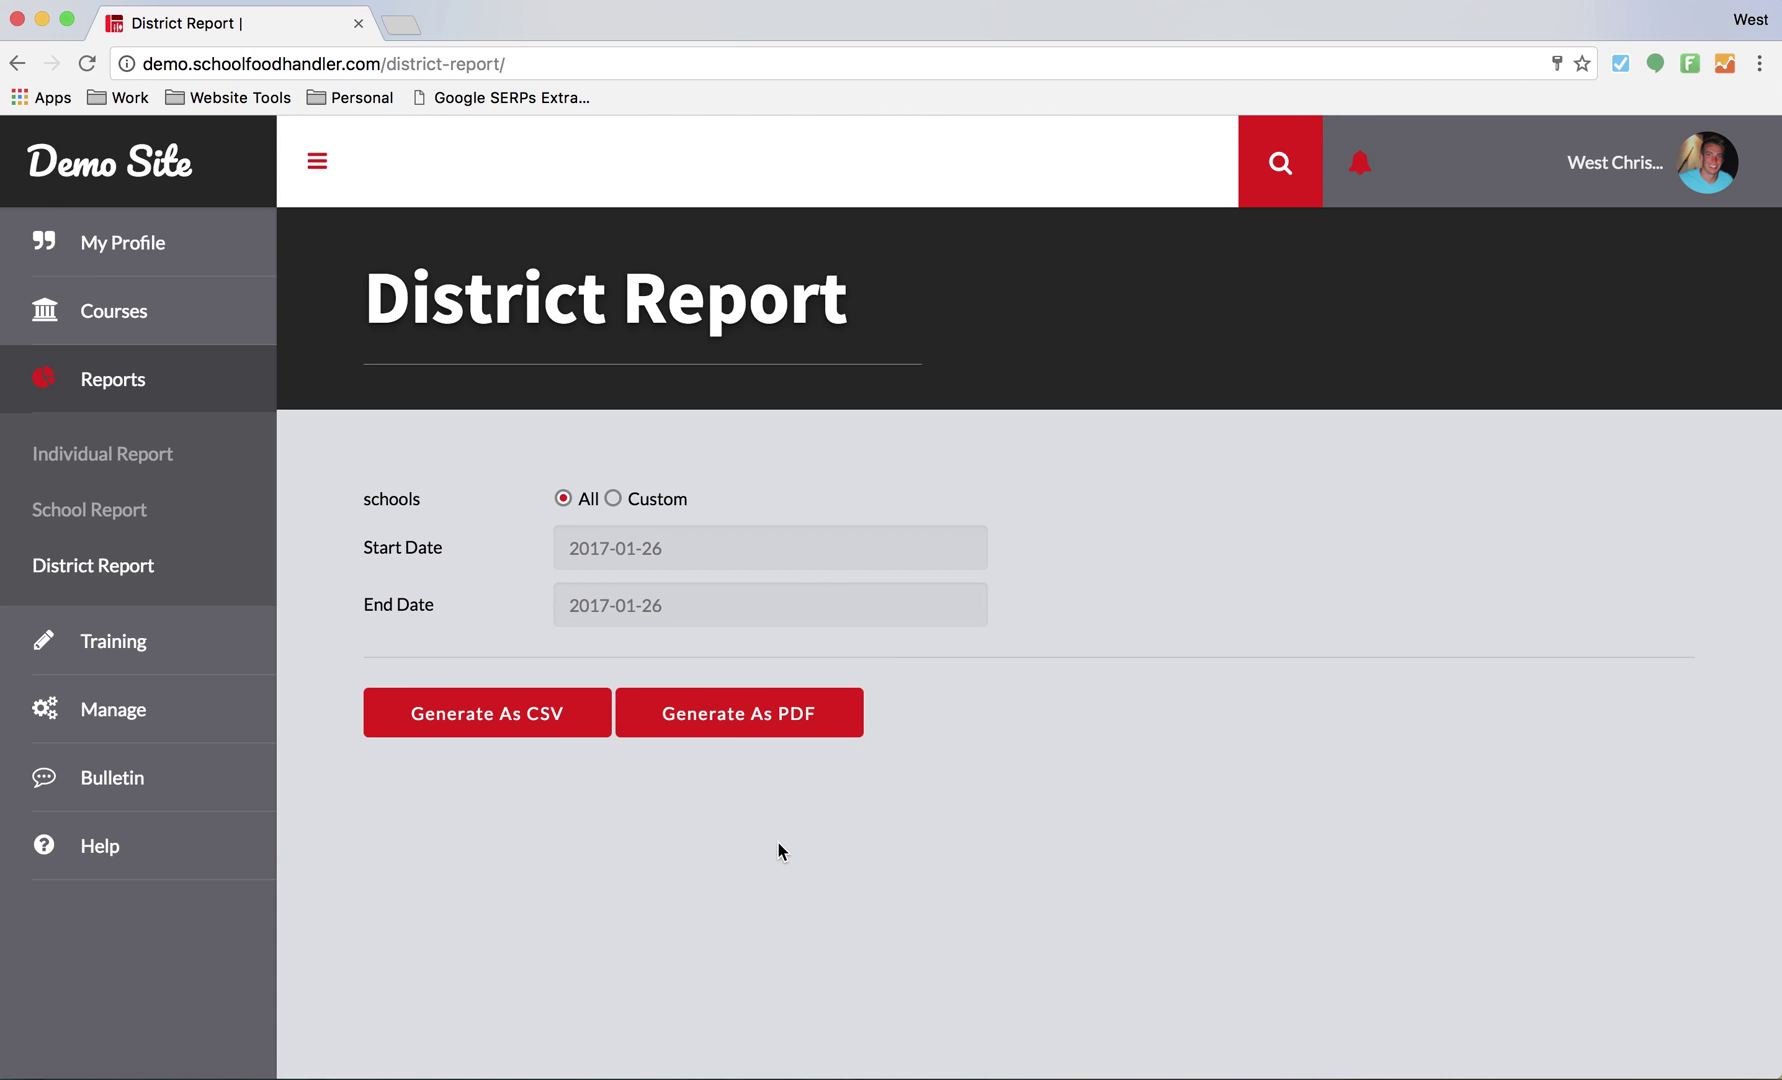
left_click(620, 552)
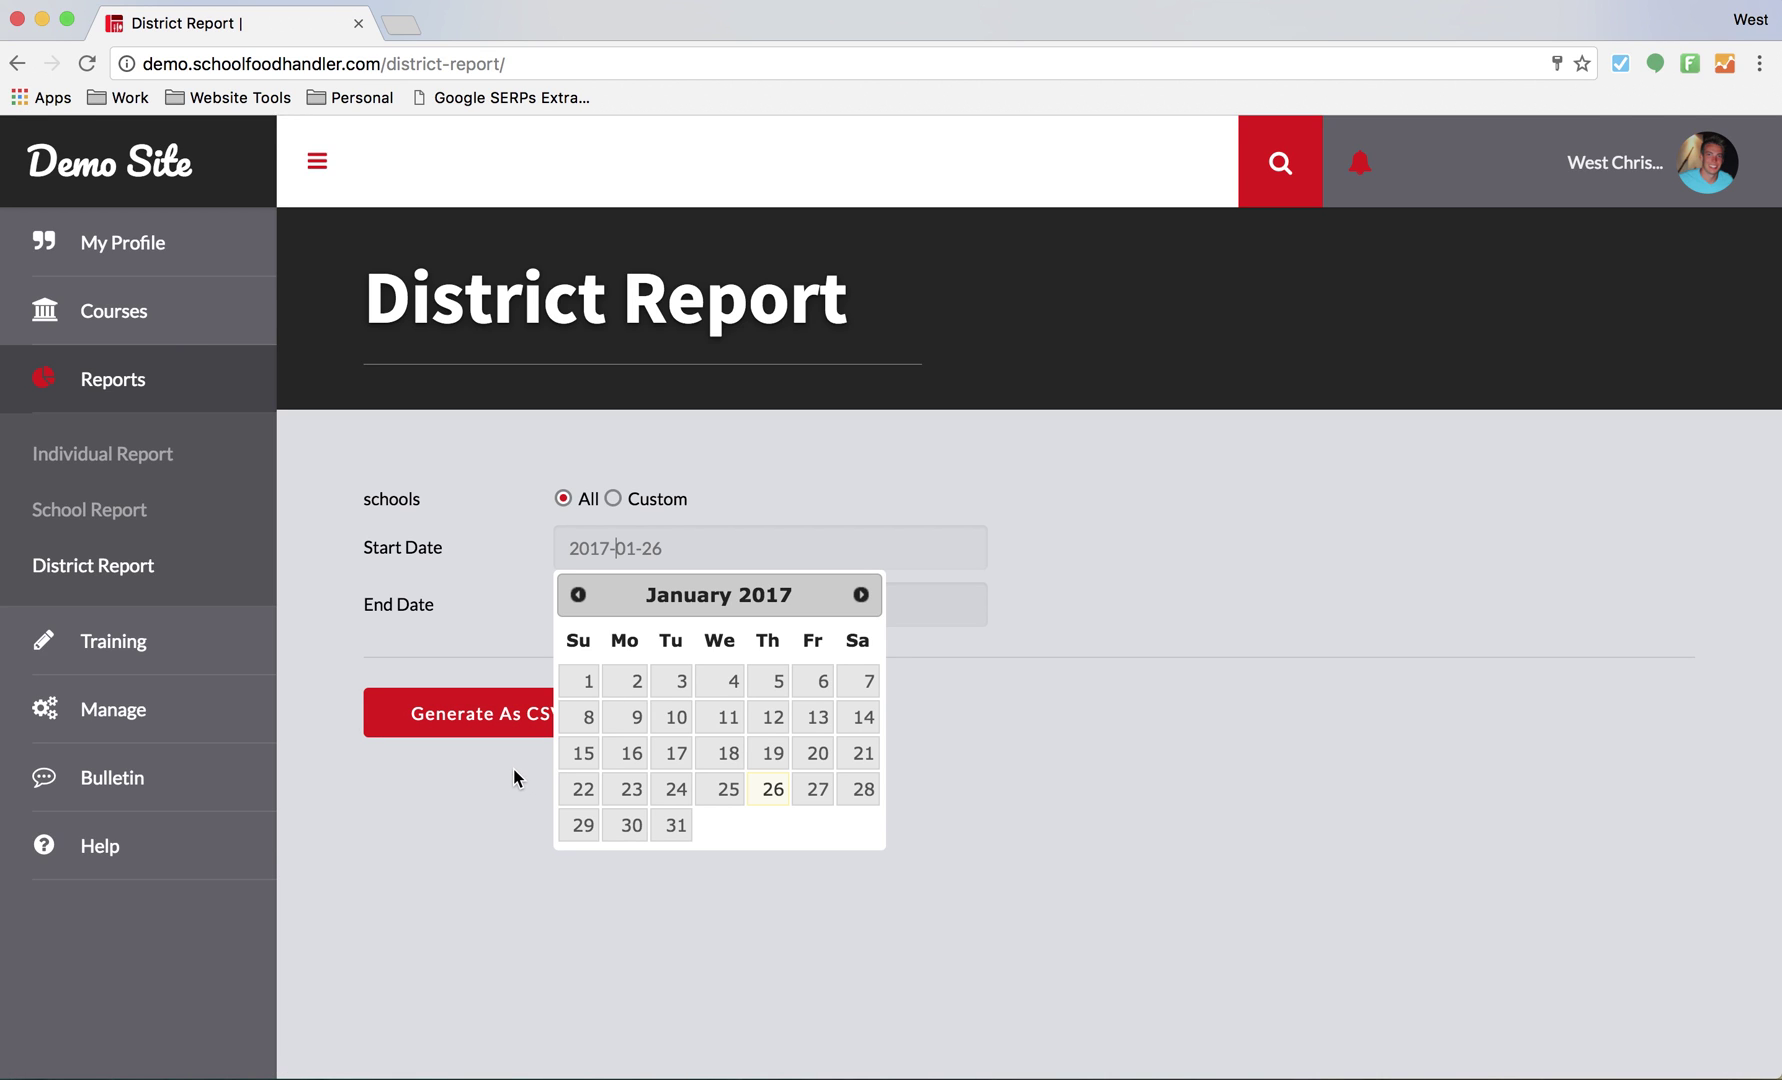
left_click(528, 608)
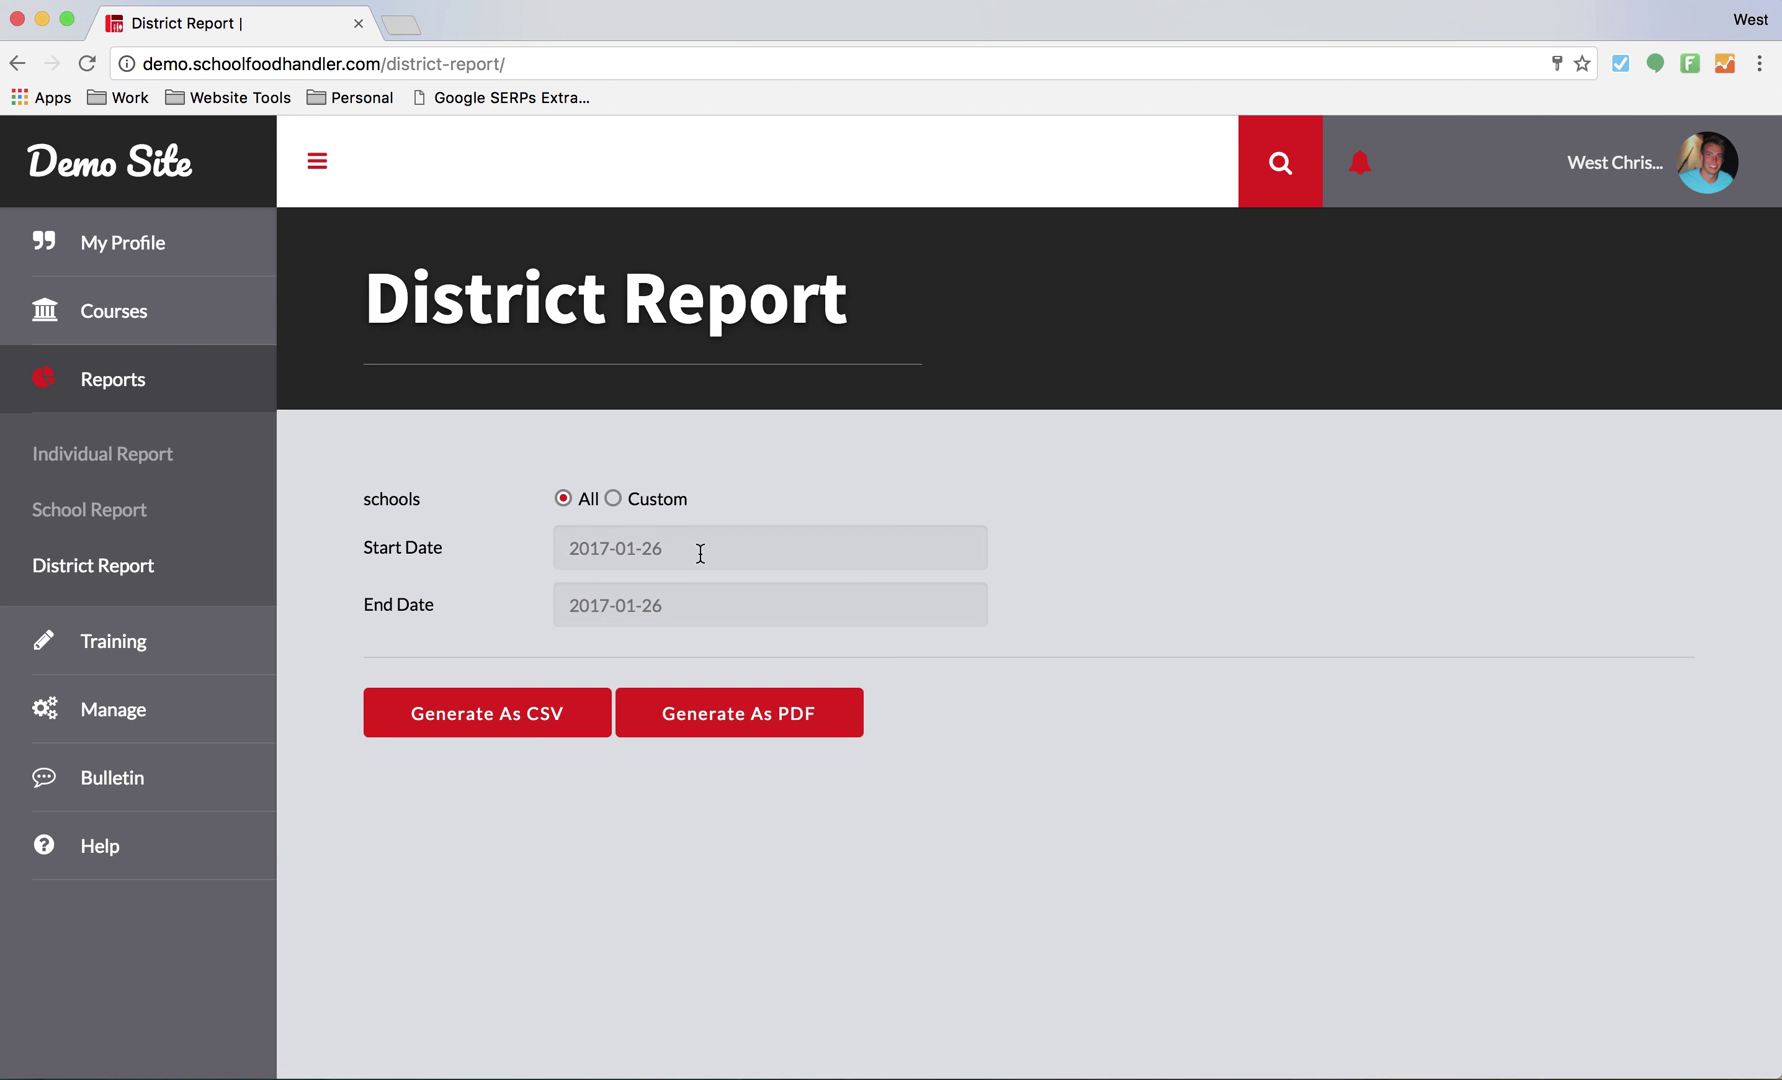
- Review the two-page PDF Training Report, then regenerate it as CSV, downloading demo-site_Report (1).xlsx
left_click(712, 716)
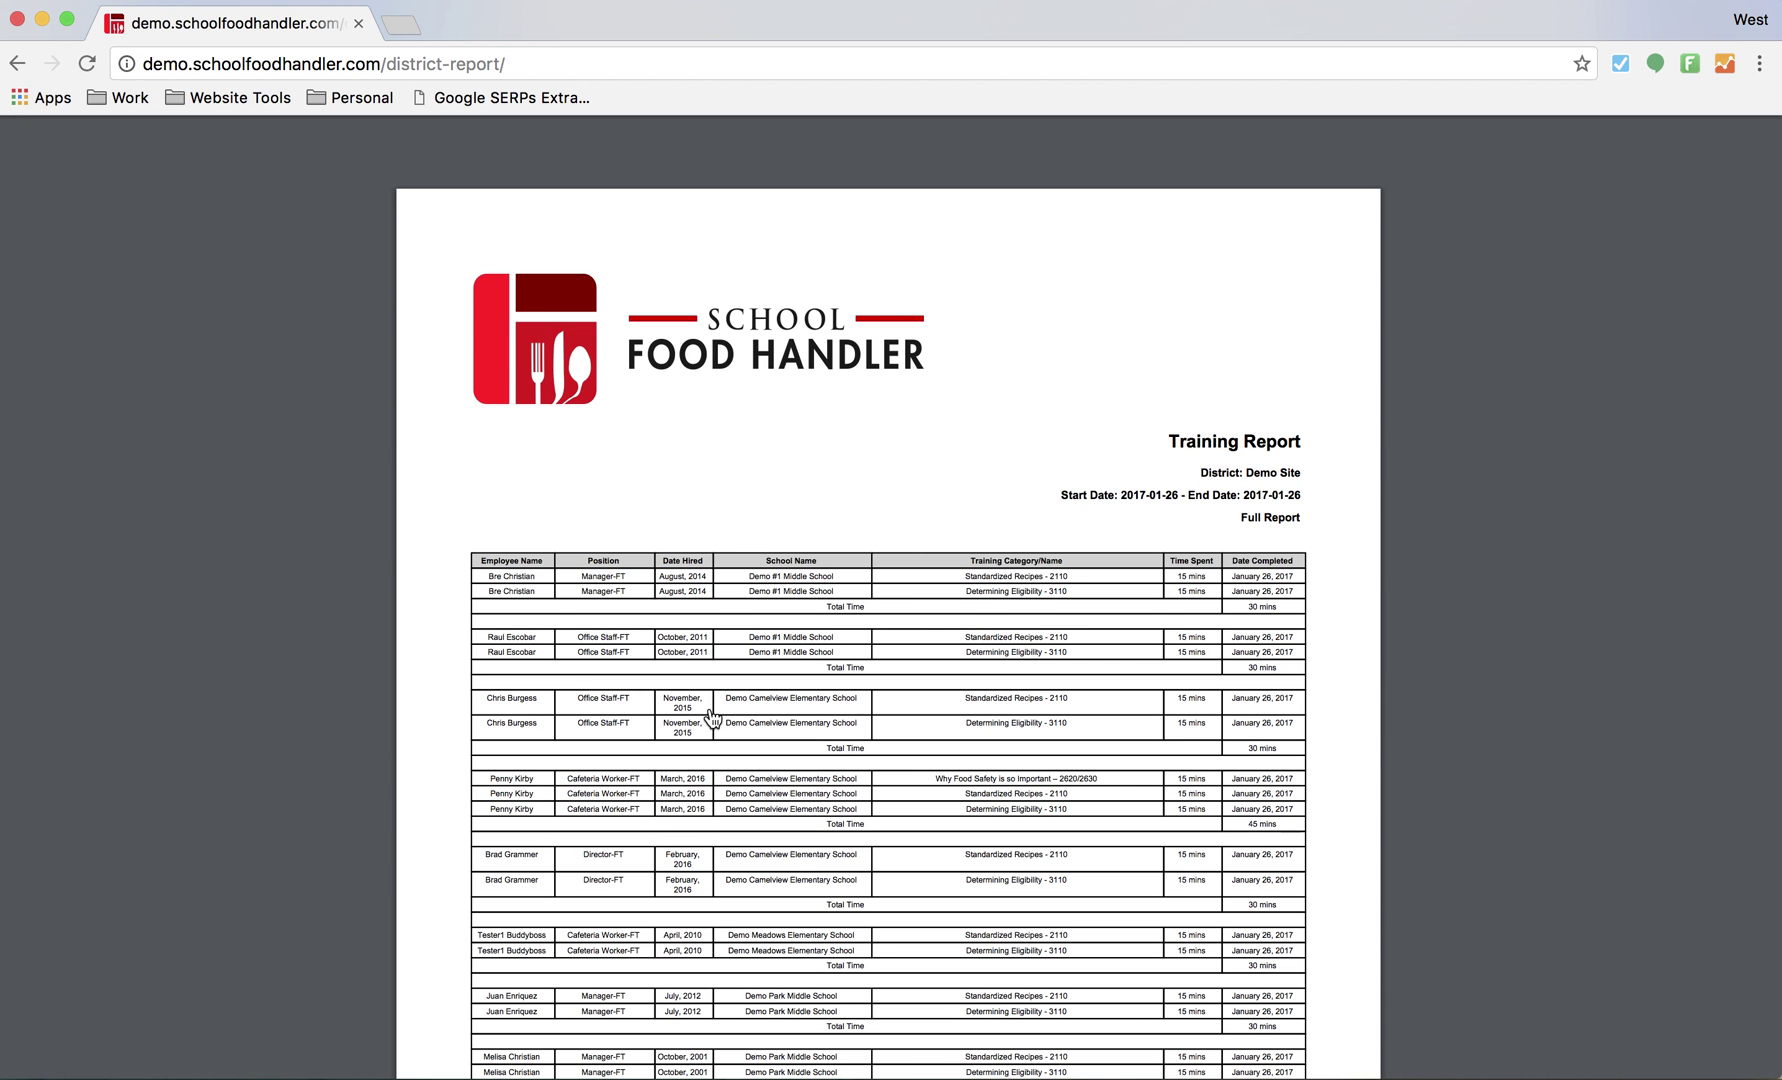
scroll(712, 716, "down", 2)
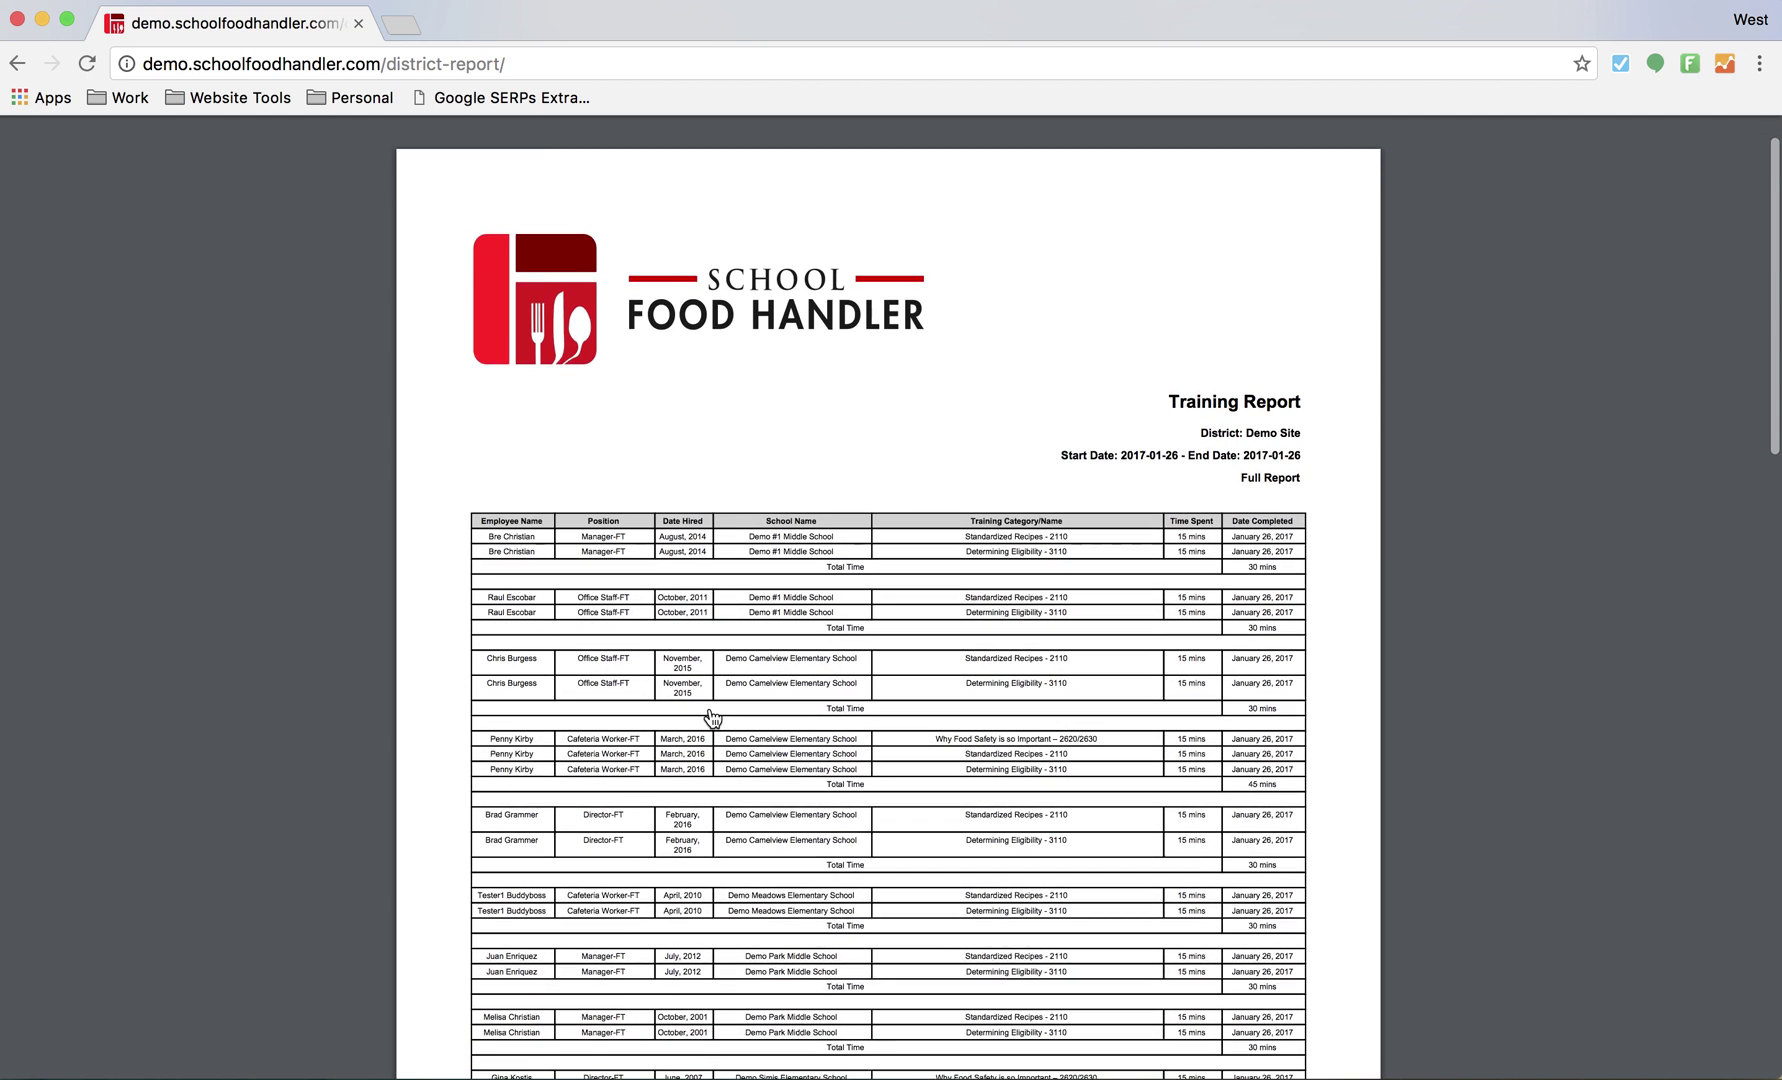
scroll(712, 716, "down", 5)
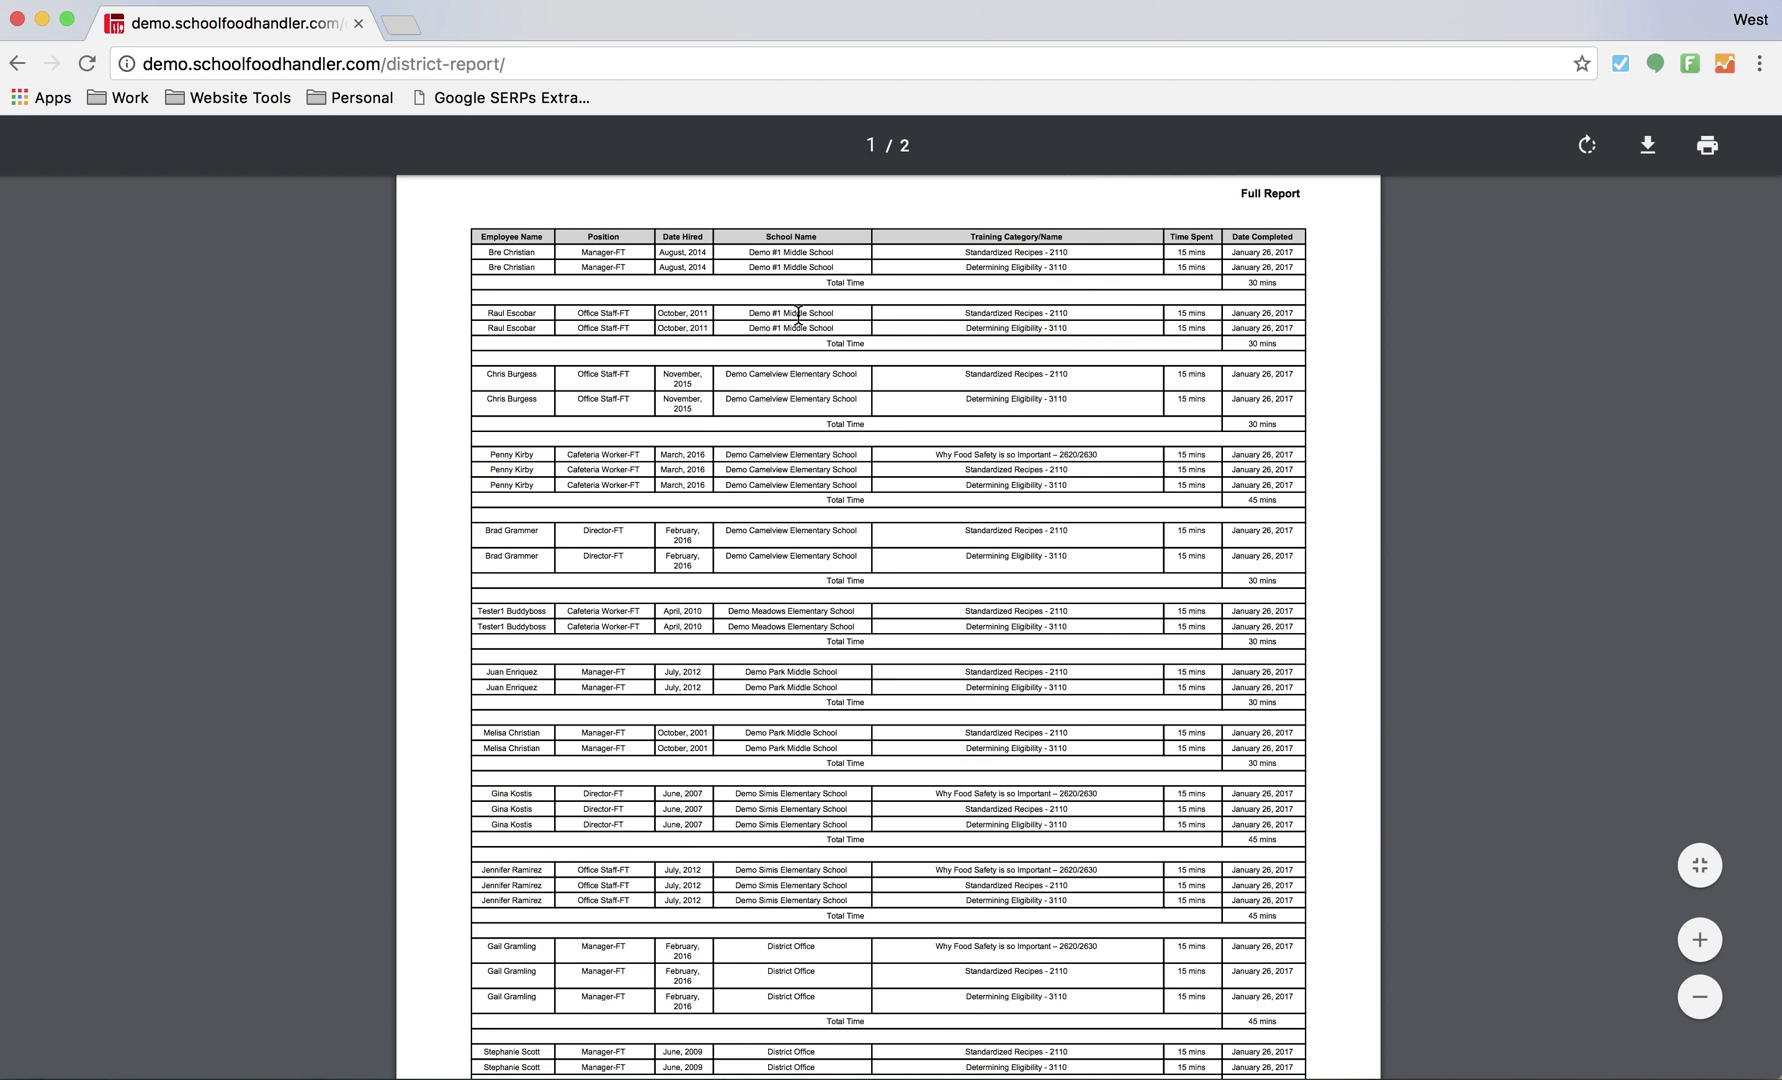
scroll(798, 314, "down", 3)
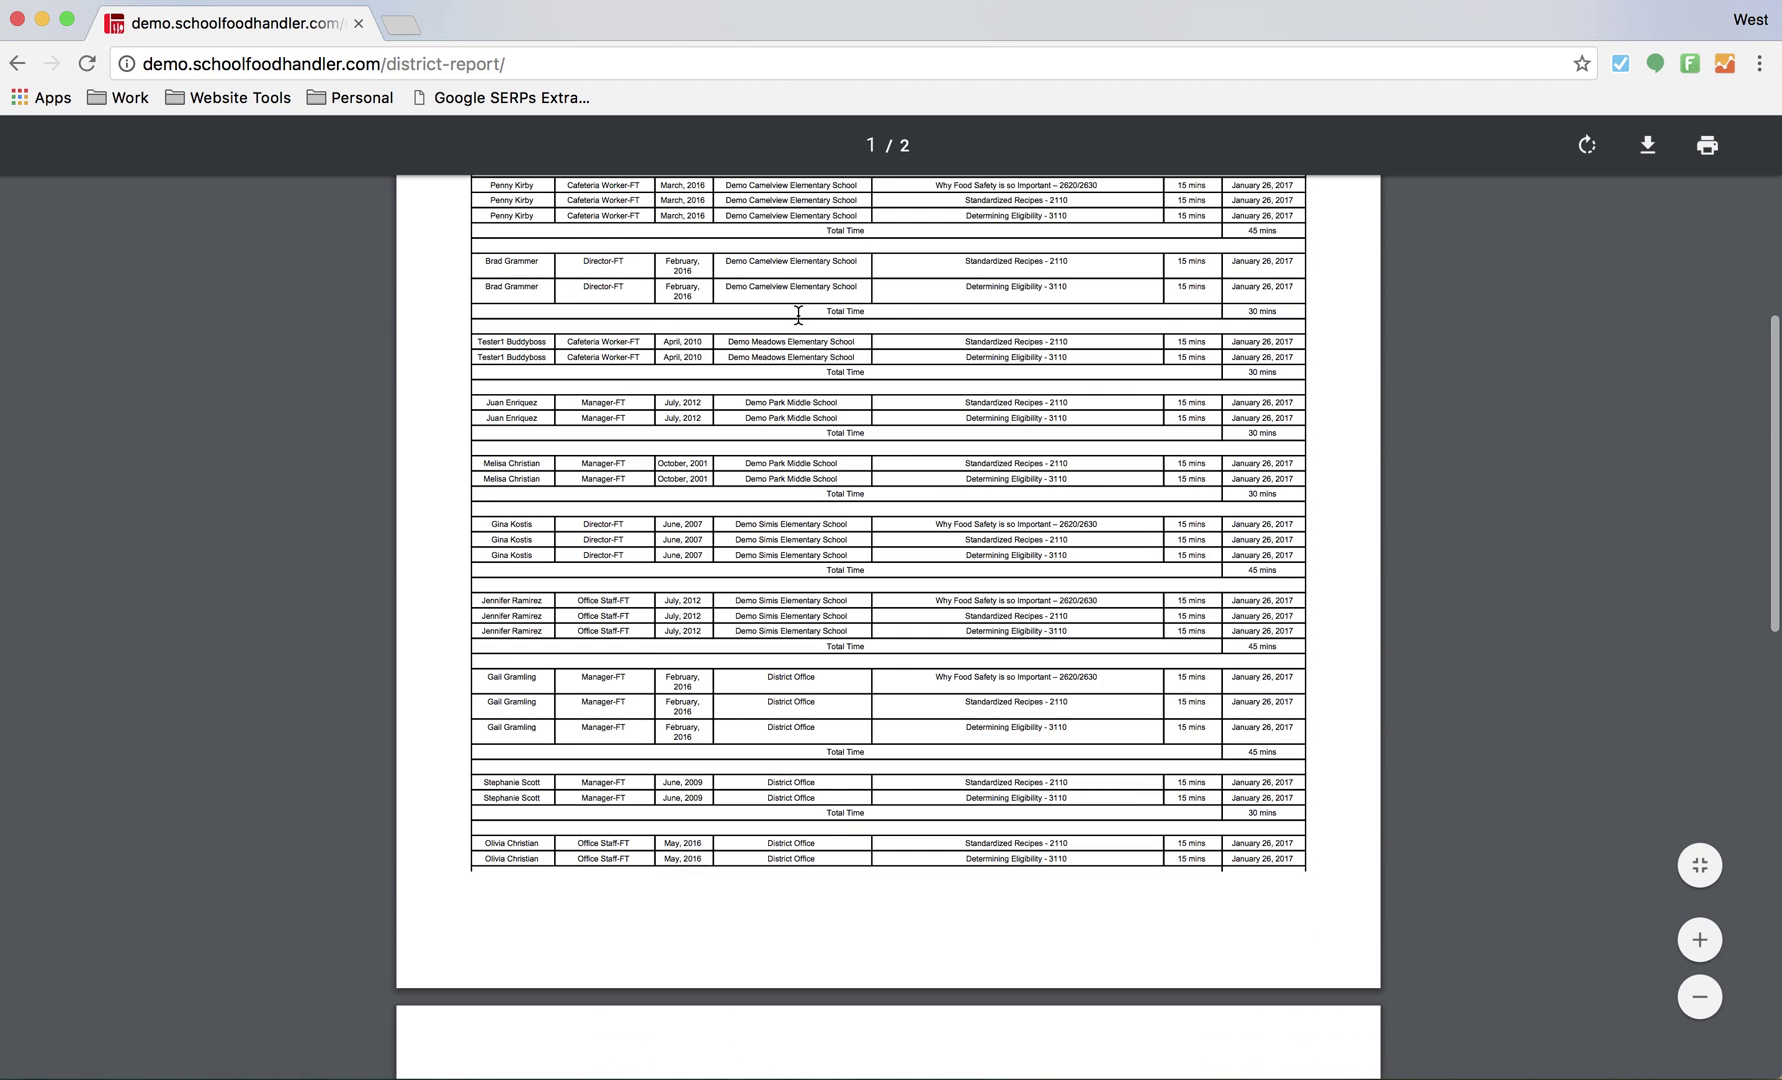
scroll(798, 314, "down", 6)
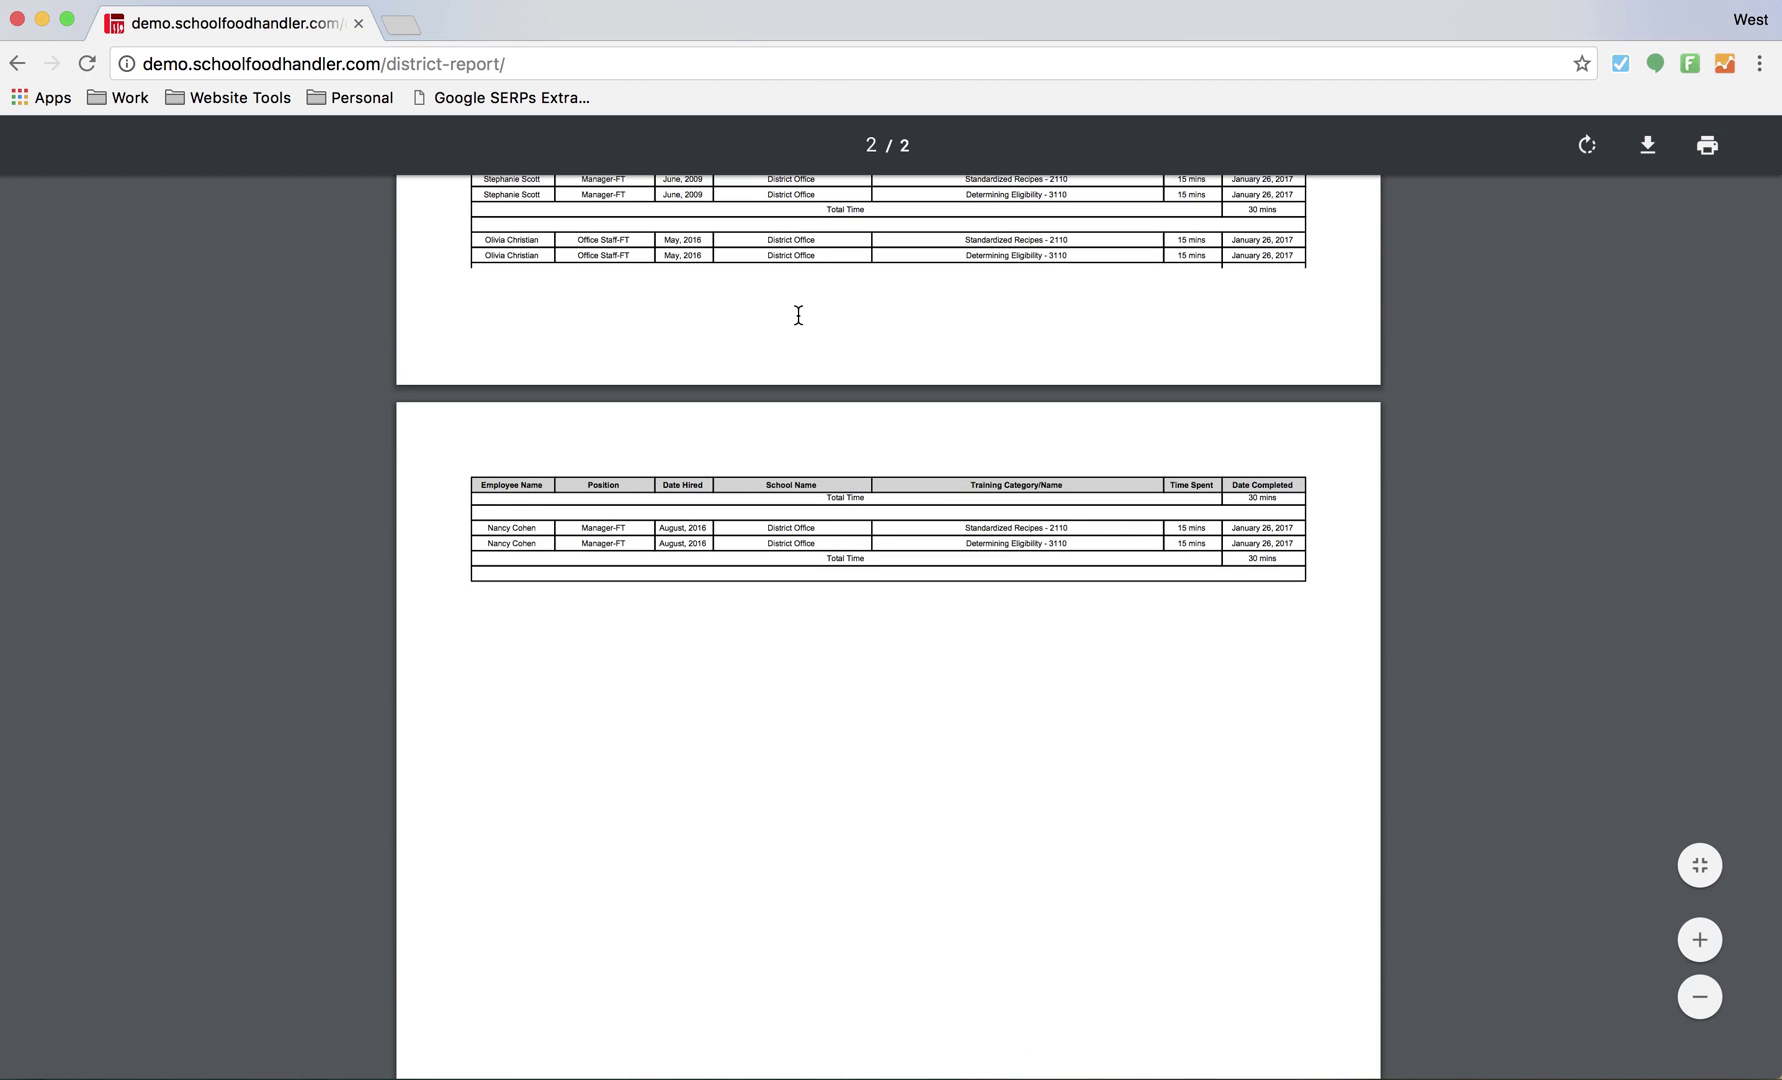
scroll(798, 314, "up", 11)
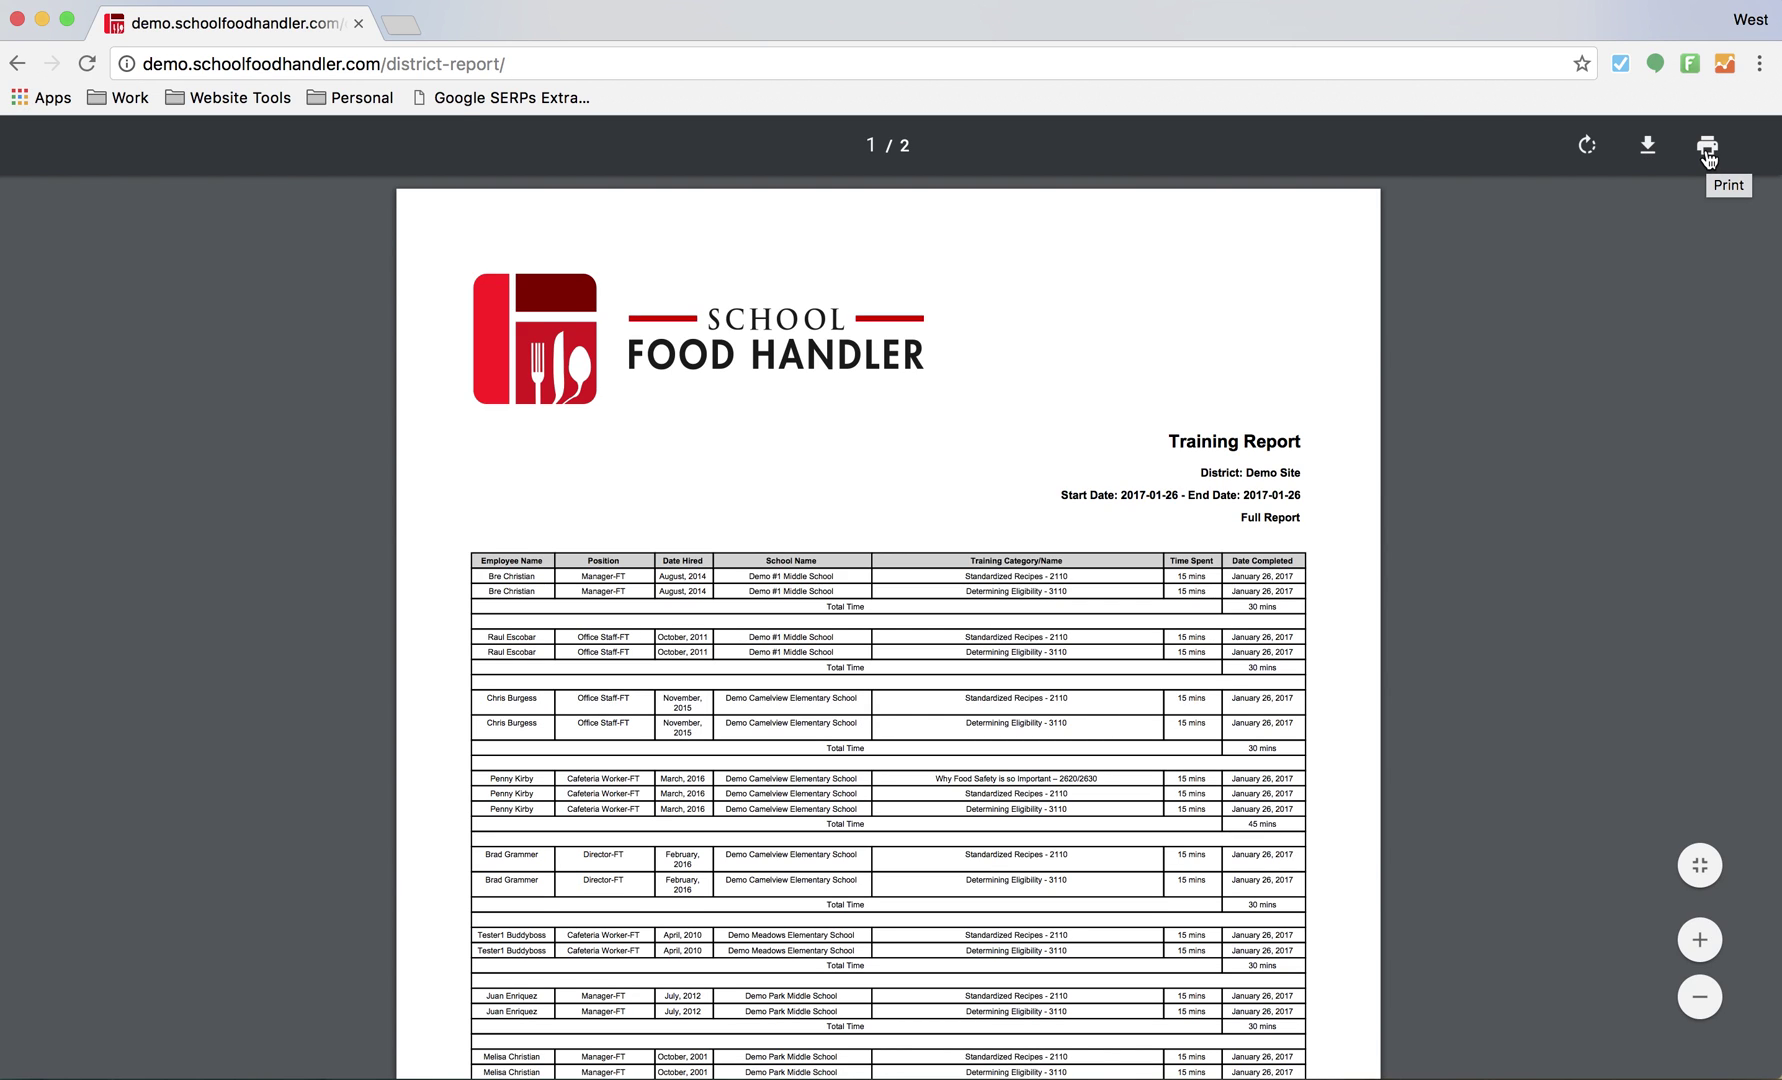
left_click(17, 64)
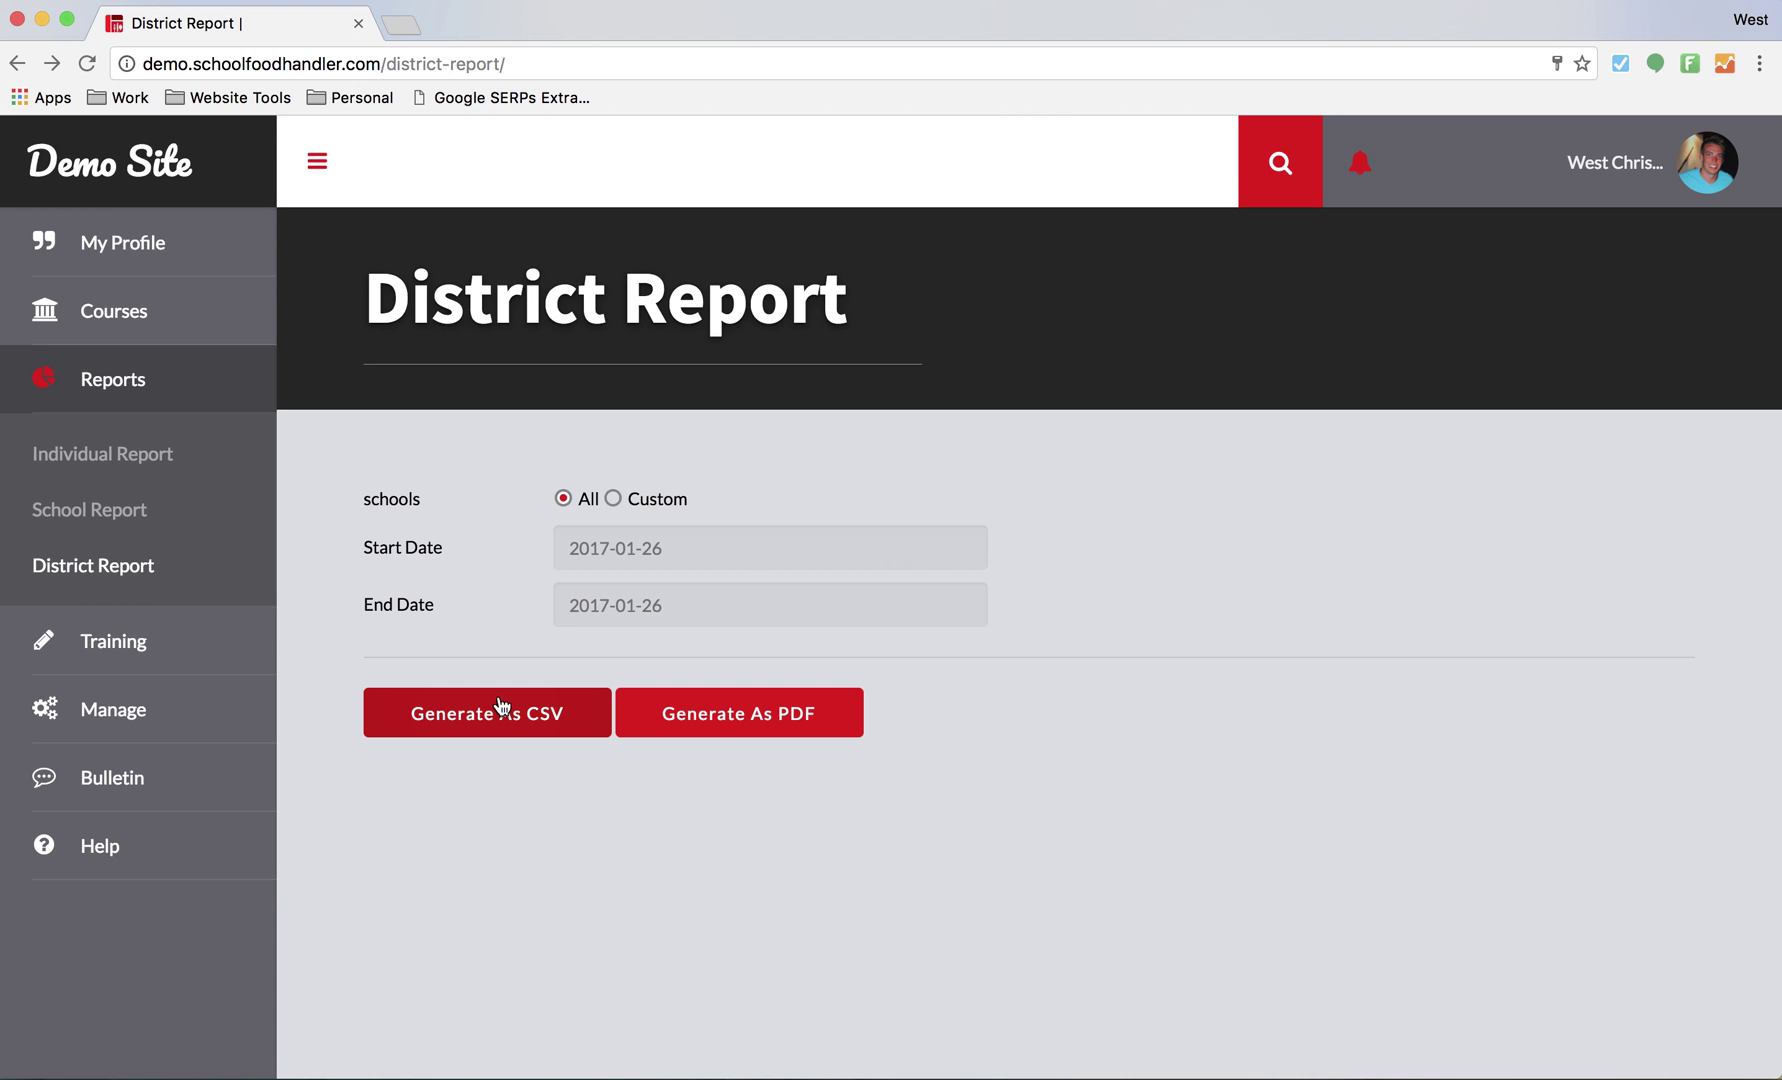
left_click(500, 710)
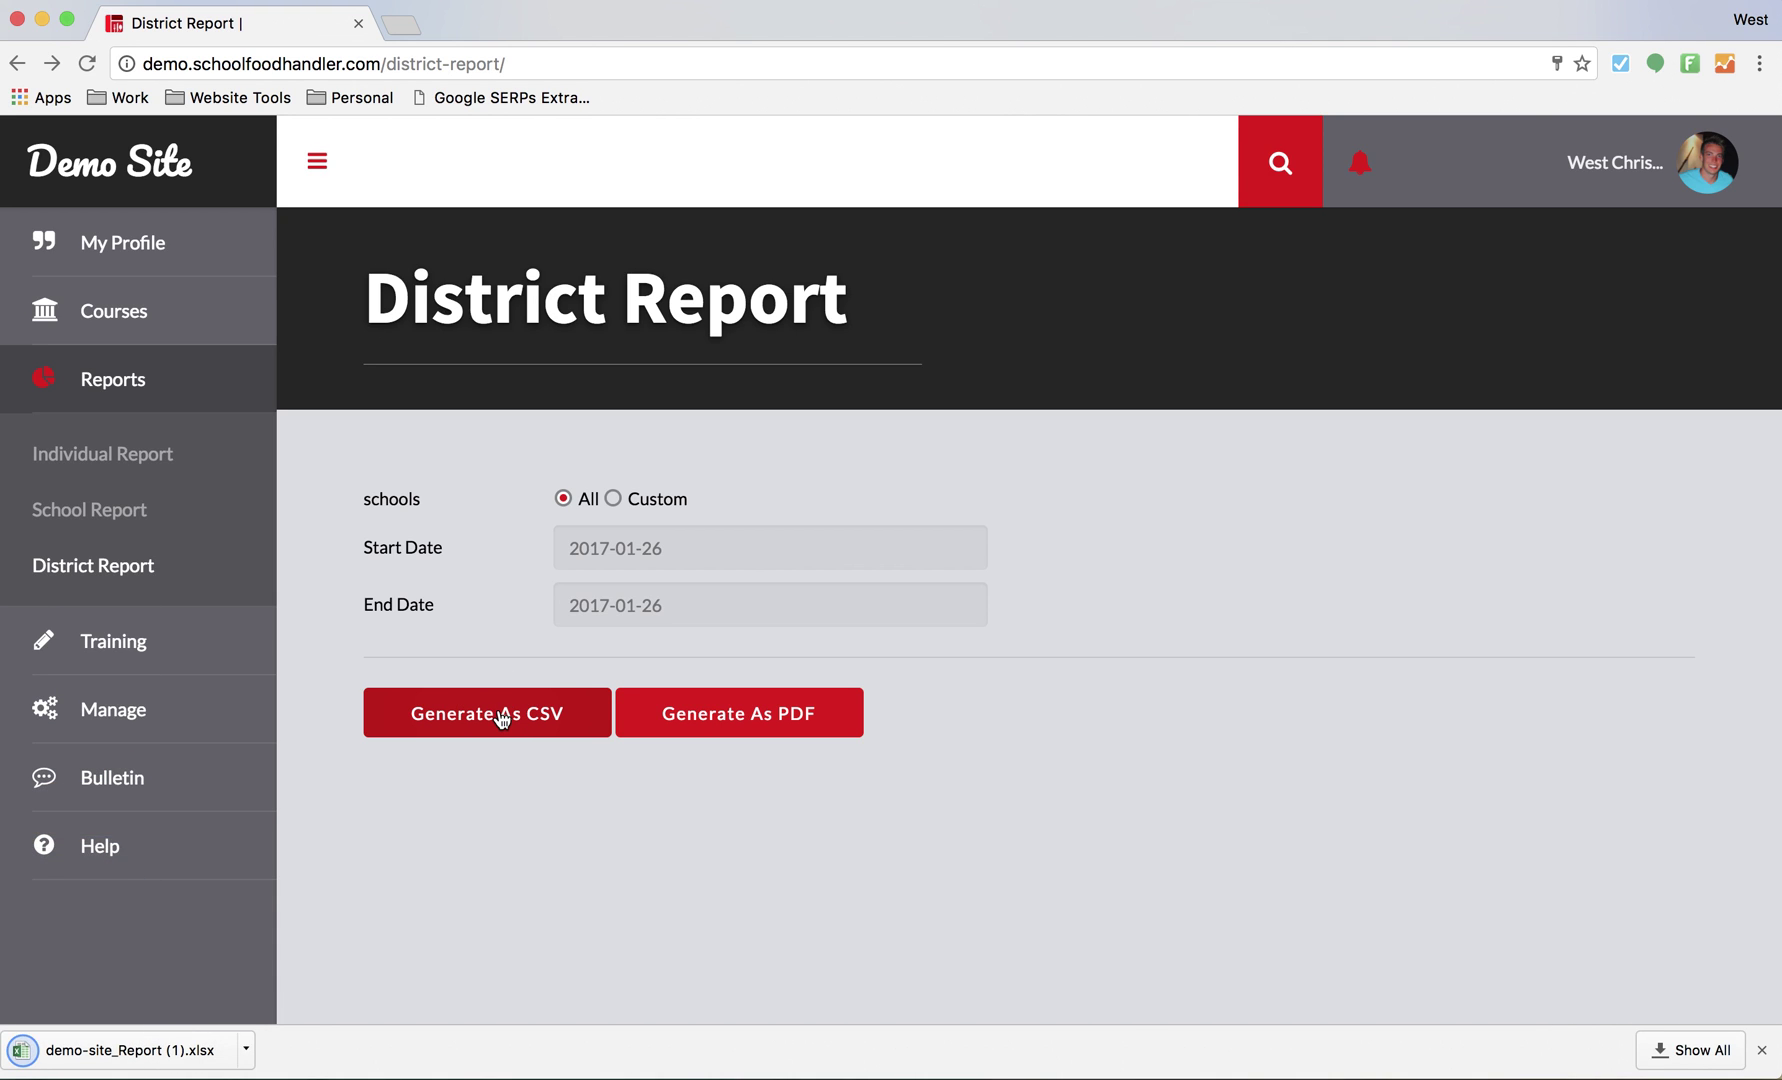
- Open demo-site_Report (1).xlsx from the Chrome download bar in Excel
left_click(135, 1050)
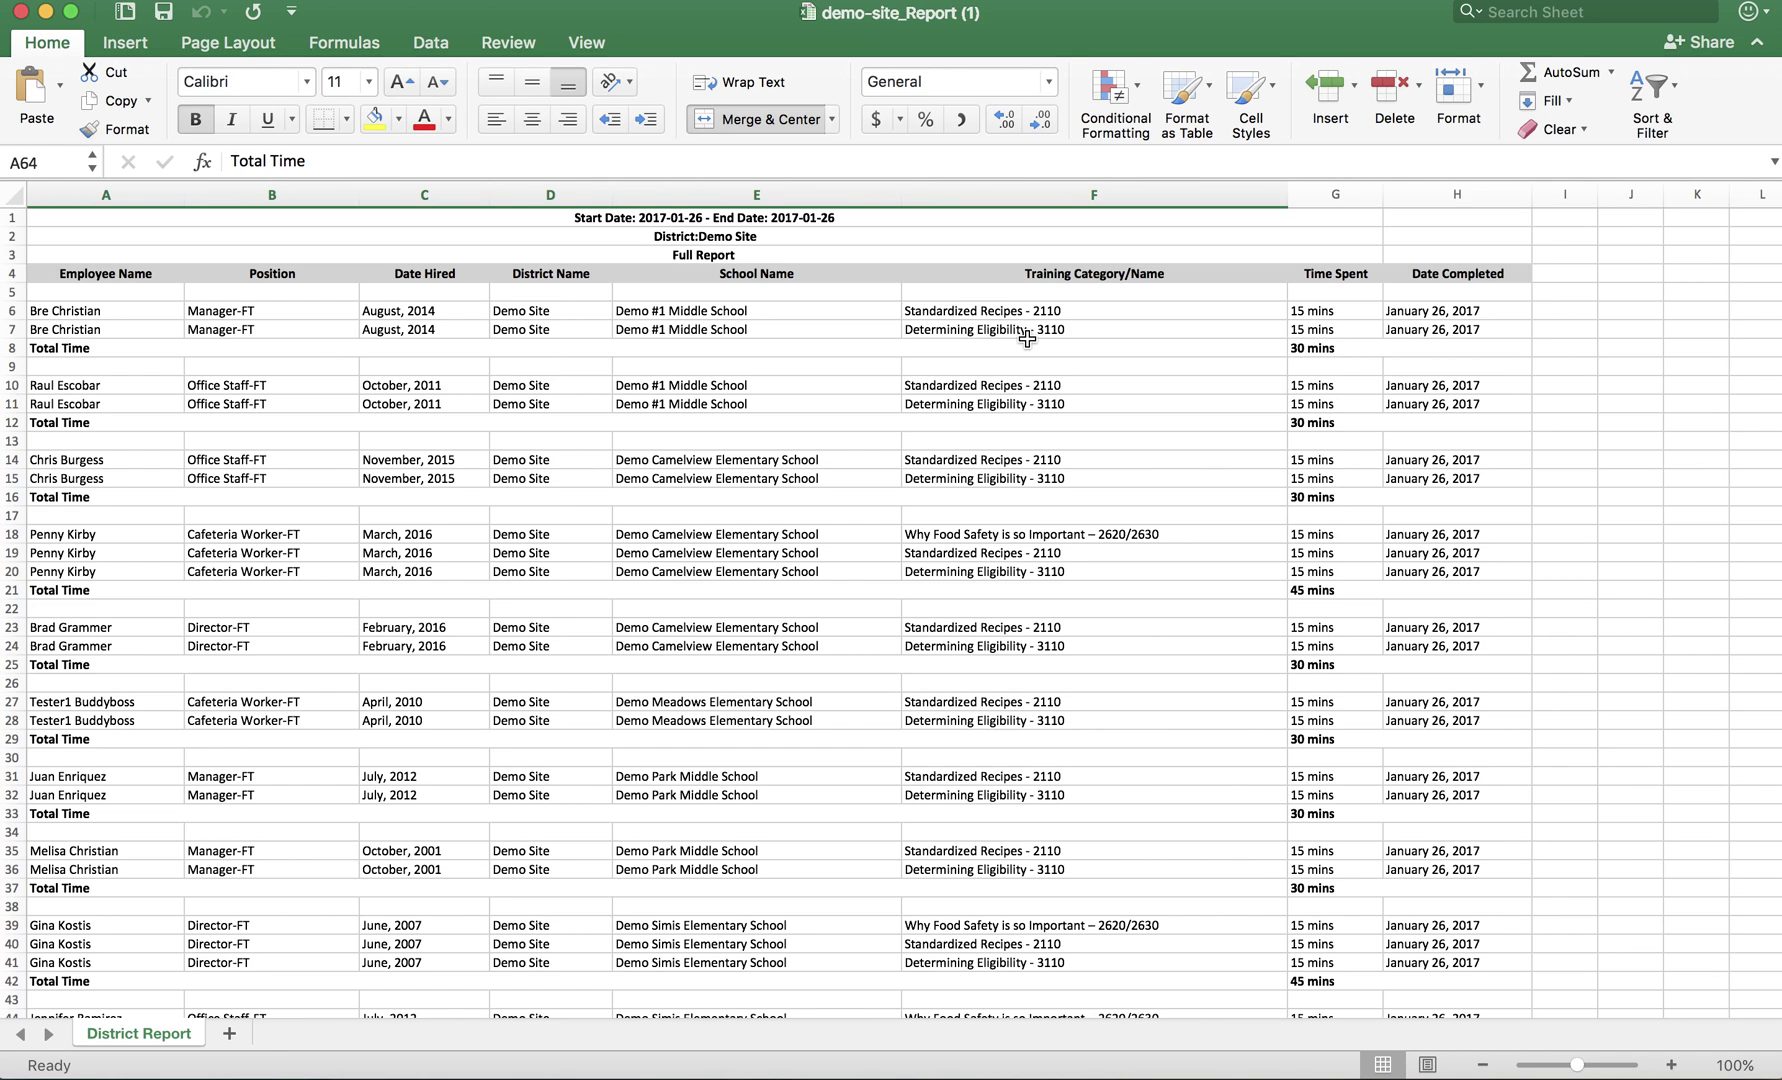
- Inspect the training names in F7, F15, F18, F19 and the 45 mins total in G21
left_click(992, 330)
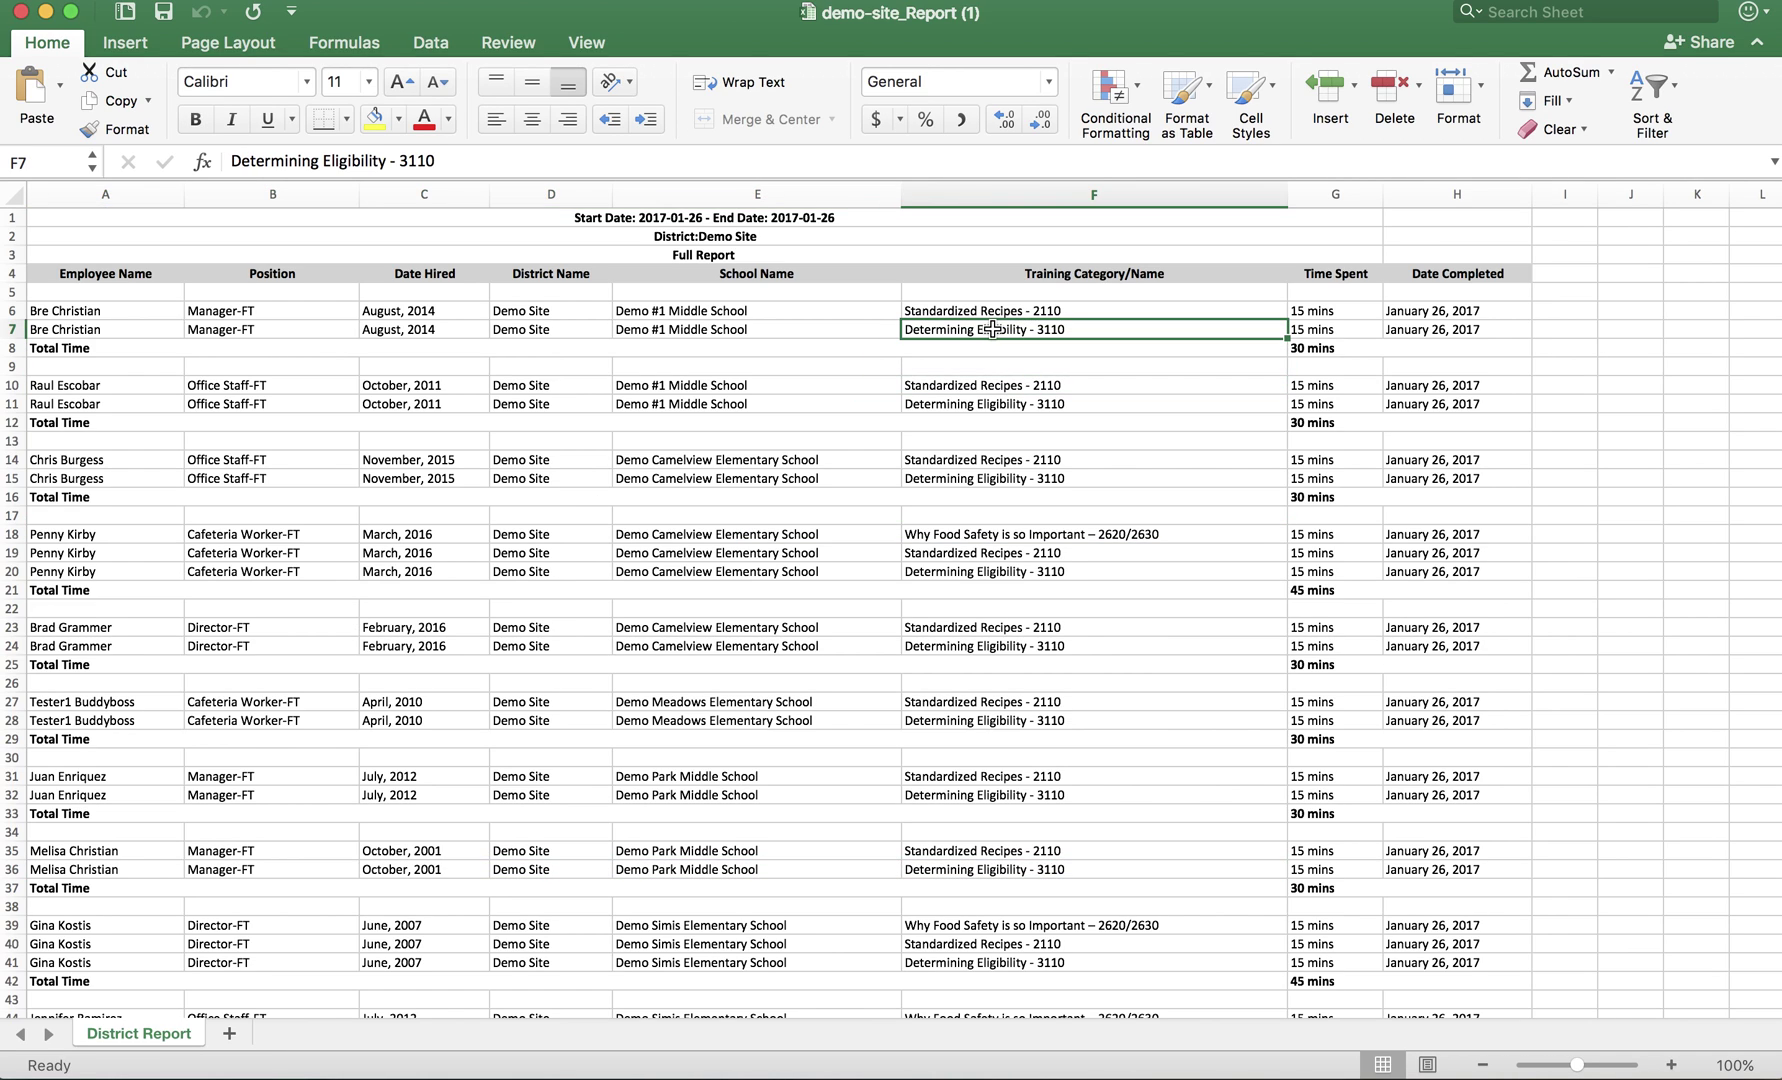
left_click(992, 404)
left_click(993, 497)
left_click(993, 479)
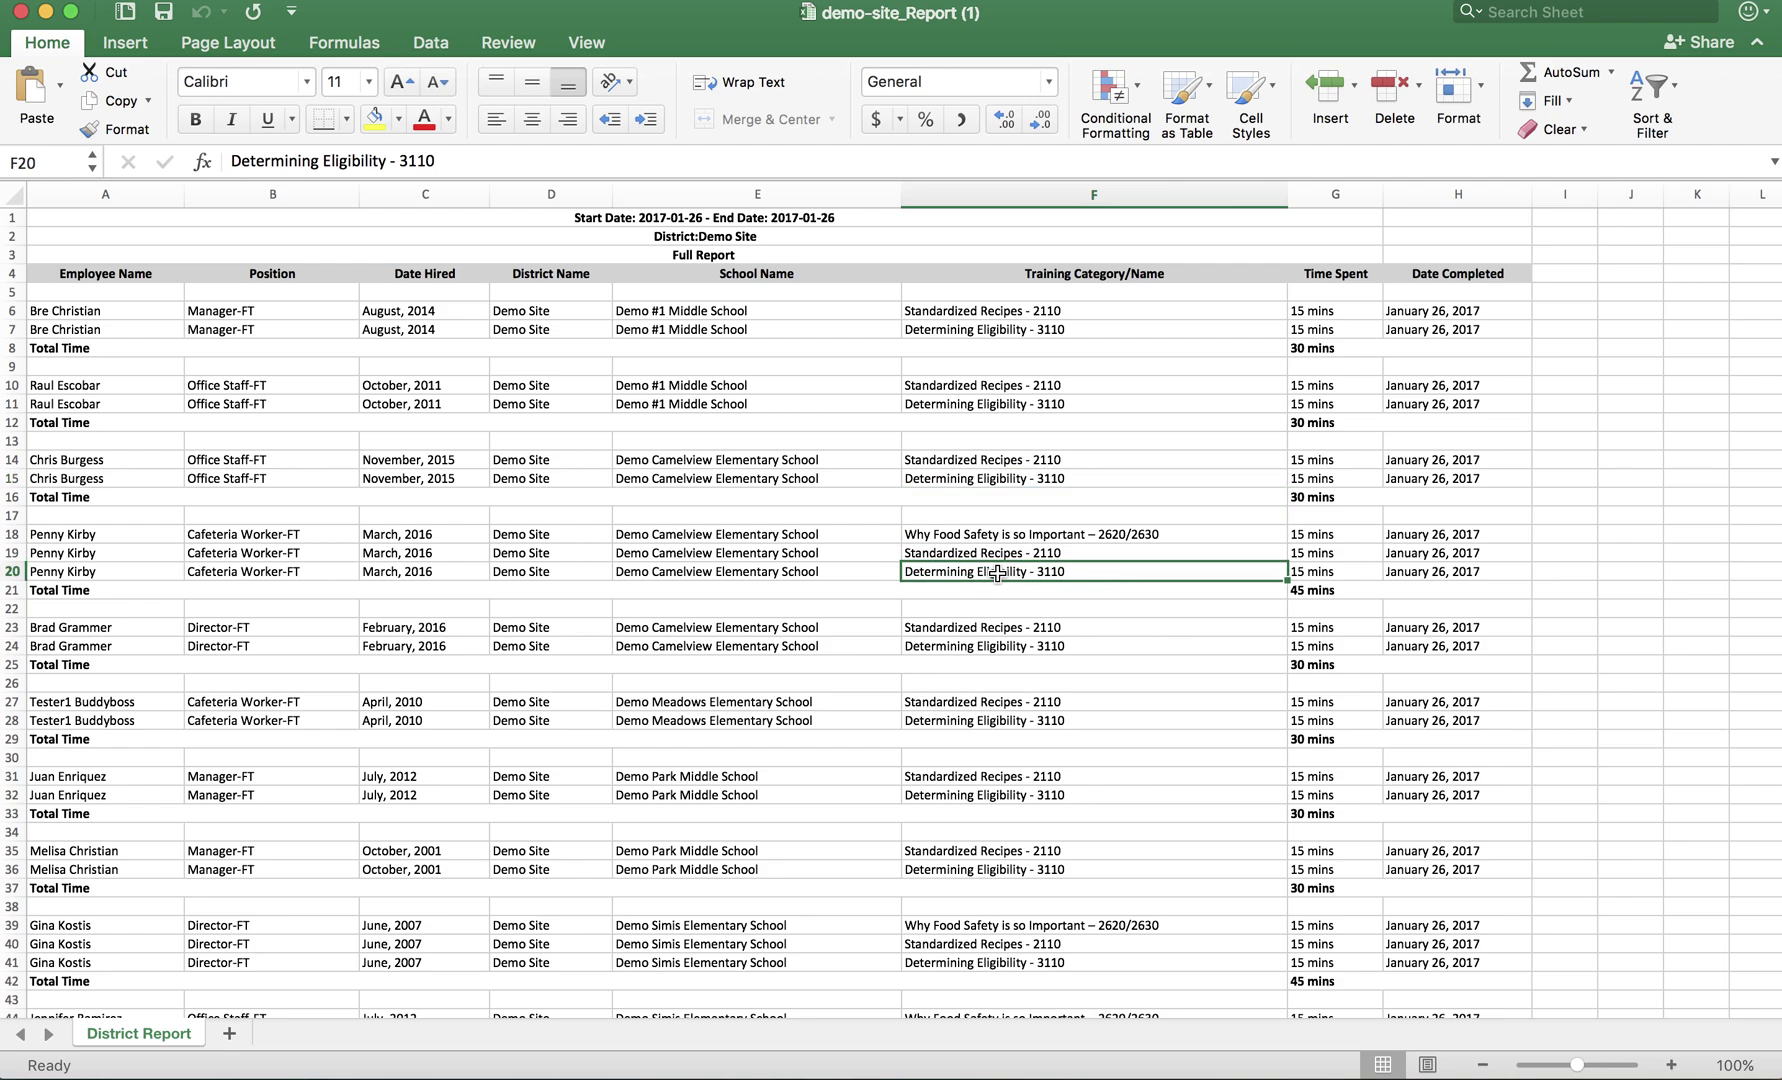
left_click(993, 554)
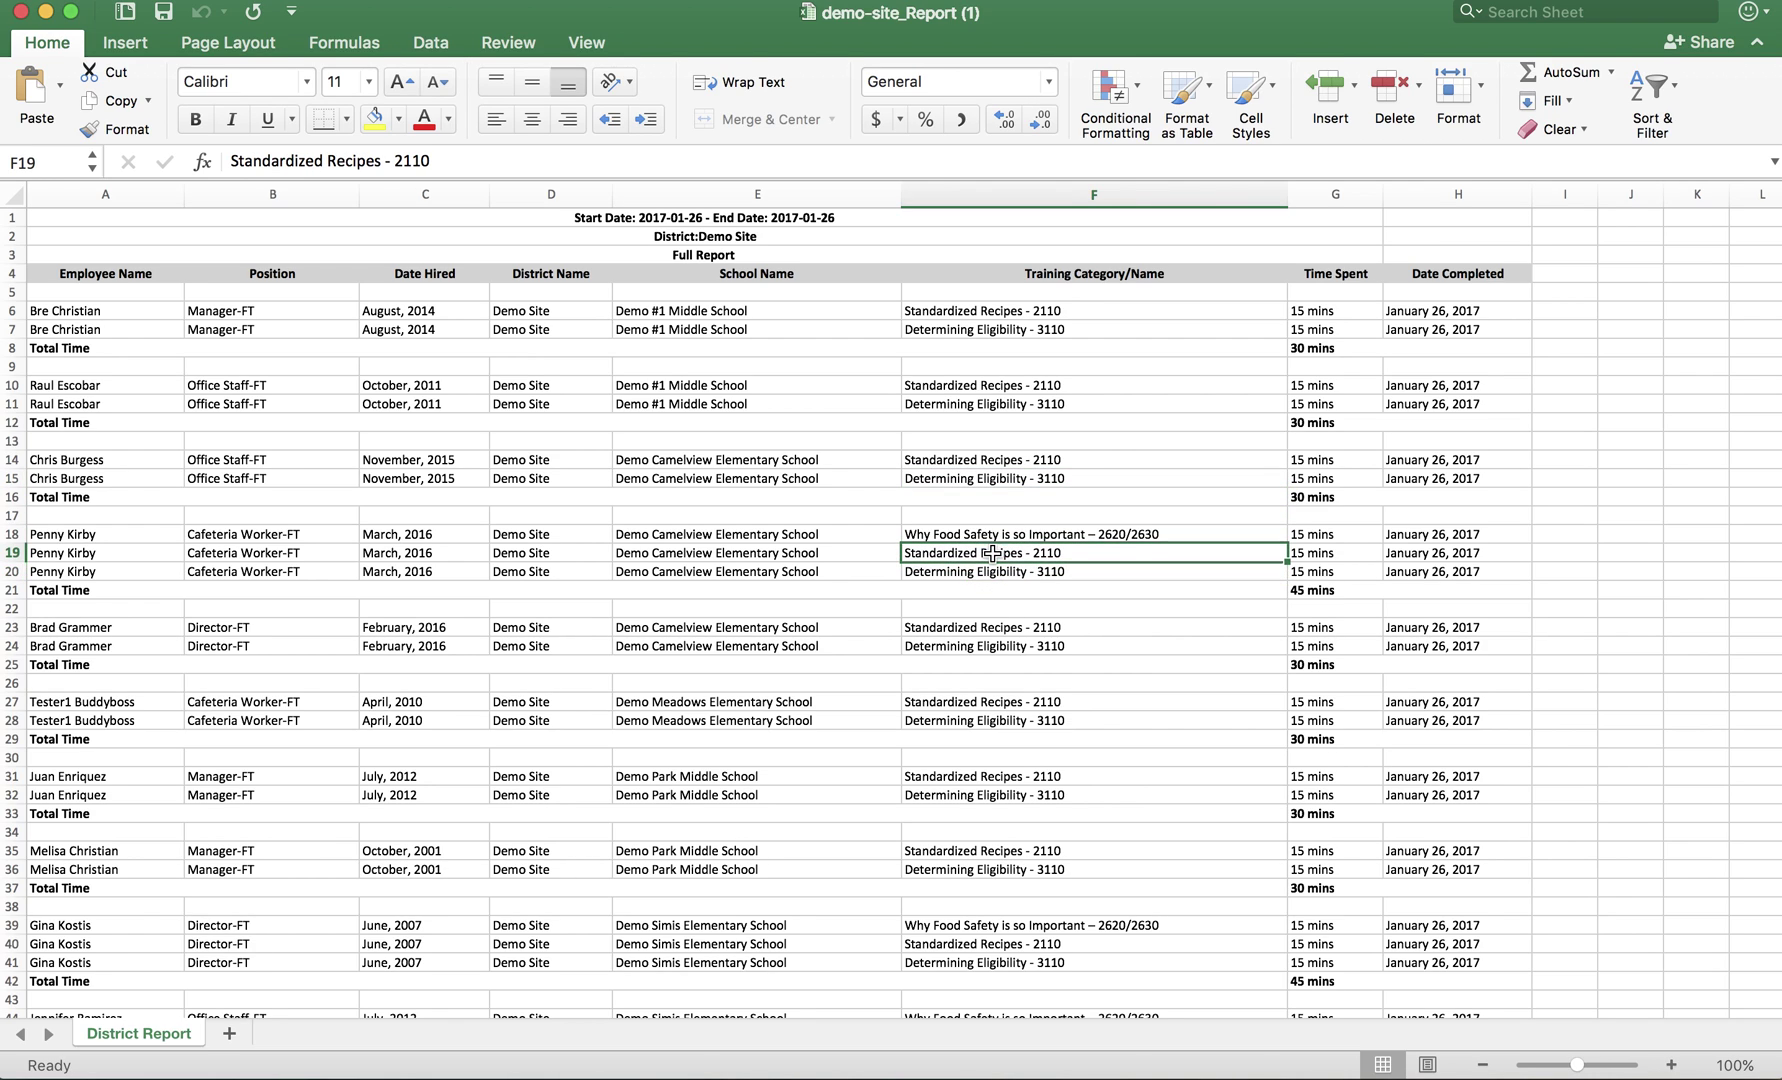
left_click(995, 534)
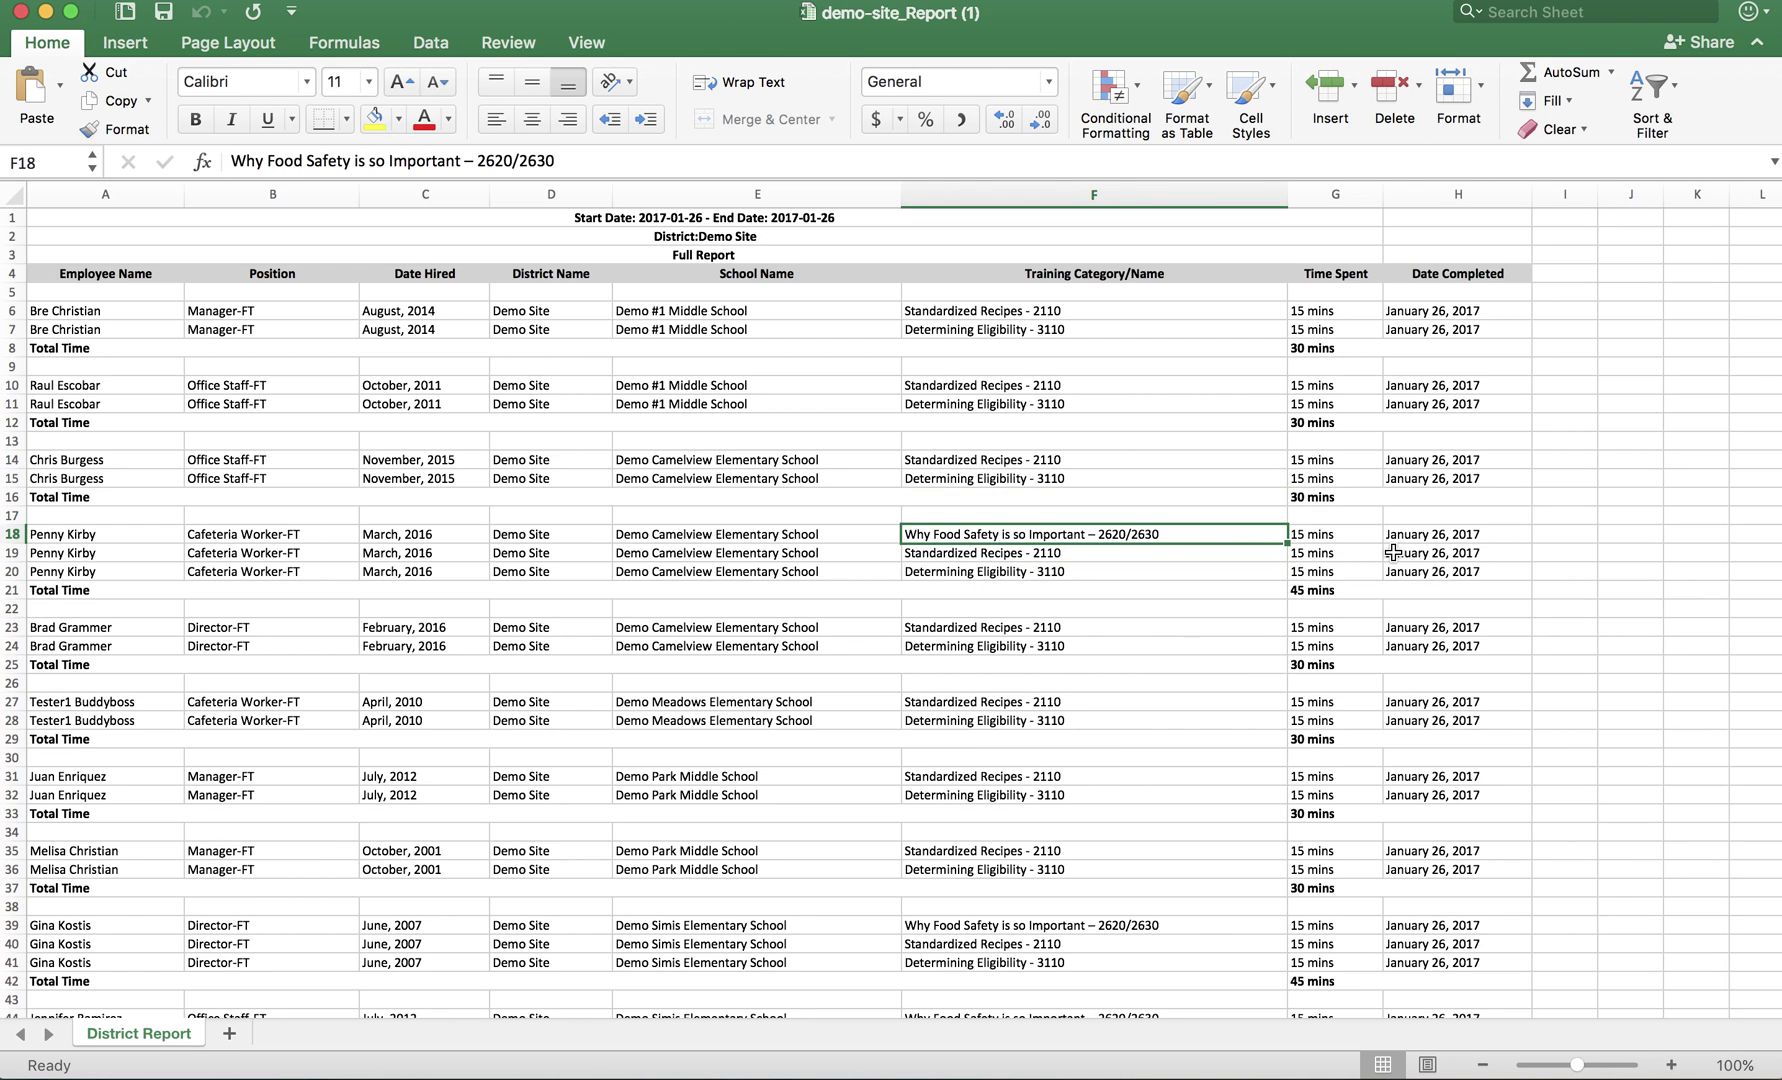
left_click(1325, 590)
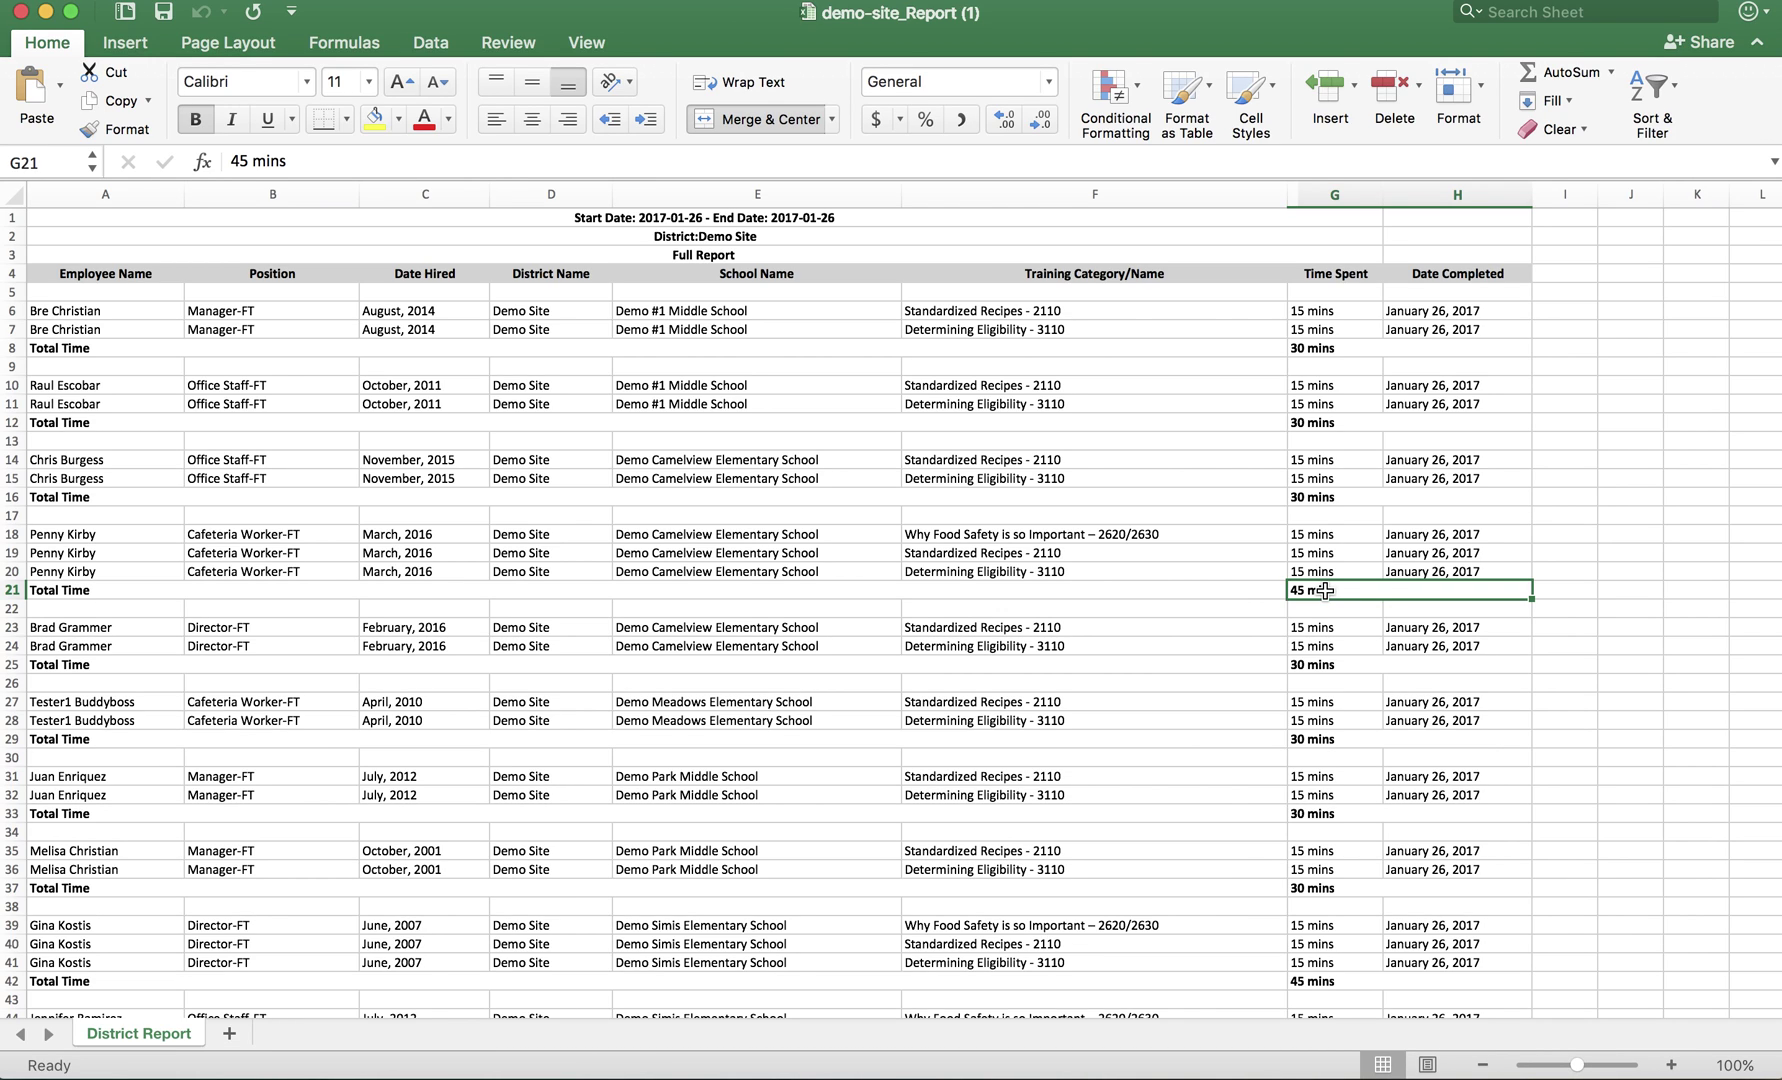
- Scroll through the sheet and close the report workbook in Excel
scroll(1325, 591, "down", 12)
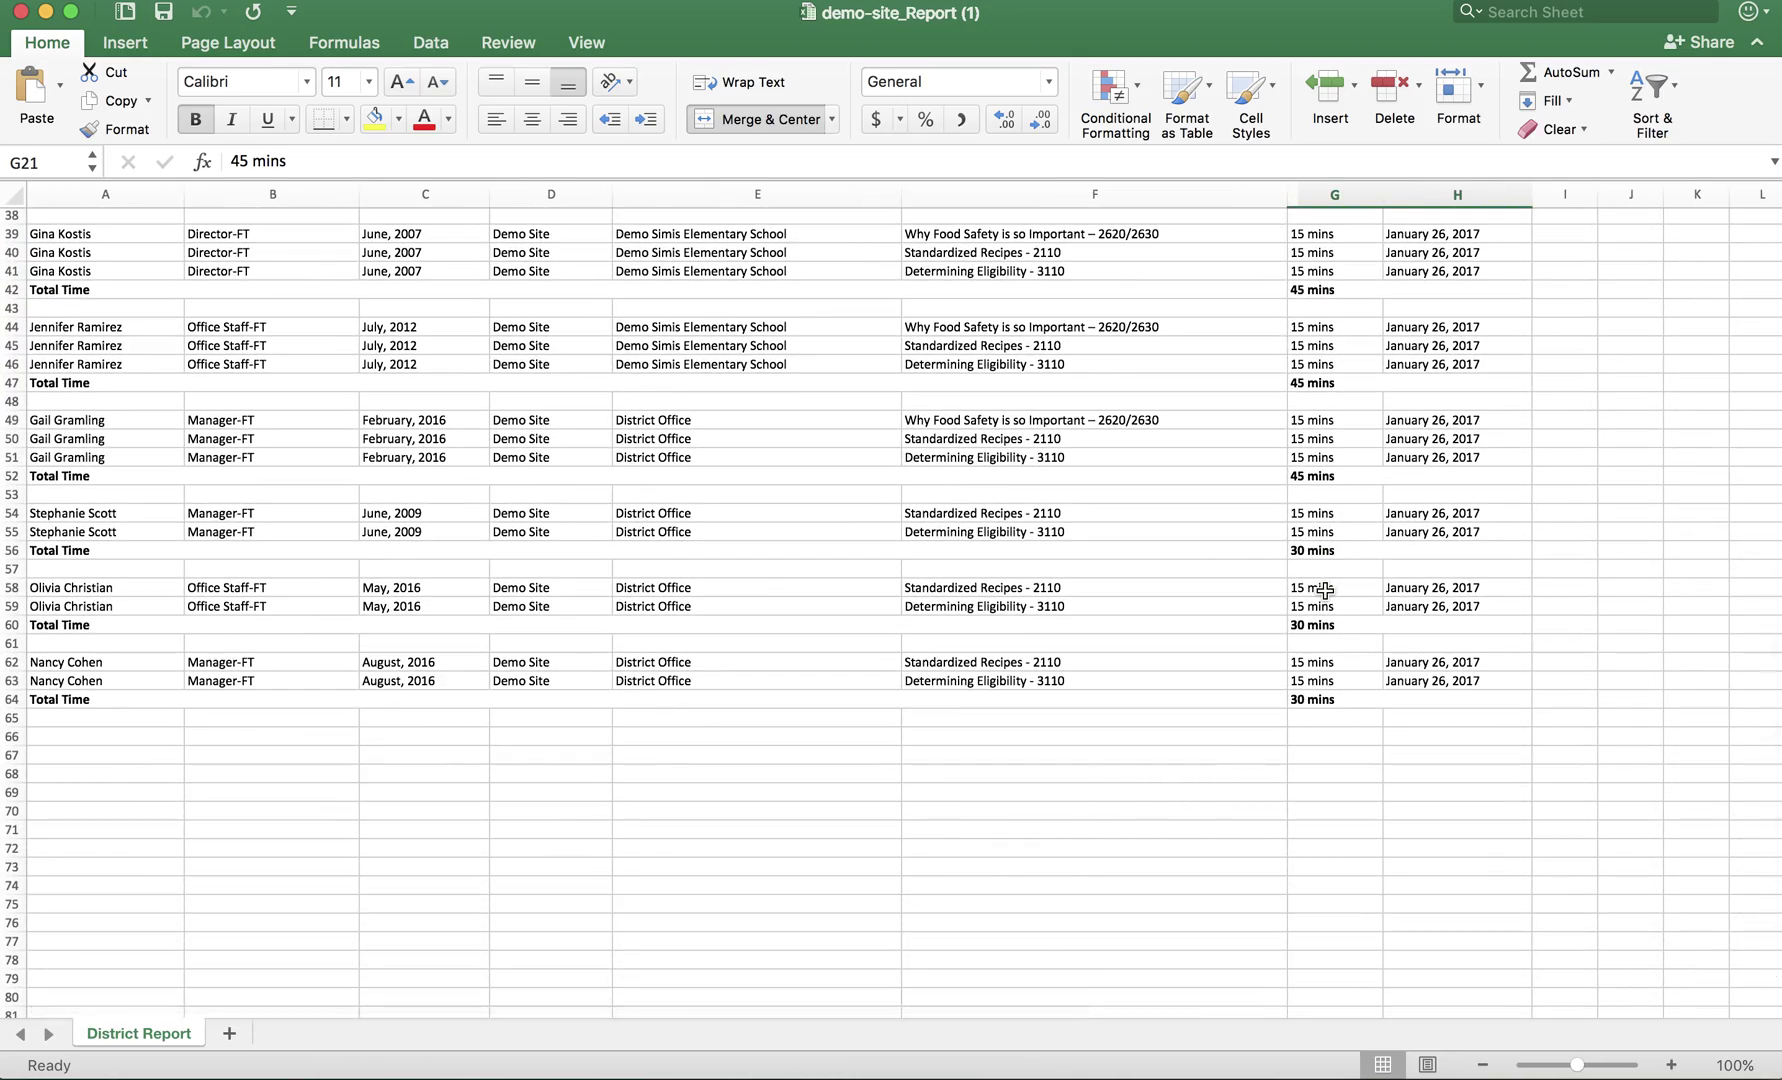
scroll(1325, 591, "up", 12)
left_click(21, 12)
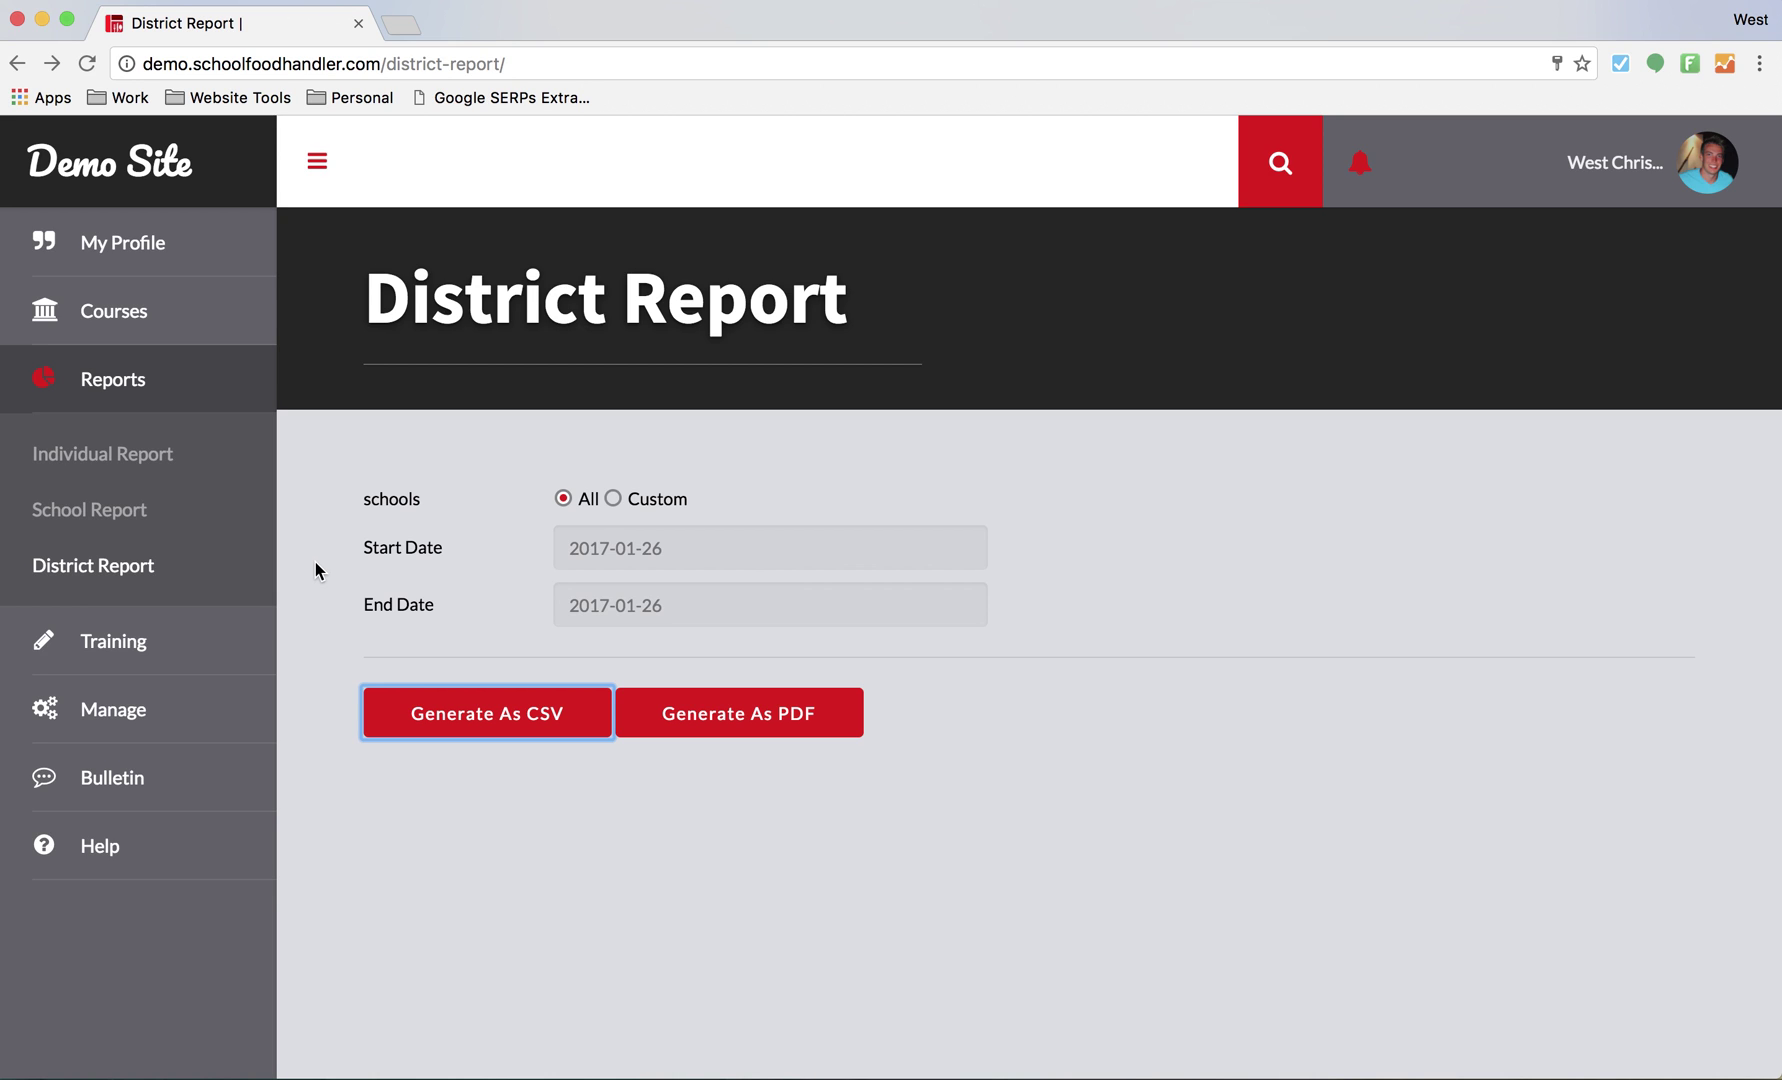
- Start a new training named 'Inservice Meeting' assigned to the Office Staff group
mouse_move(159, 636)
left_click(389, 651)
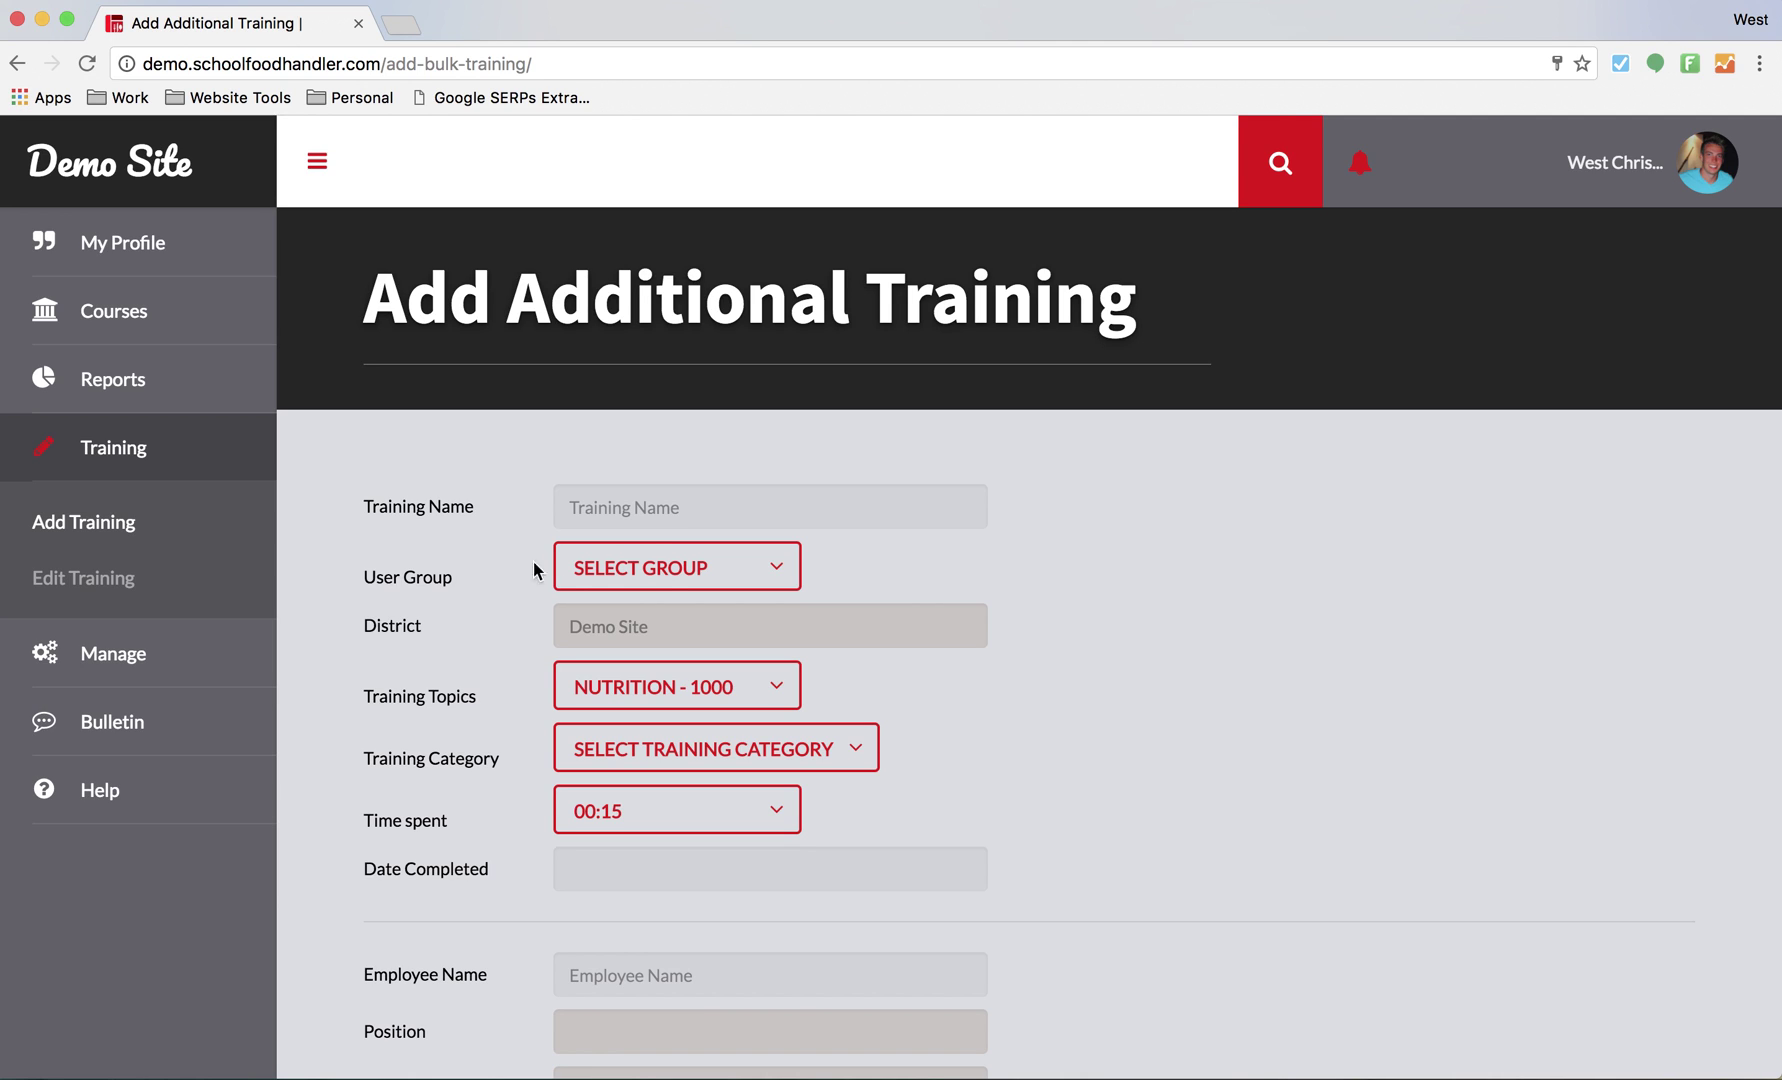
left_click(647, 517)
type("Inservice Meeting")
left_click(727, 567)
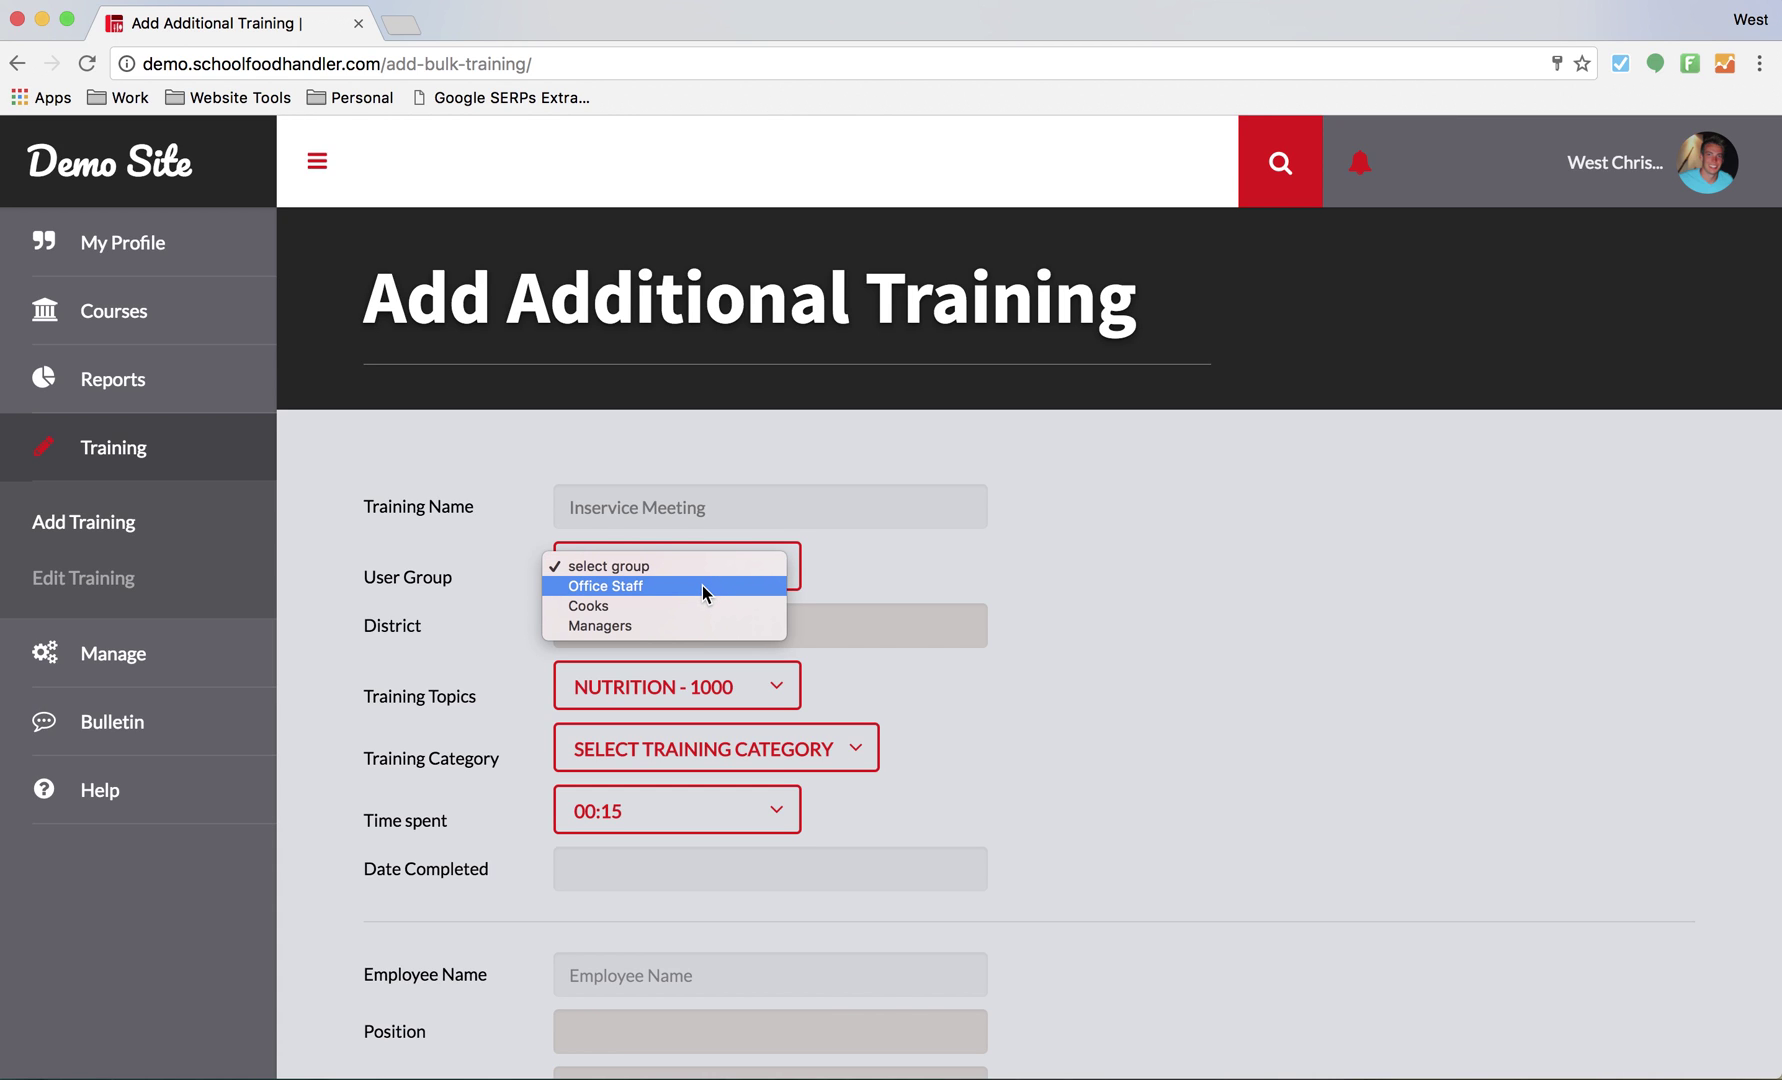
left_click(702, 585)
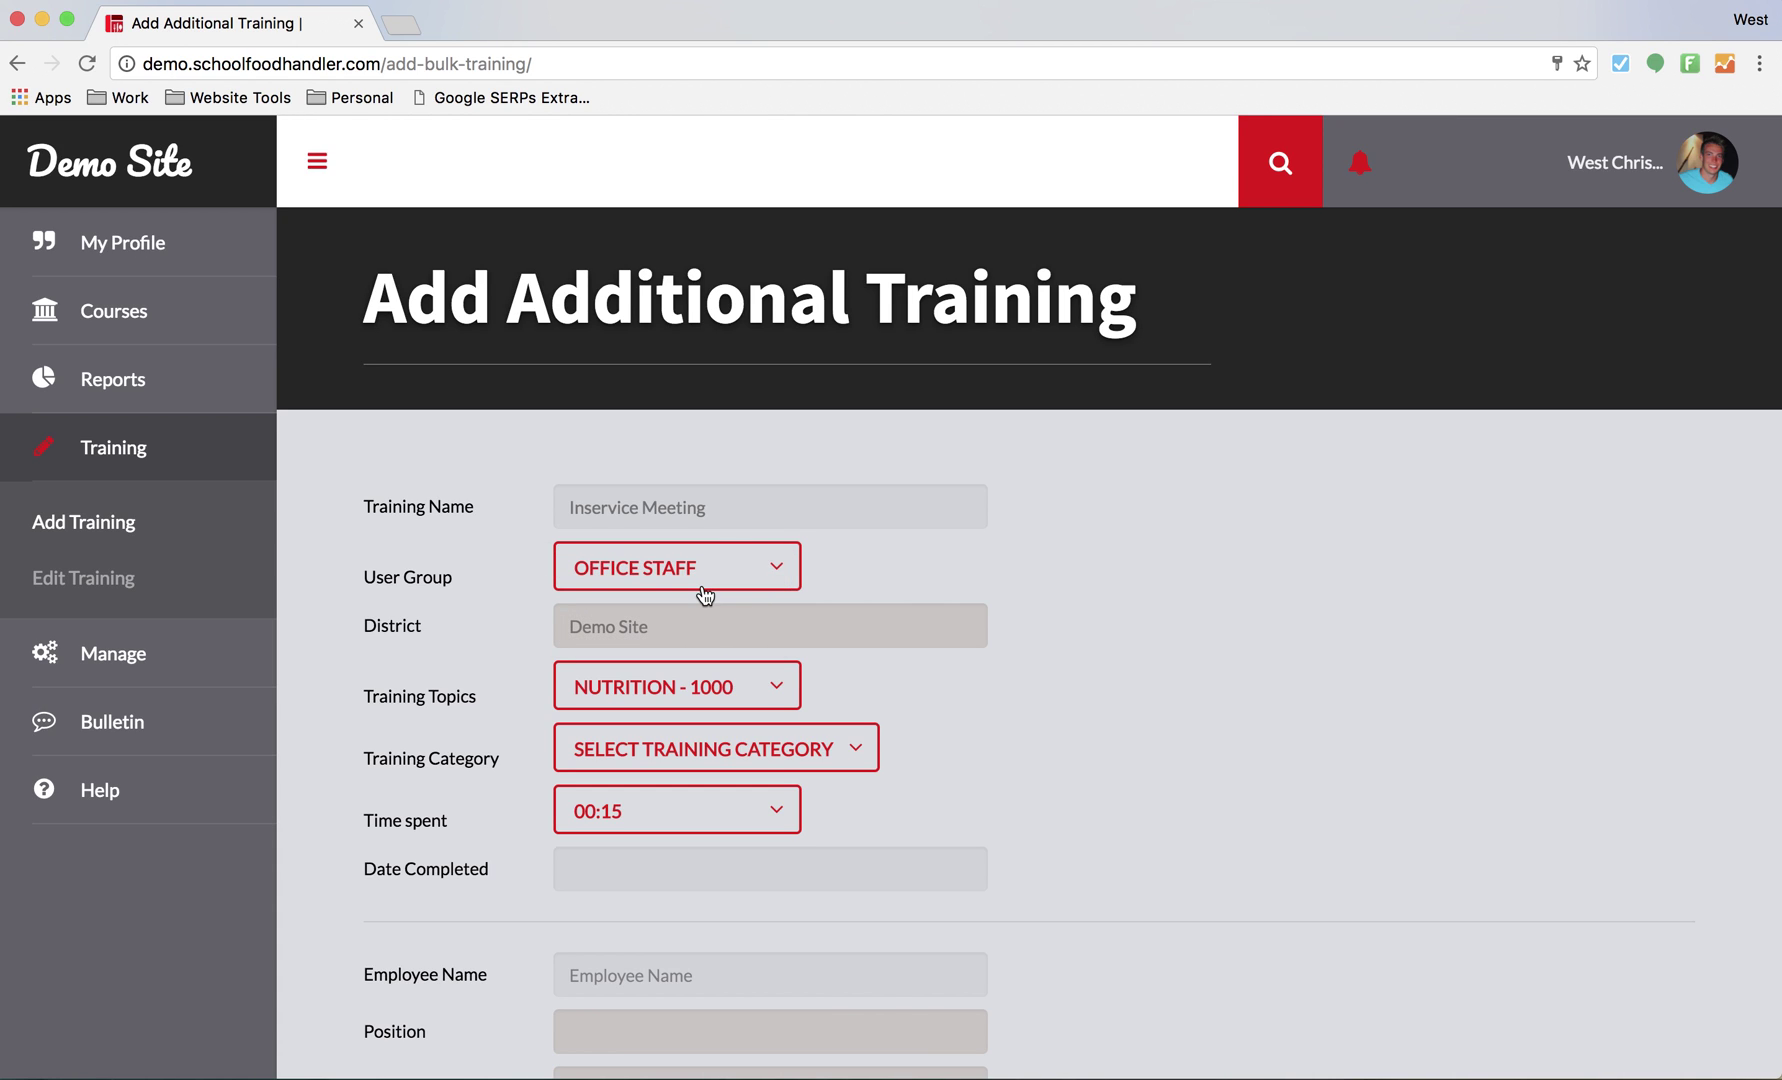
- Set topic ADMINISTRATION - 3000, category 3130, time spent 00:45 and completion date 2017-01-26
left_click(663, 683)
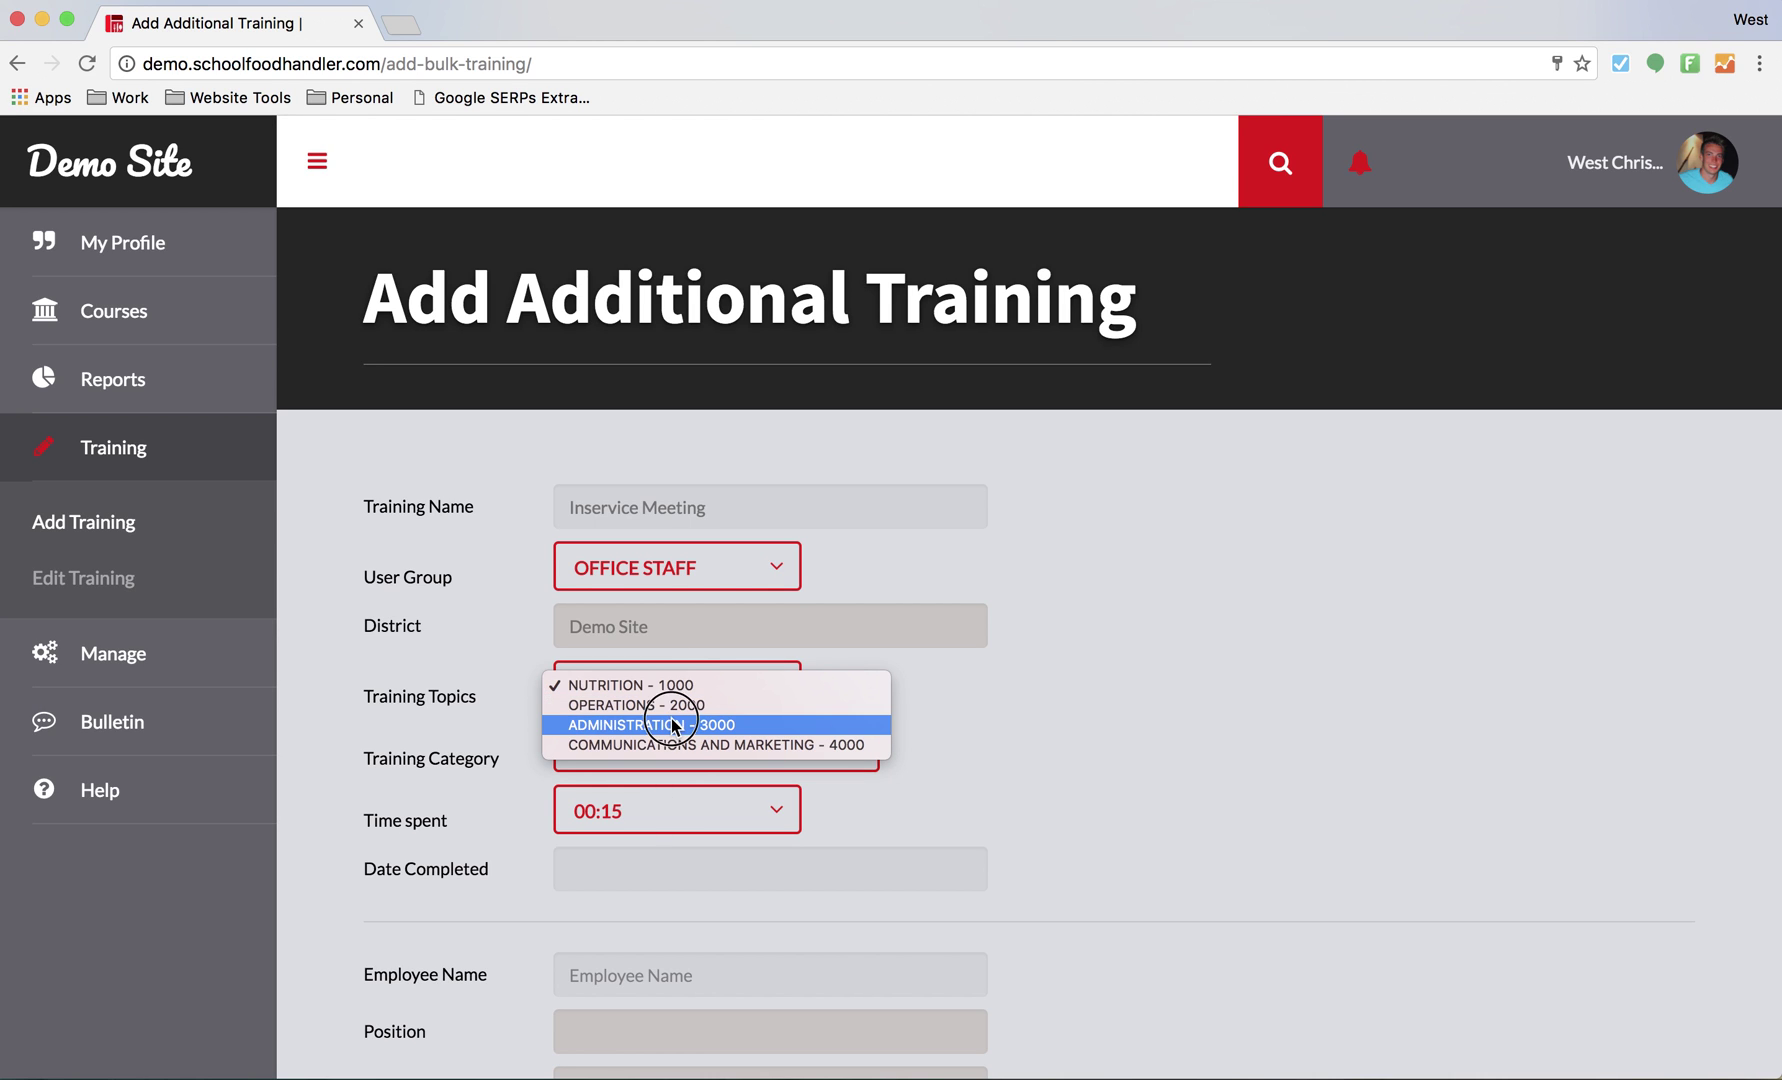
key("Escape")
left_click(689, 770)
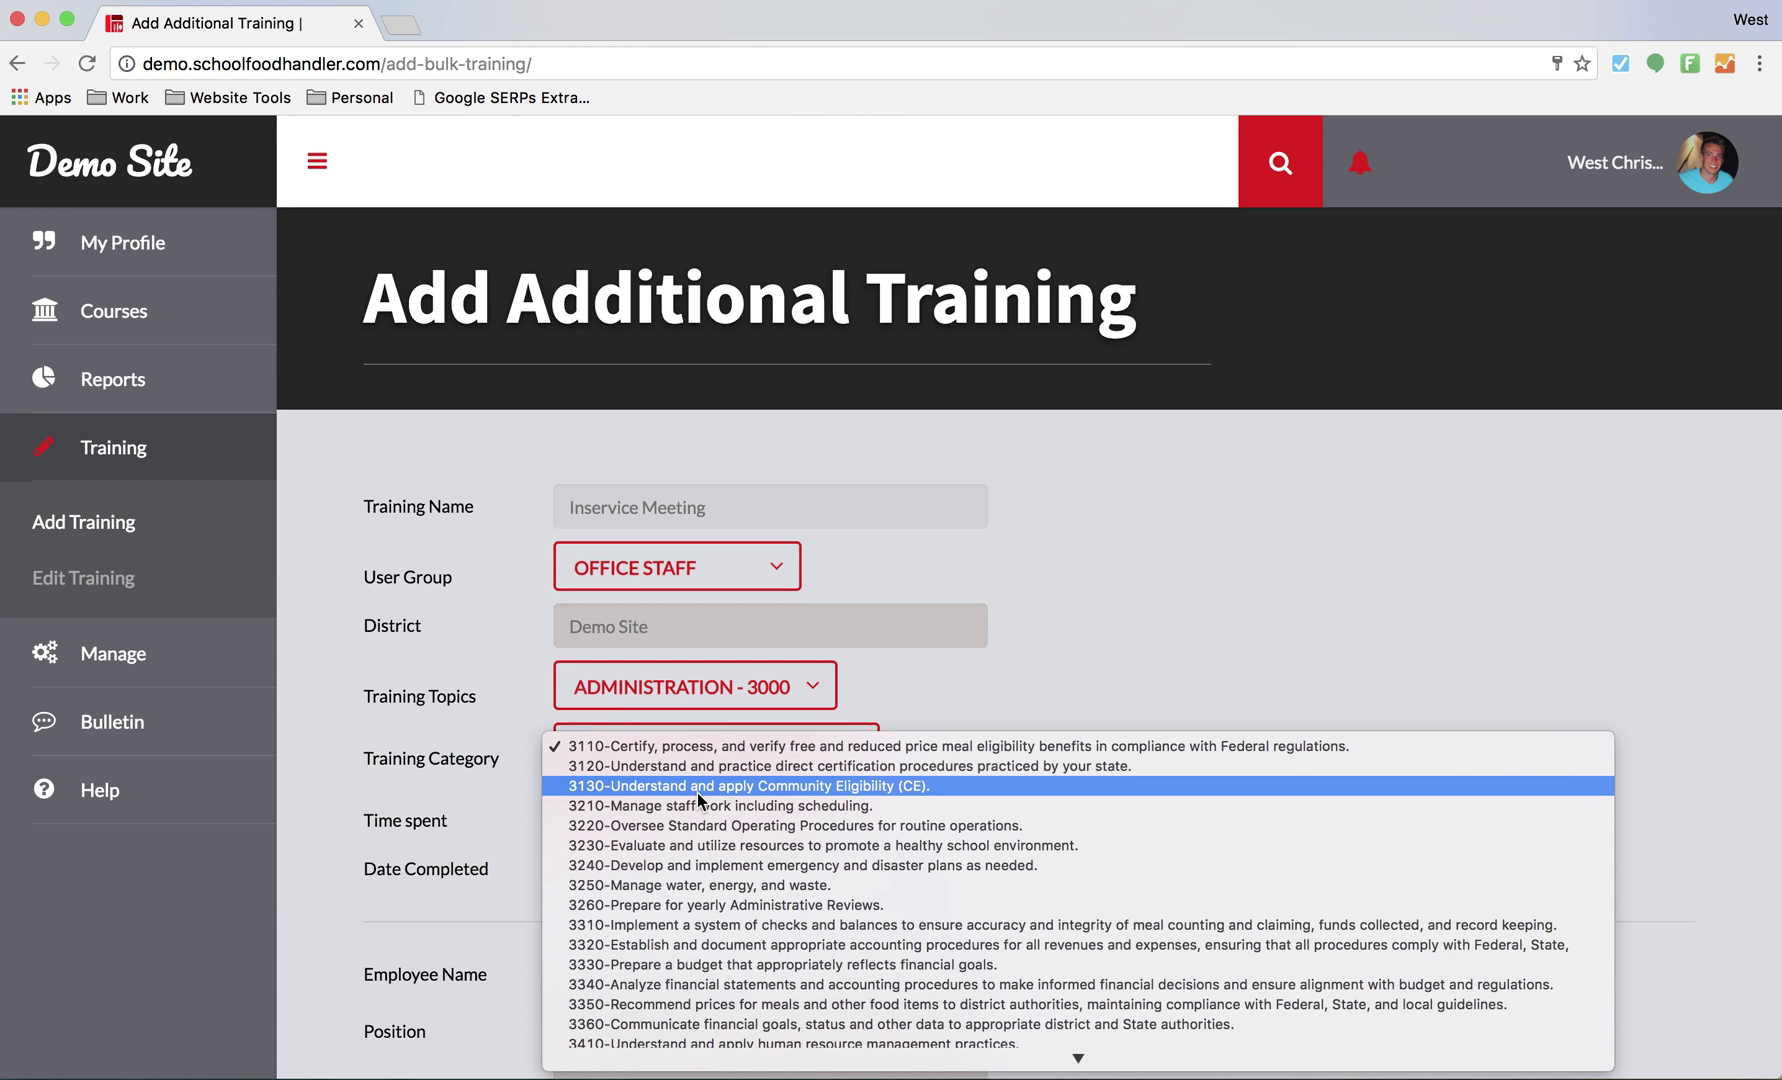
left_click(697, 786)
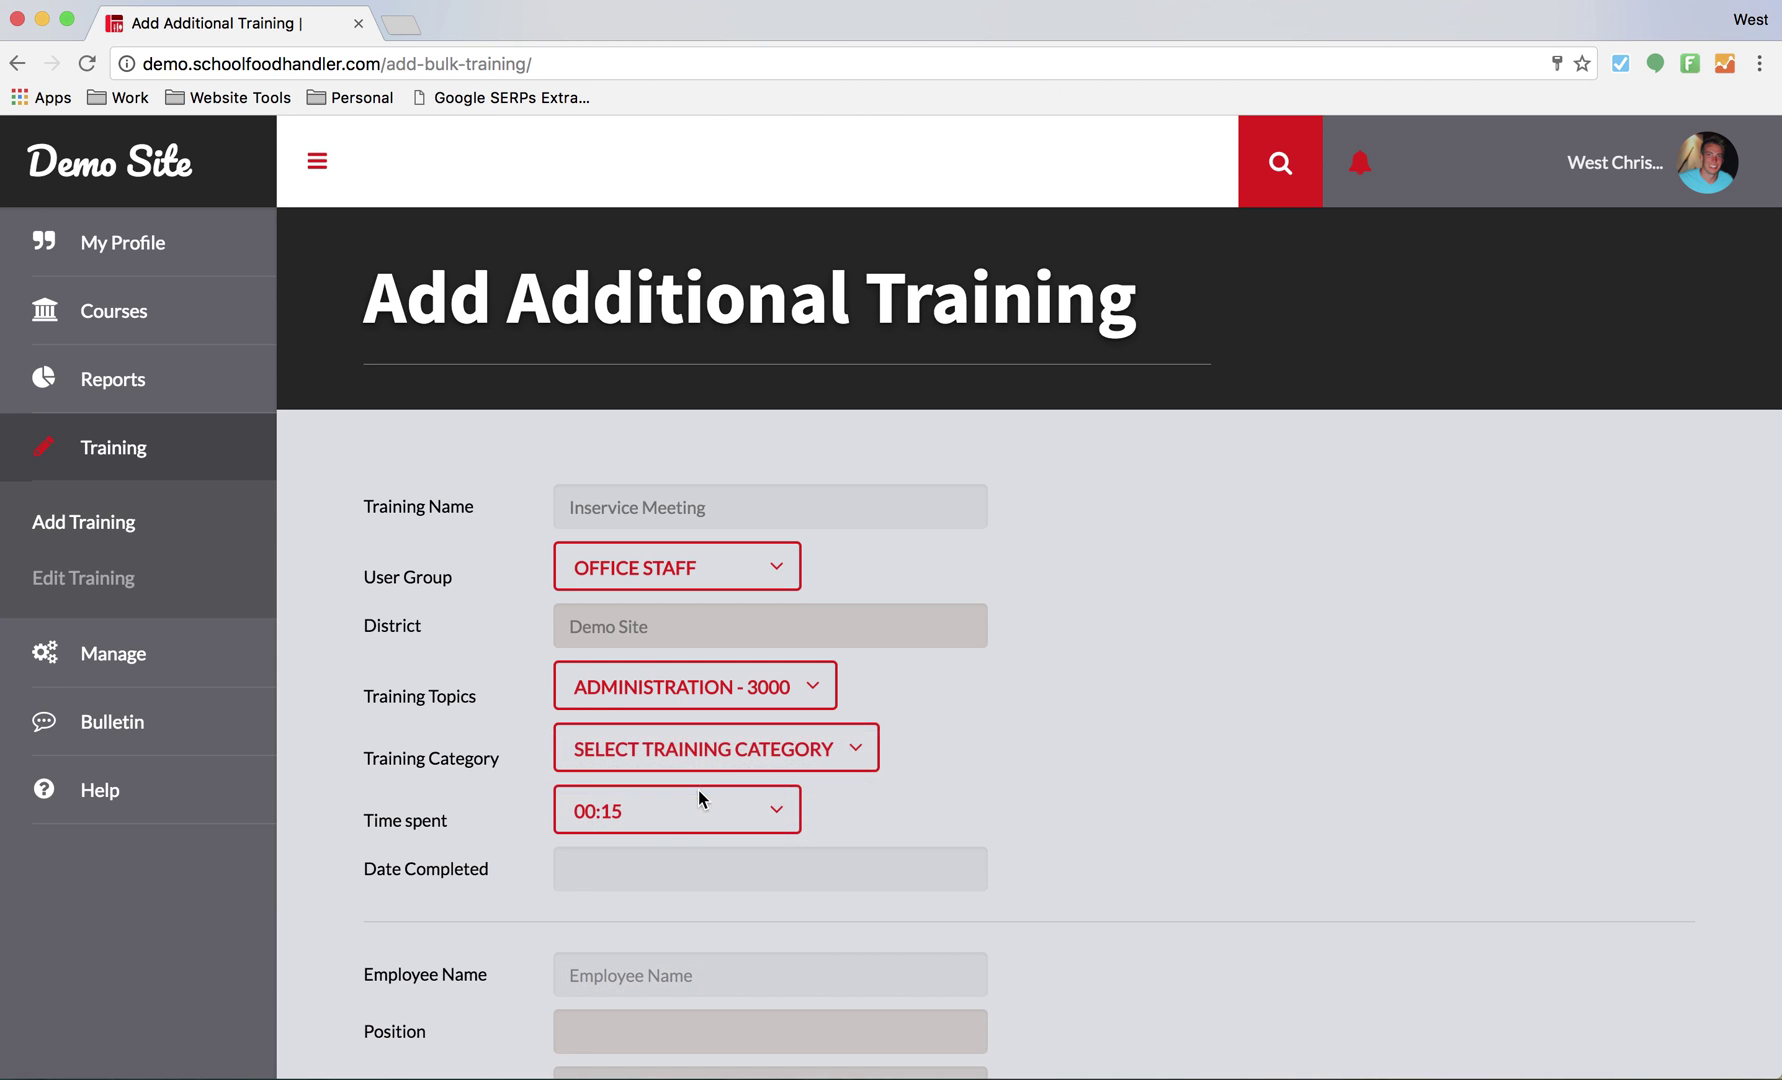
left_click(690, 812)
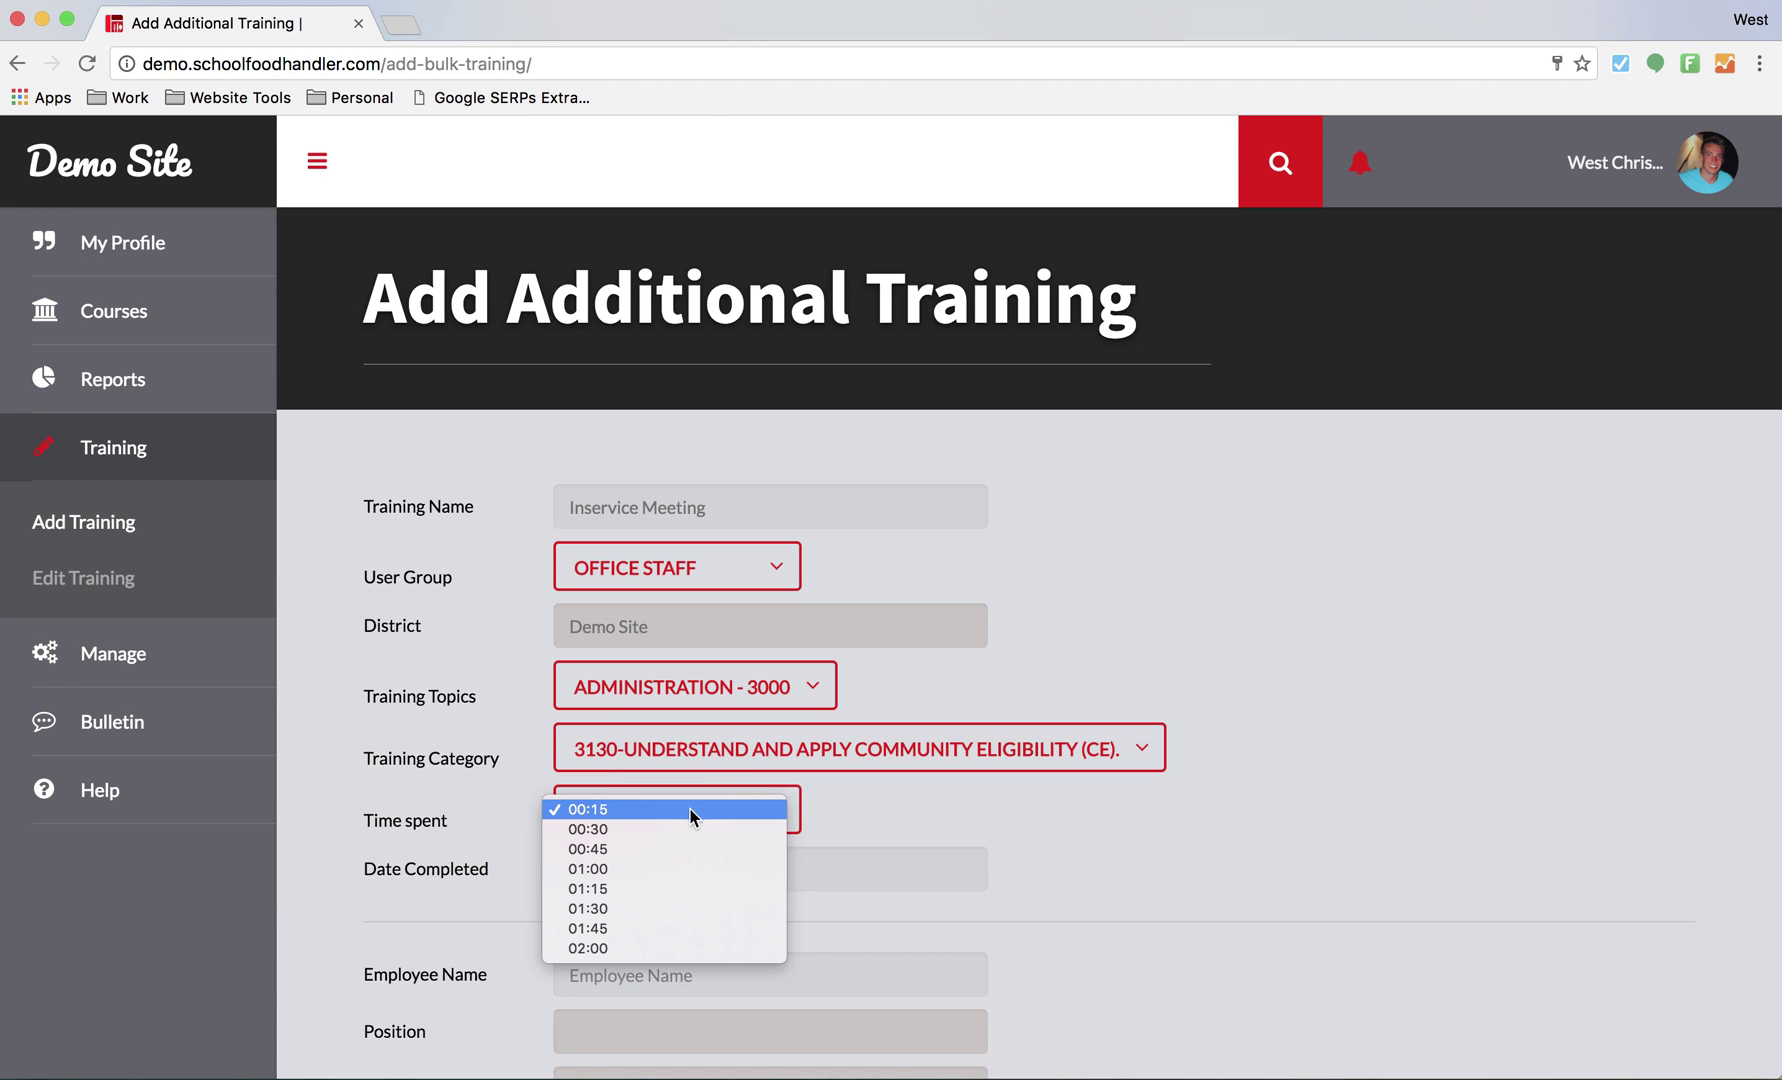
left_click(653, 849)
left_click(593, 879)
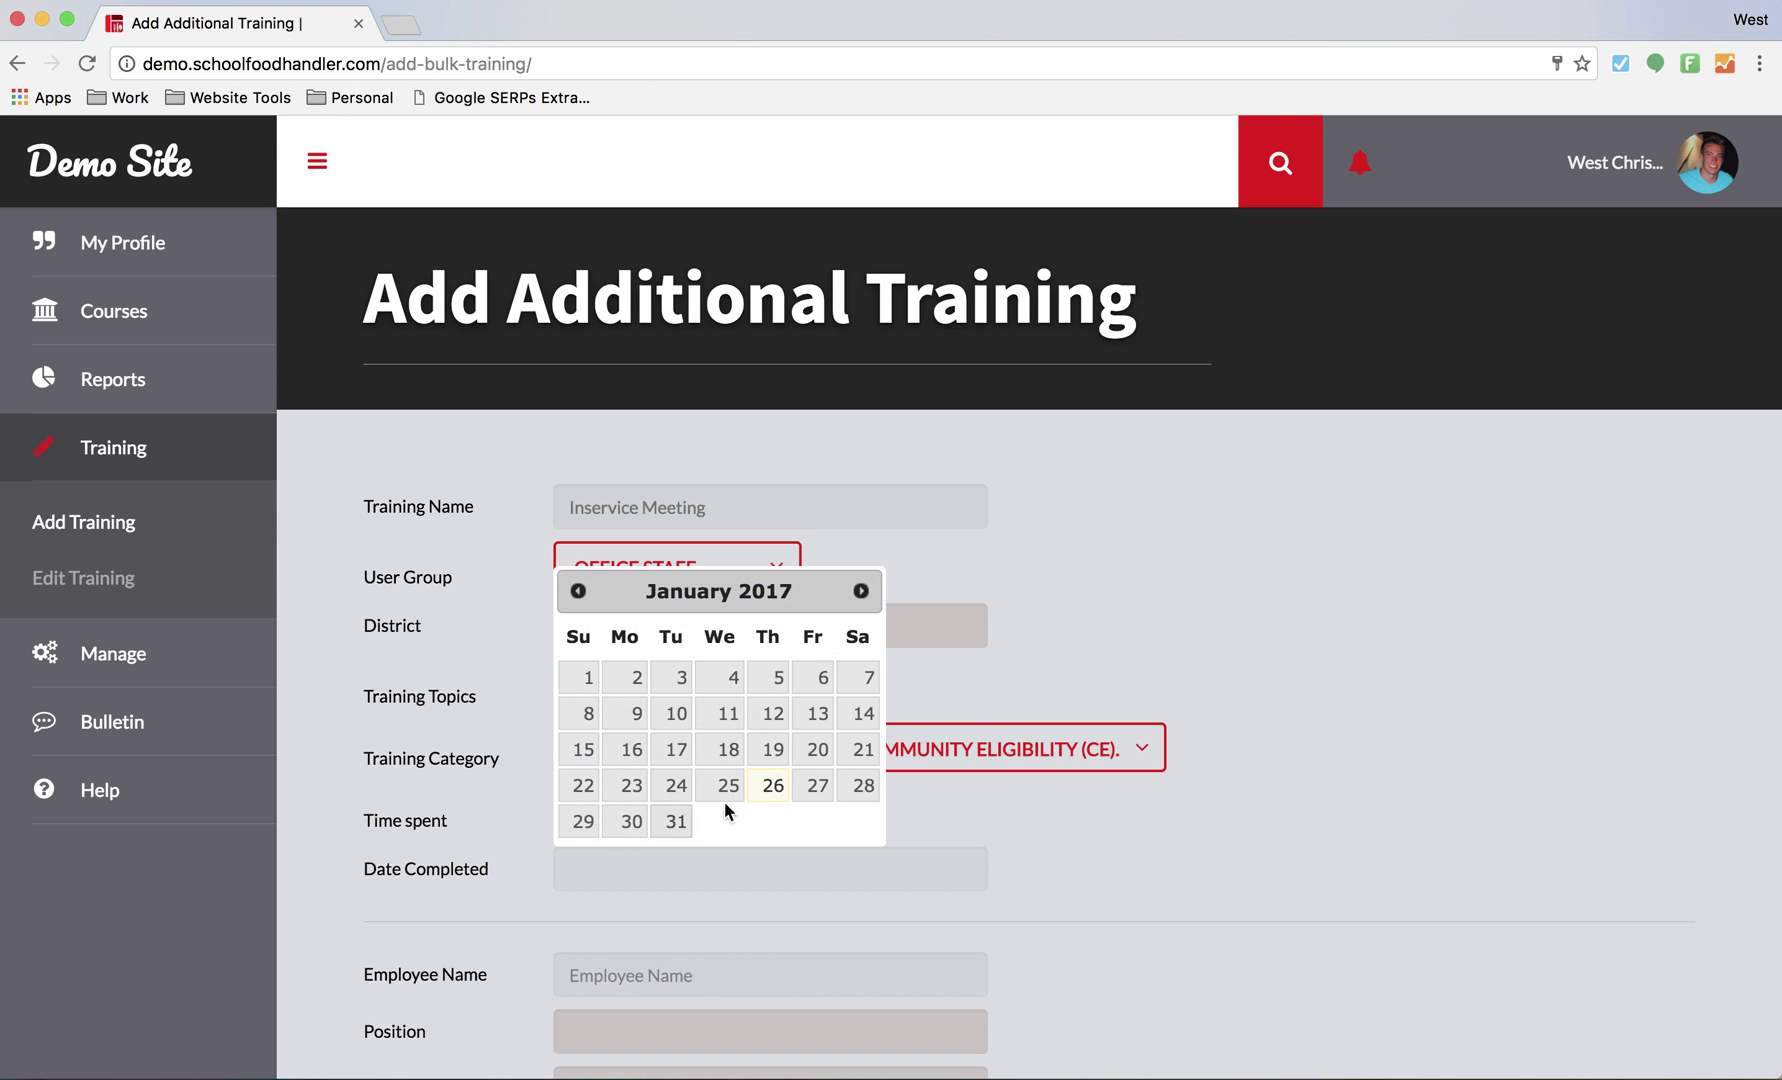
left_click(780, 797)
- Clear the user group selection and add the first employee from the name suggestions
scroll(536, 929, "down", 3)
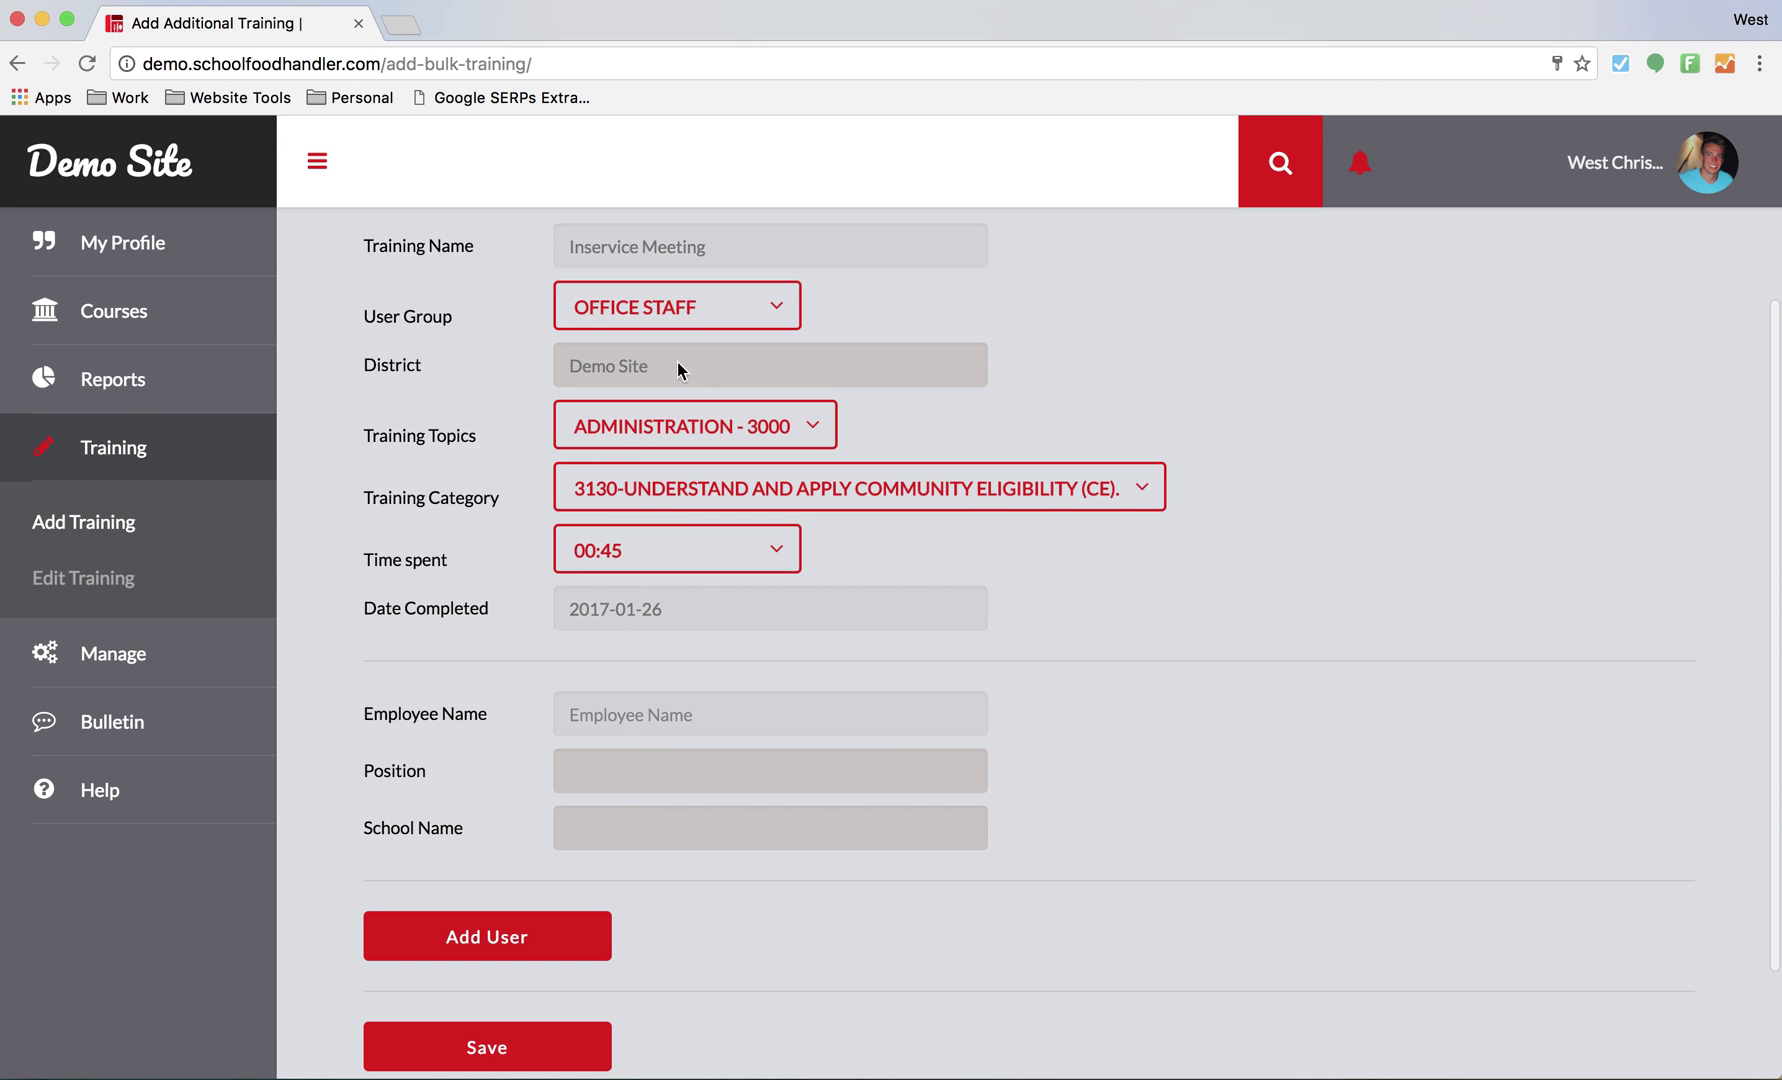
left_click(616, 308)
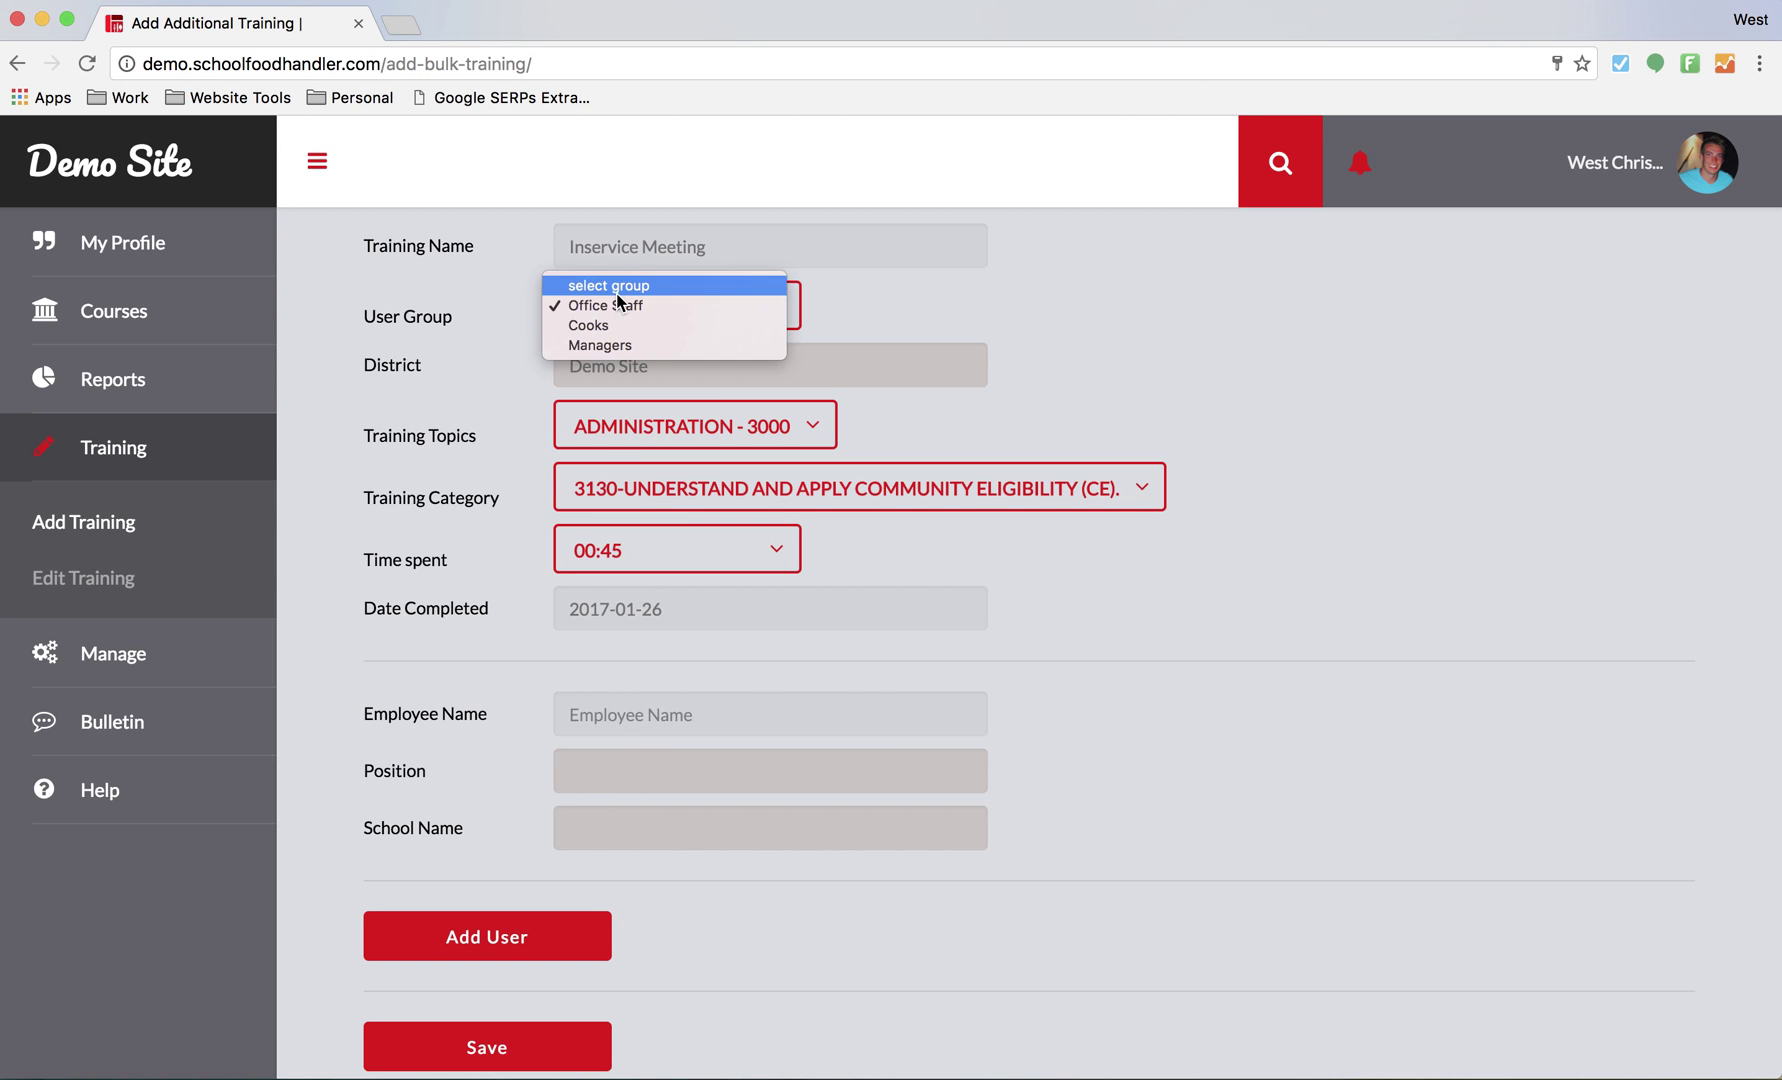
left_click(600, 286)
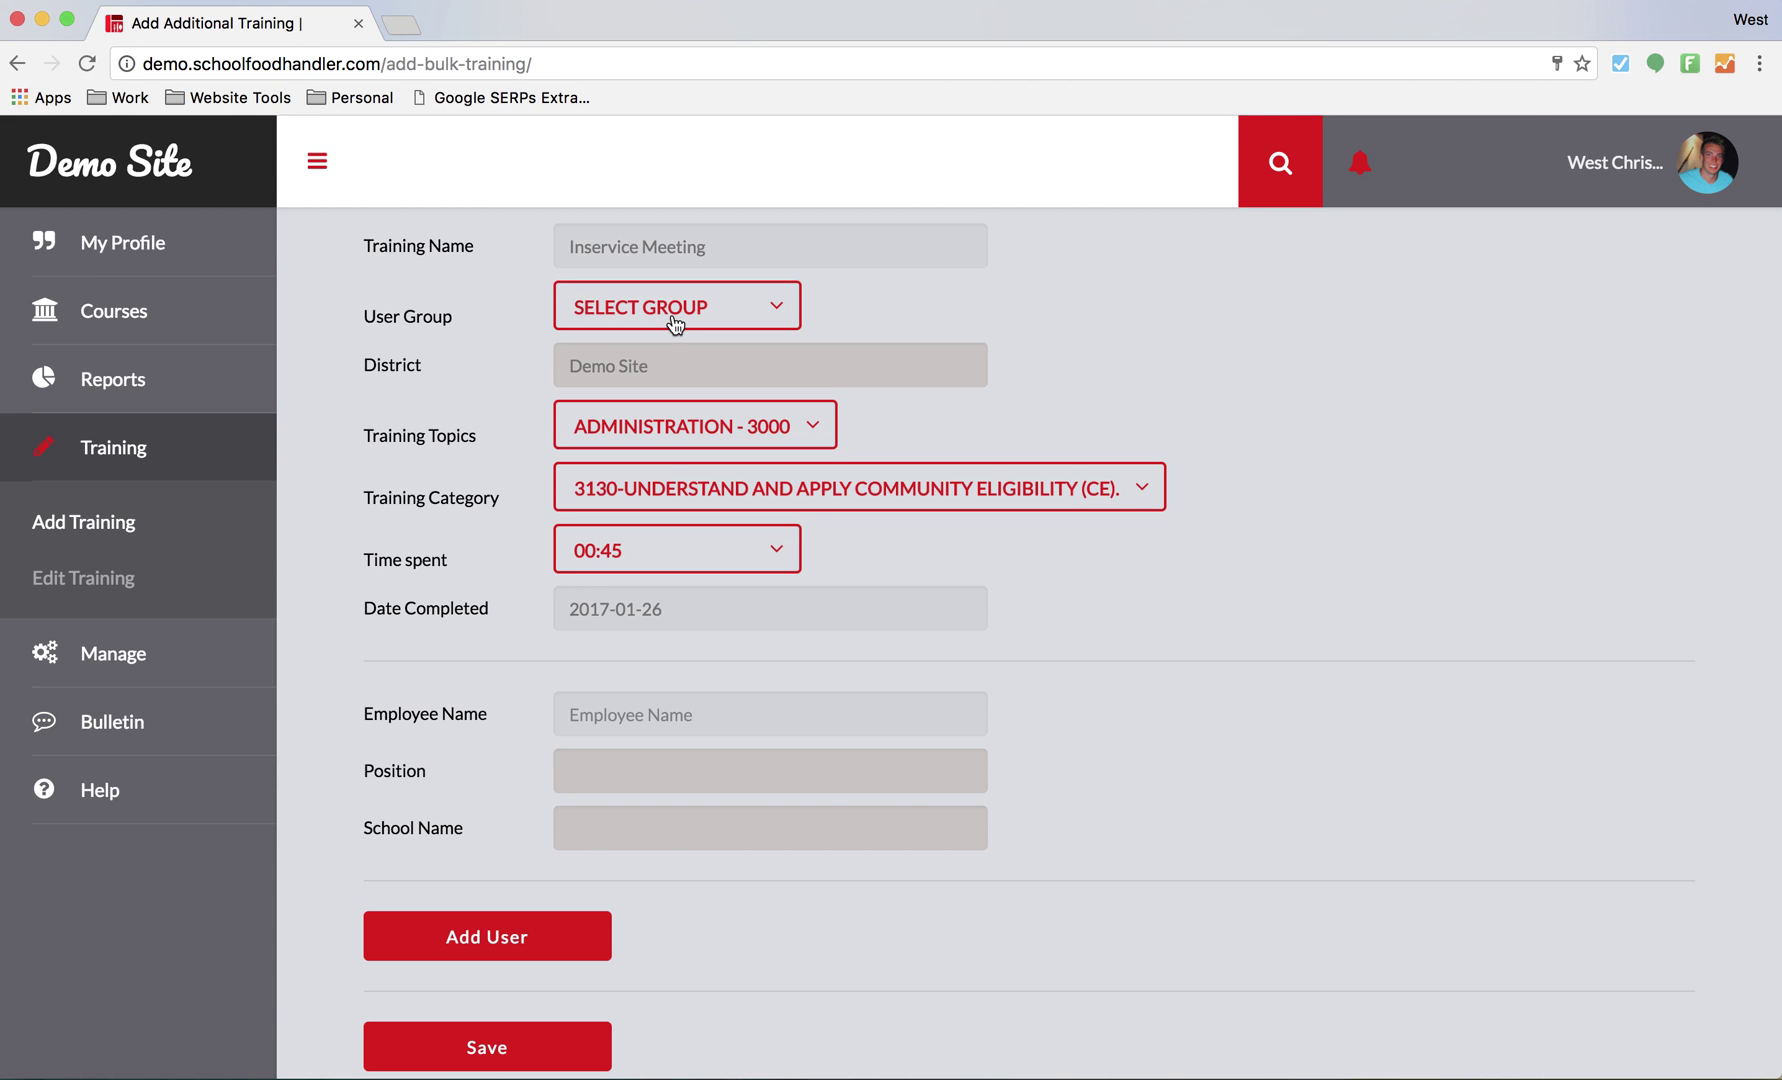
left_click(638, 717)
type("bre")
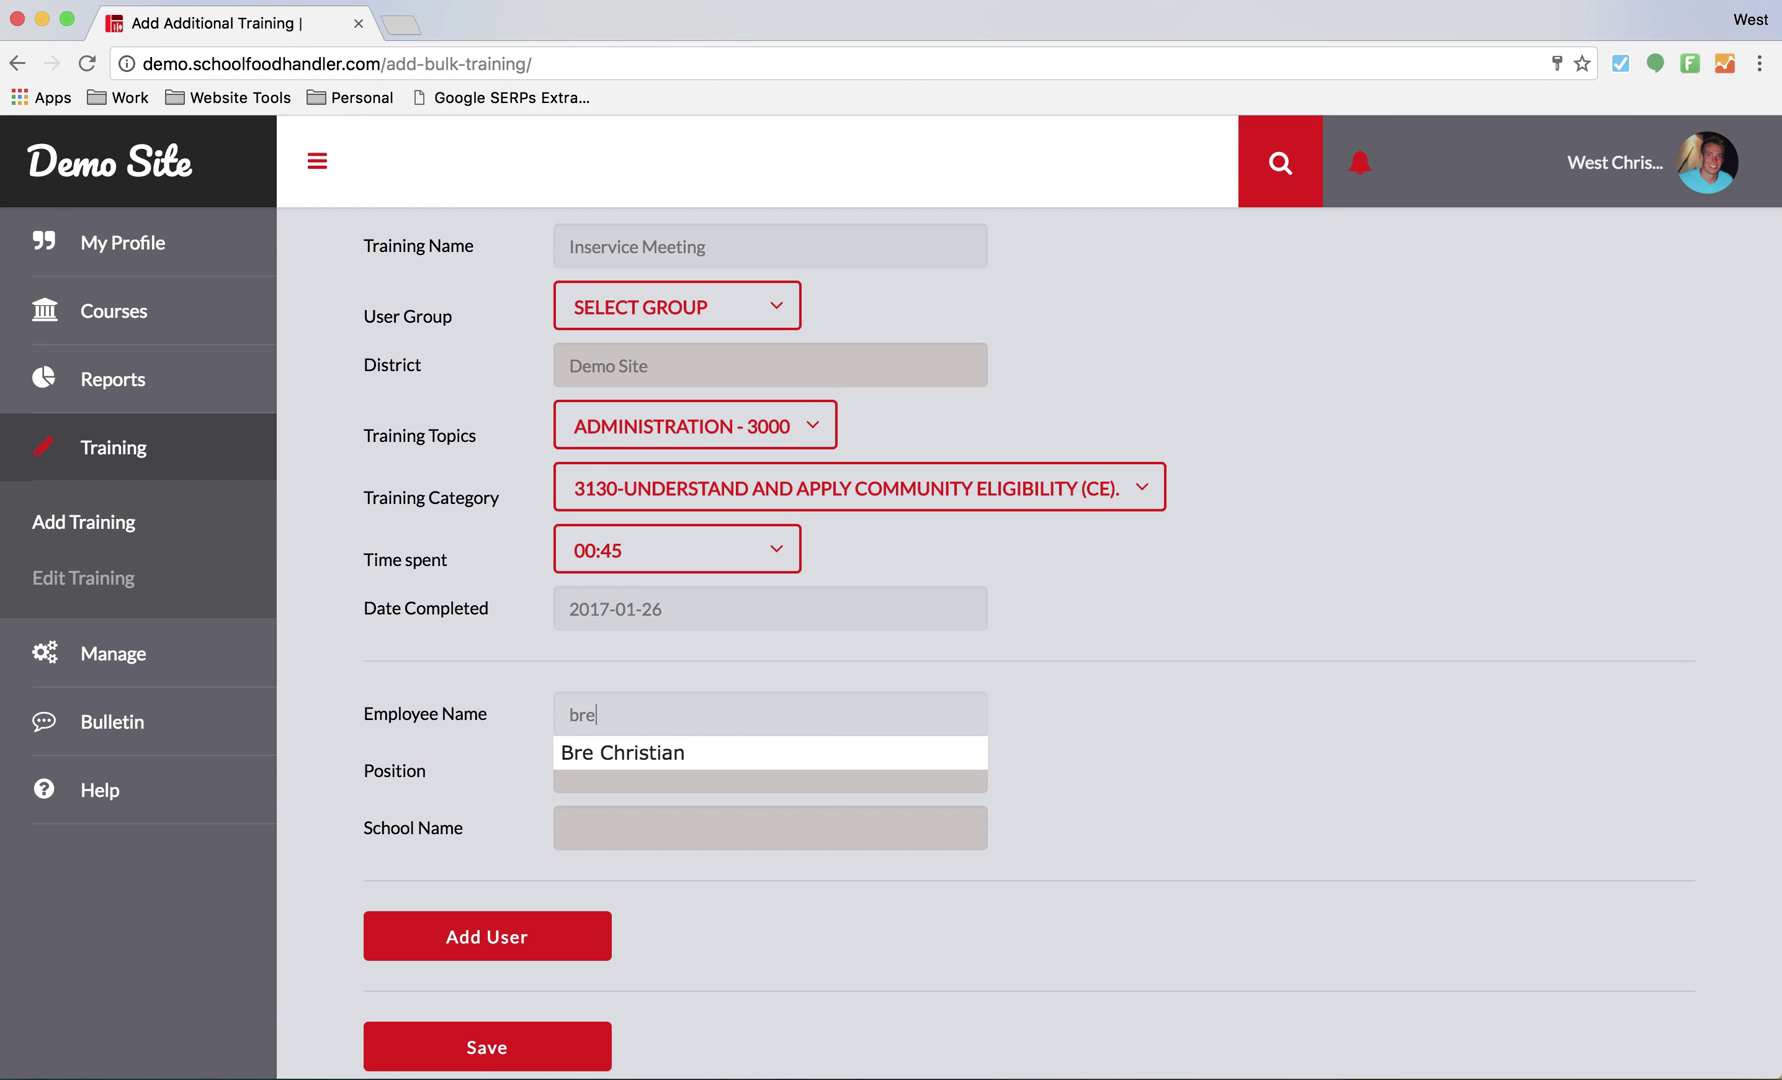
left_click(677, 752)
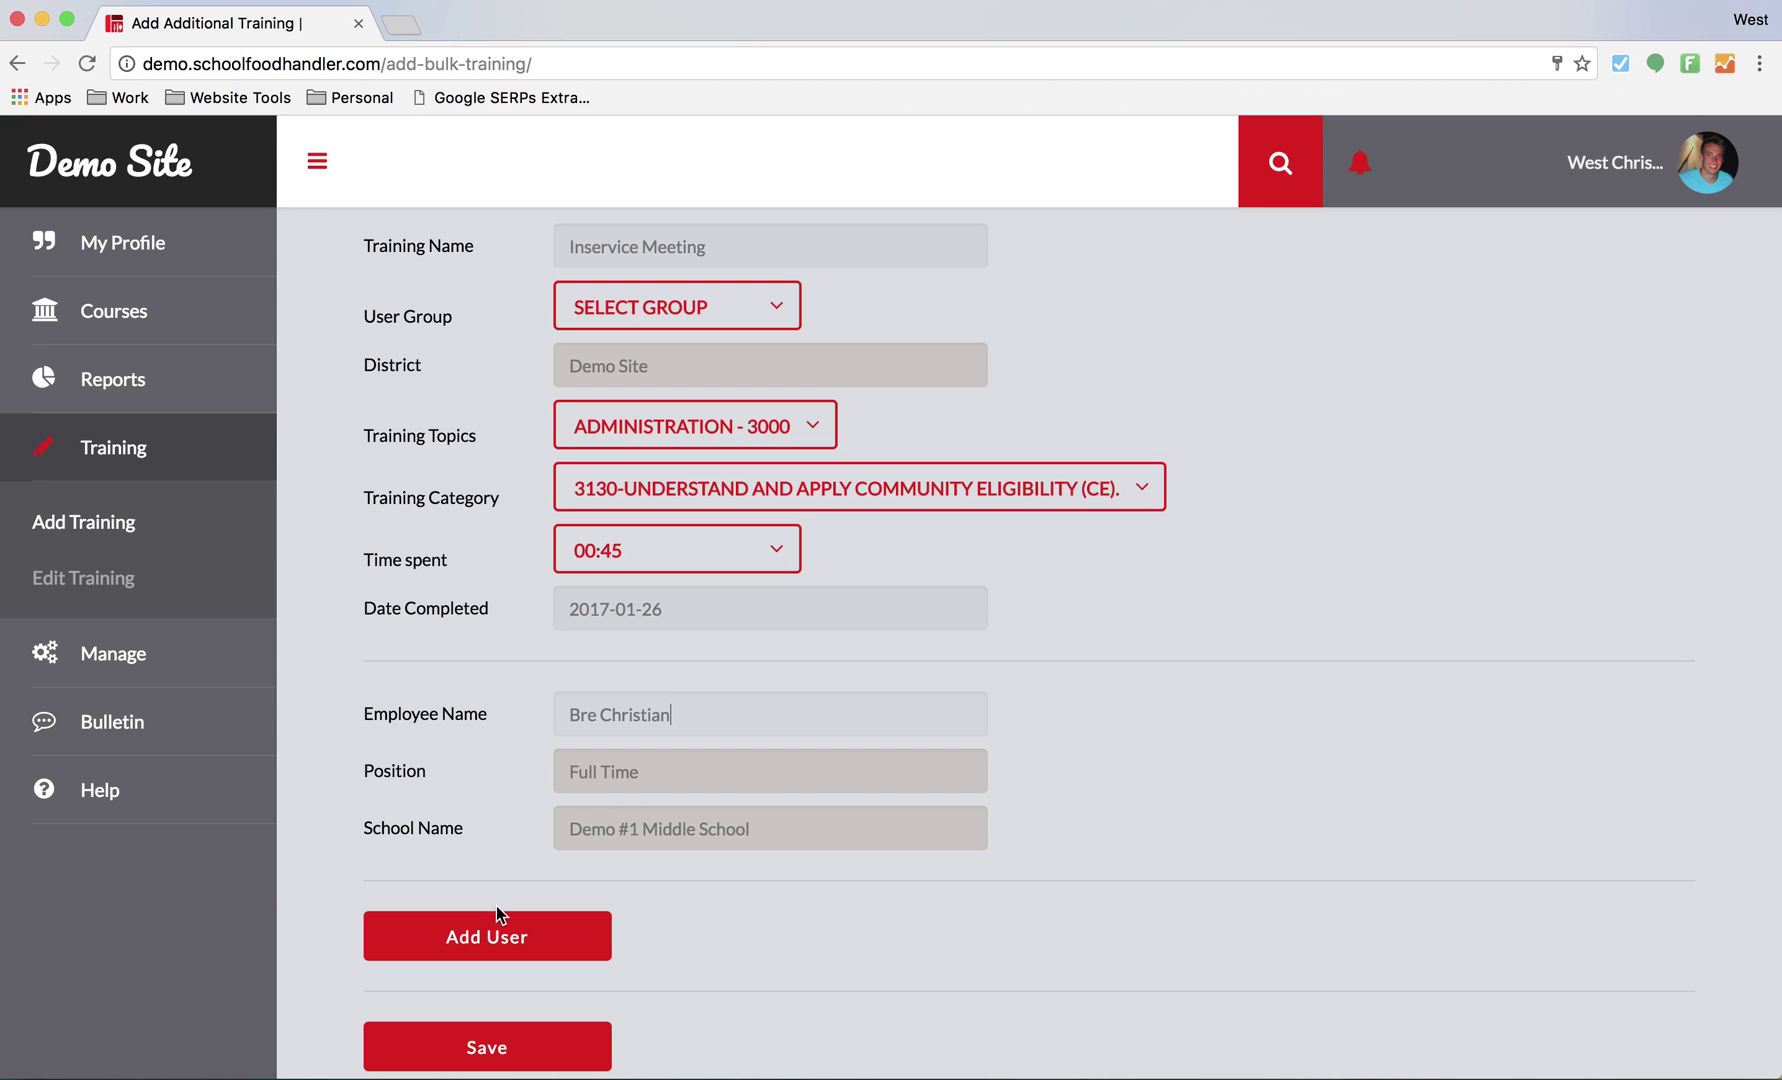
left_click(497, 938)
- Add the second and third employees, then save the Inservice Meeting training
scroll(493, 837, "down", 5)
left_click(640, 655)
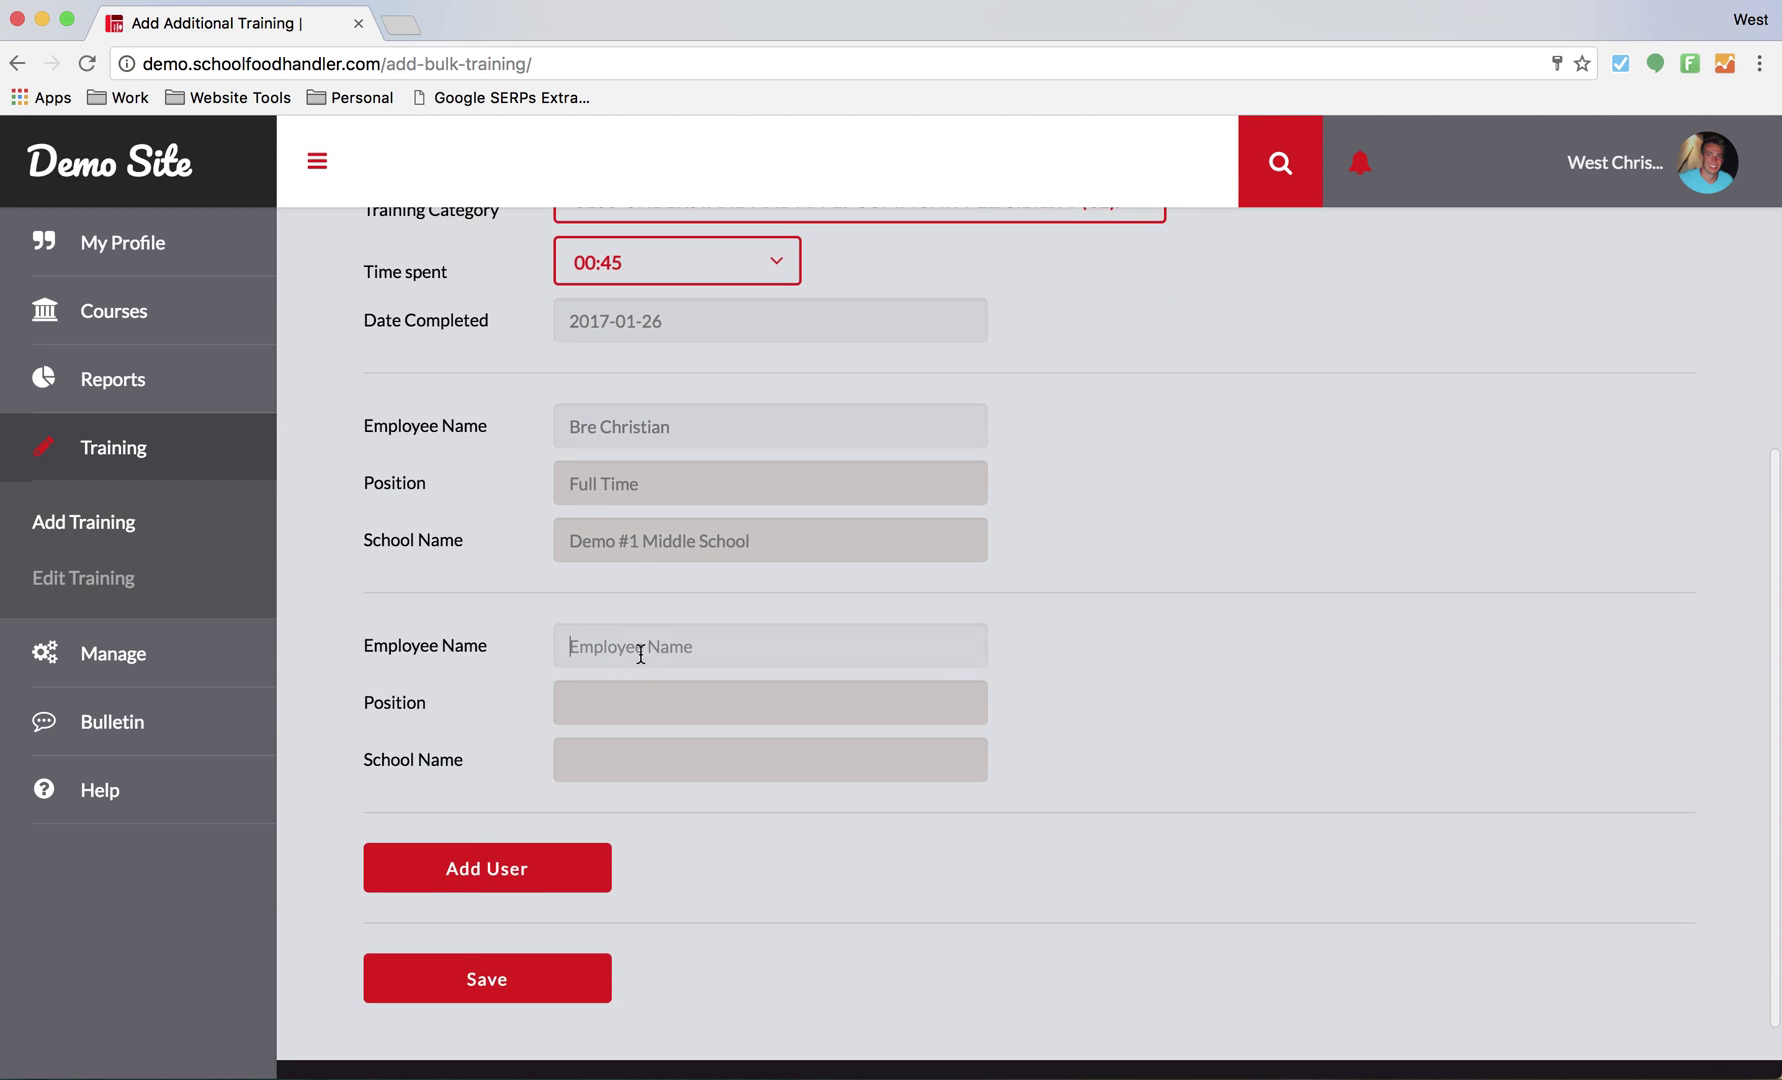
type("penn")
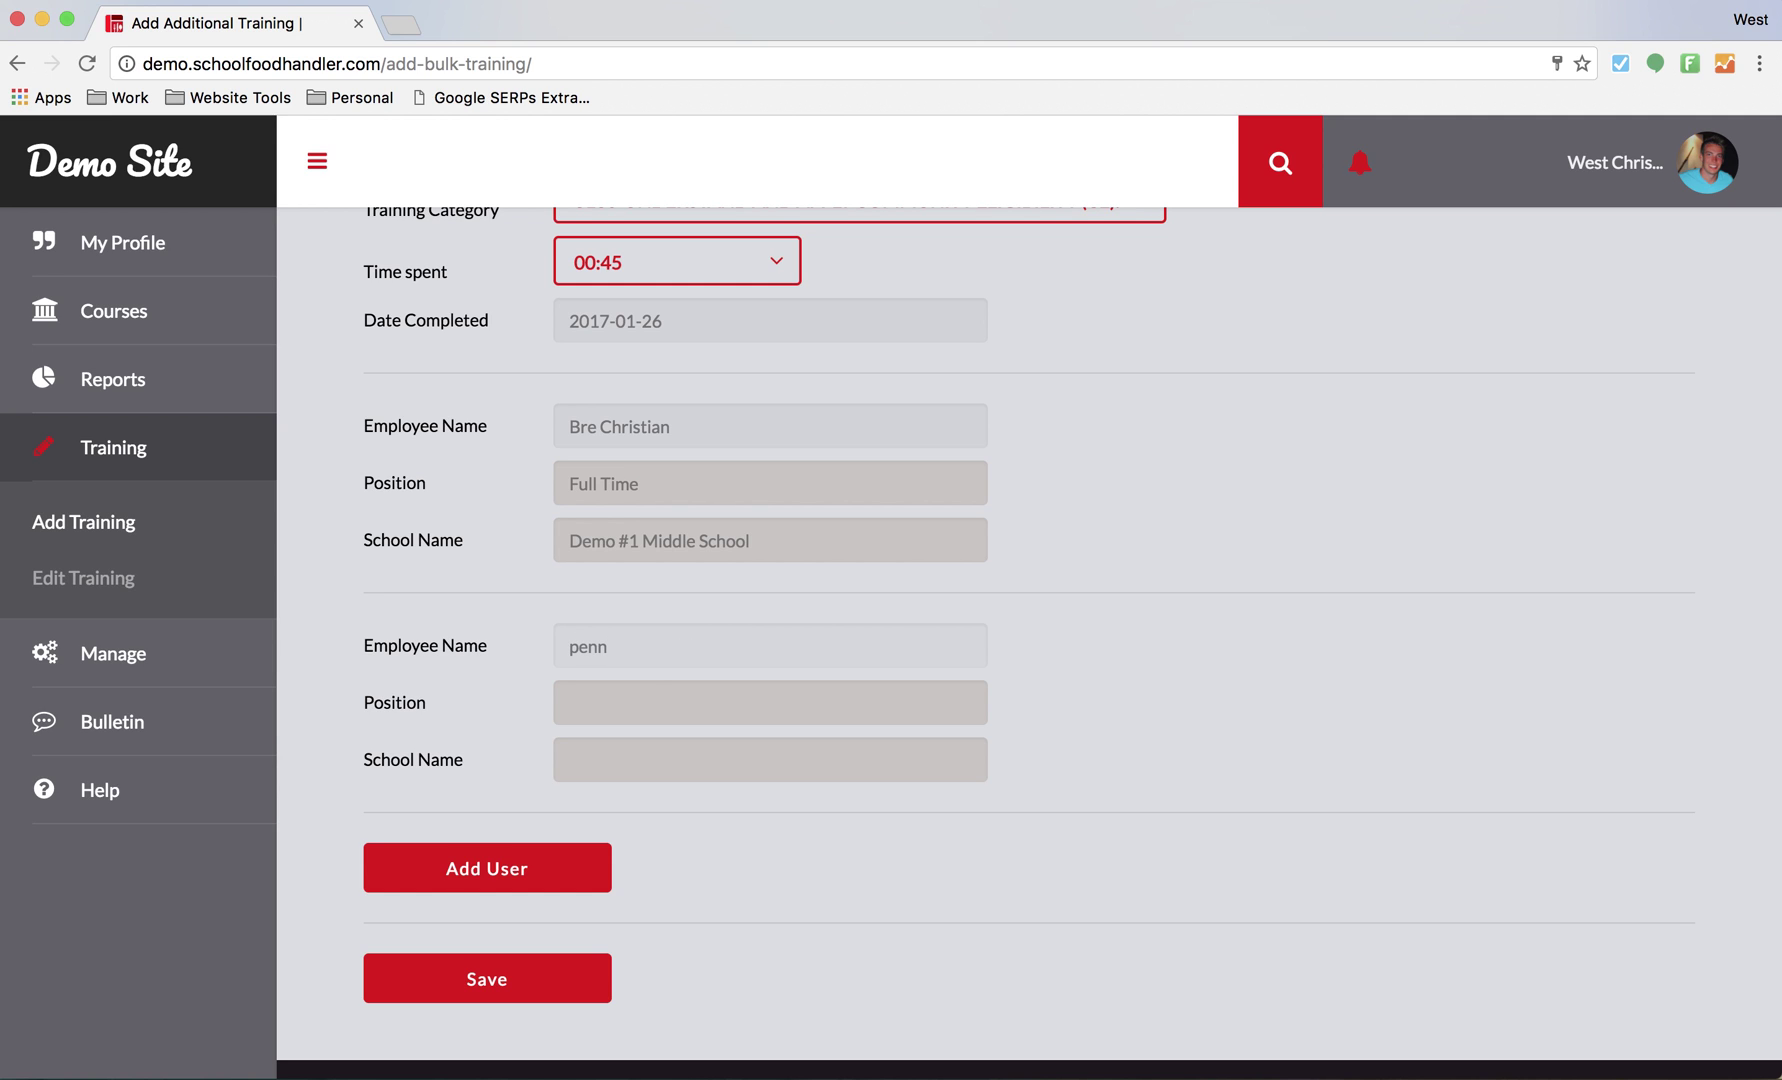
left_click(663, 680)
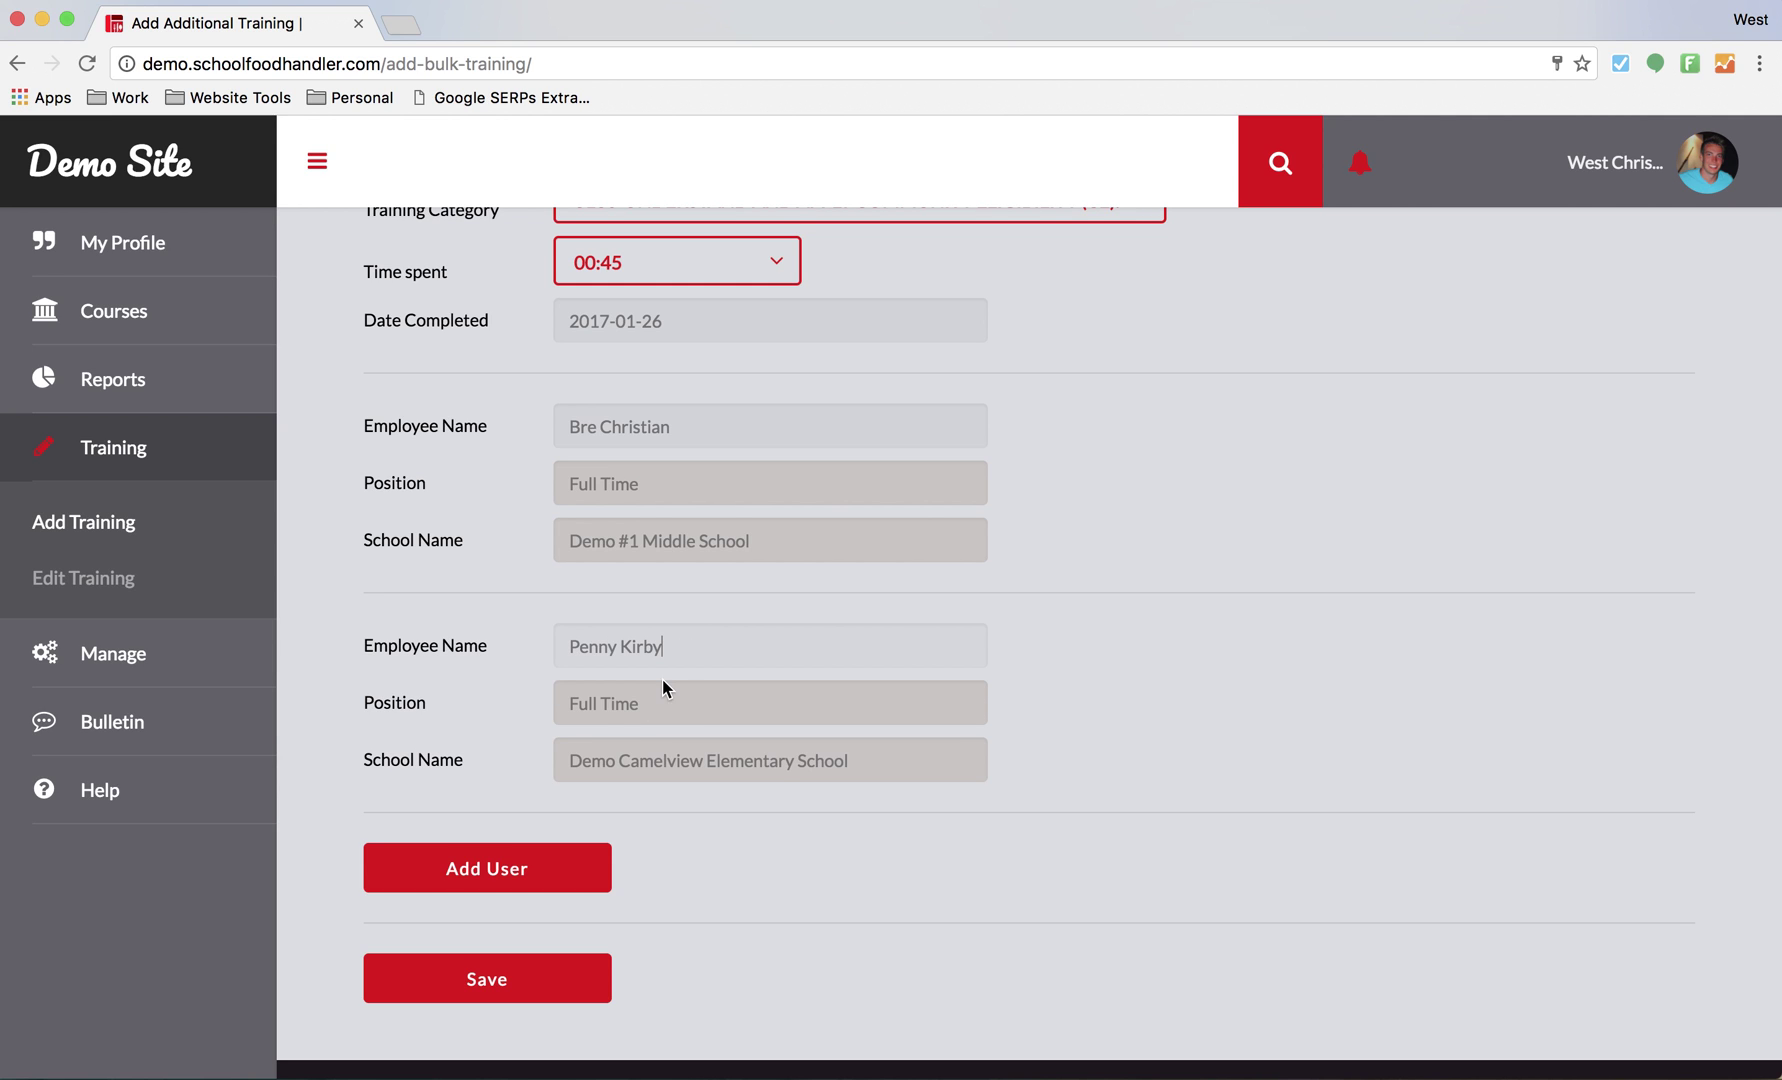
left_click(450, 869)
left_click(600, 865)
type("melis")
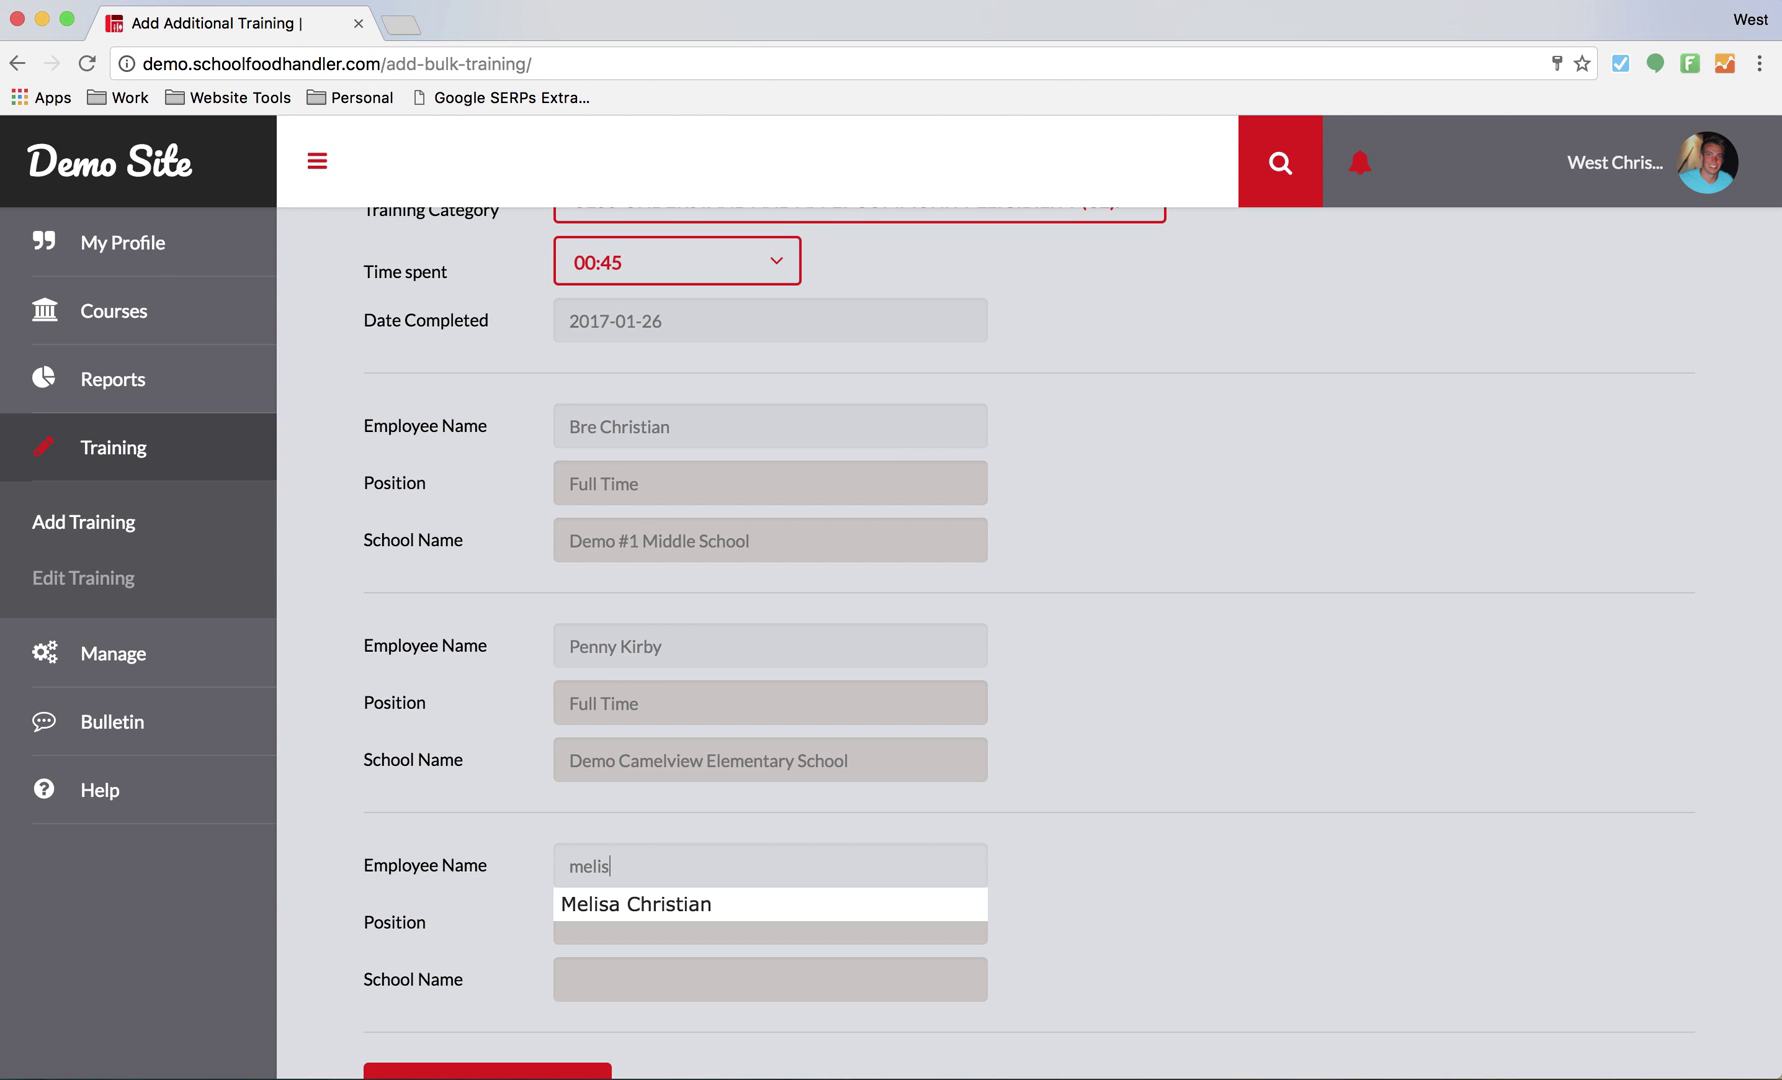
left_click(621, 899)
scroll(523, 927, "down", 3)
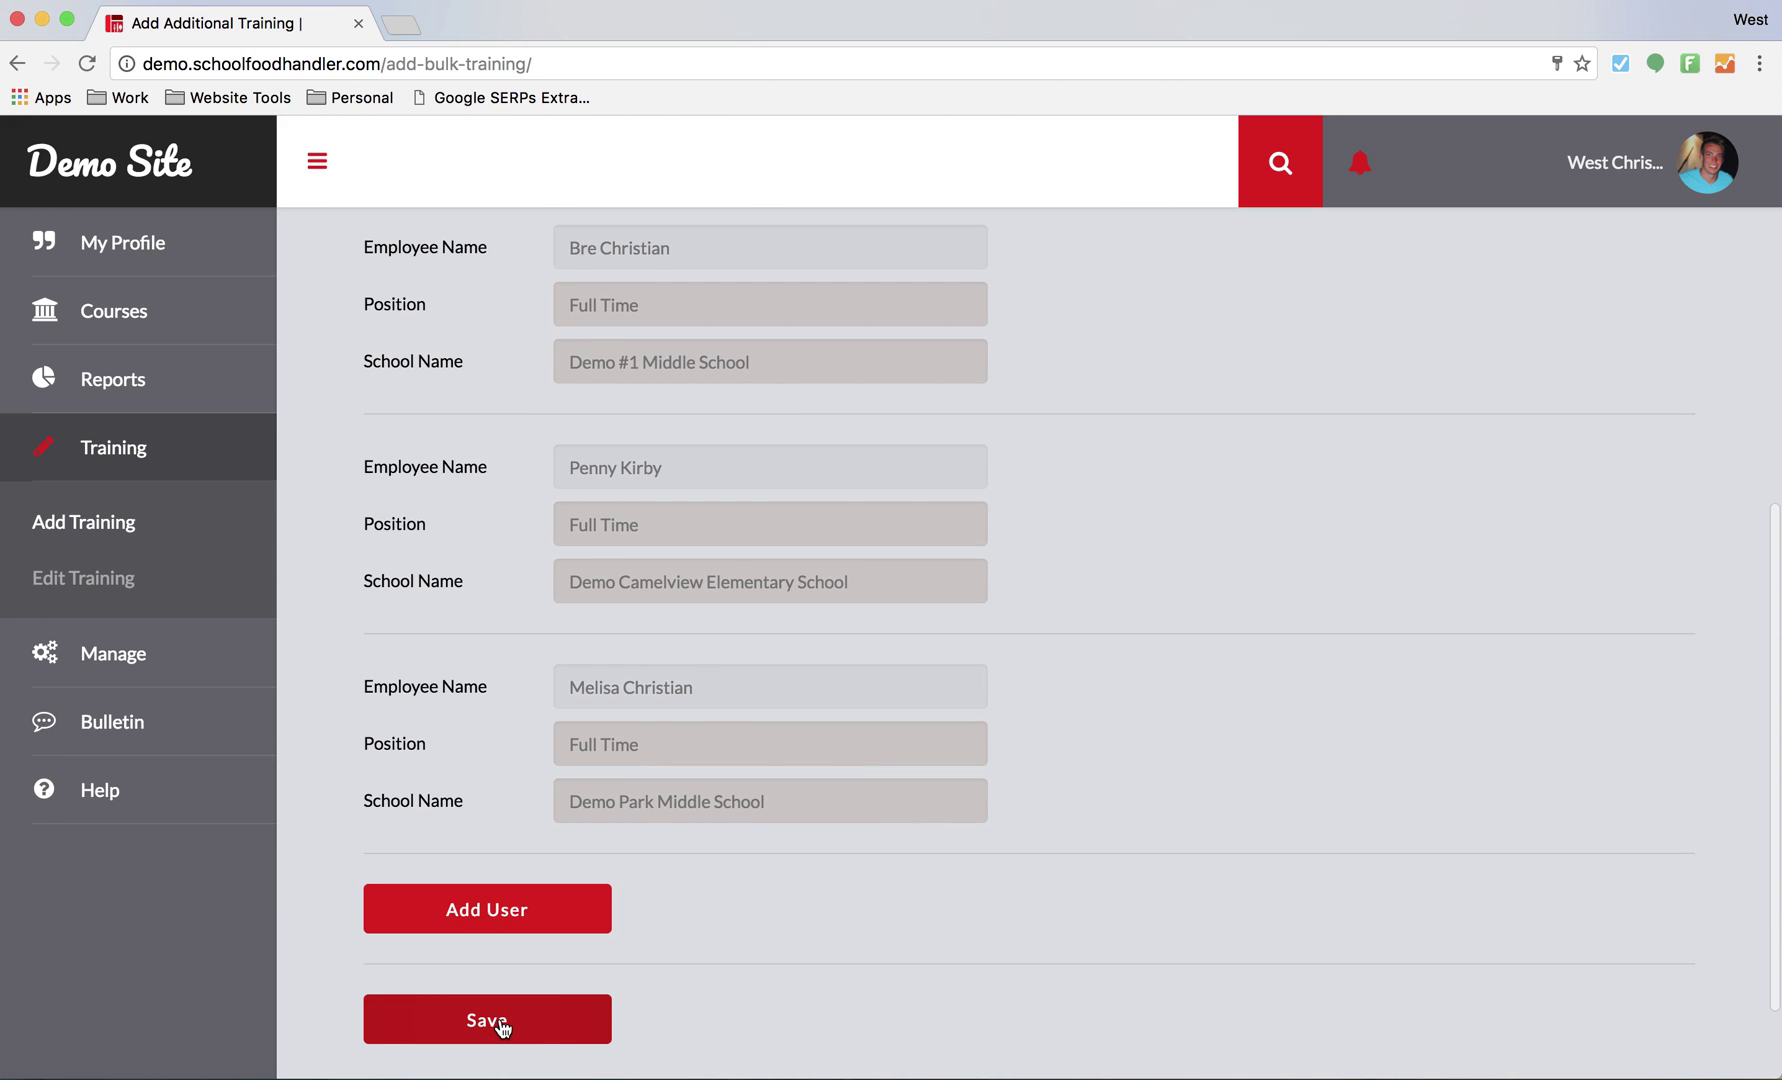
left_click(503, 1028)
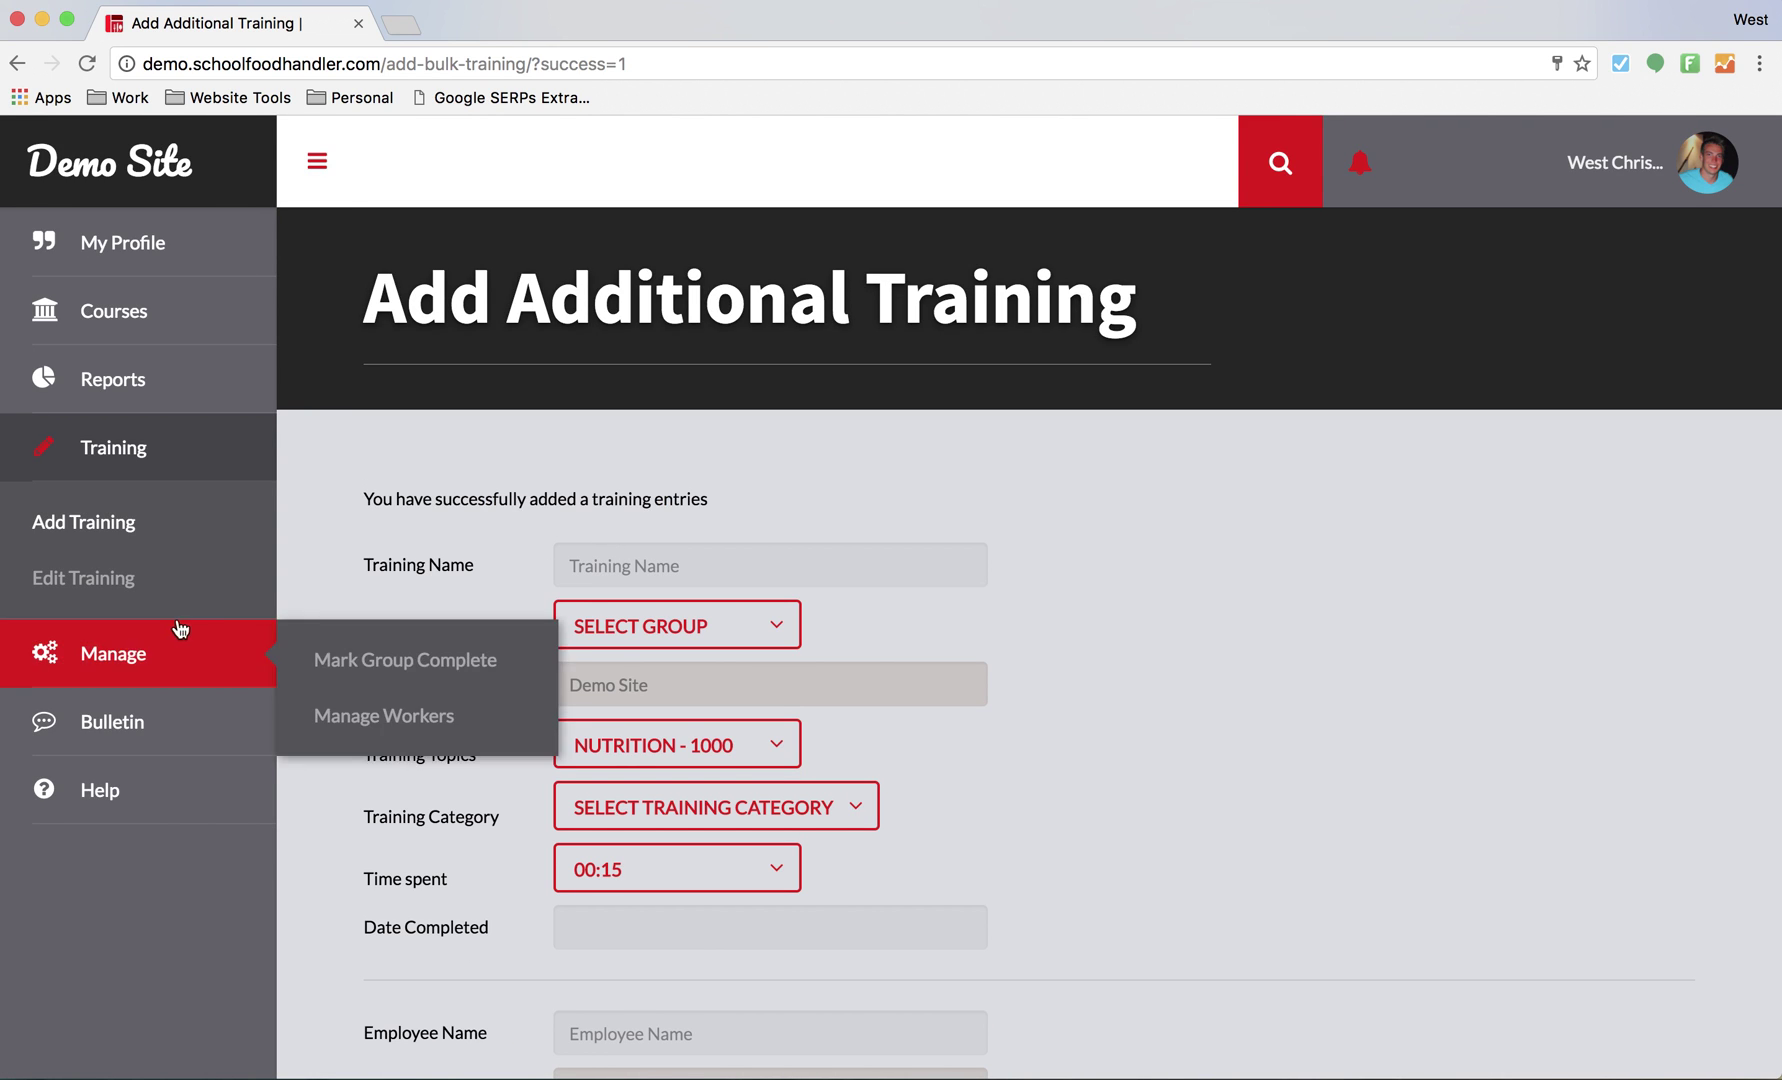
- Delete the first Inservice Meeting row in Edit Training and confirm the permanent deletion
left_click(127, 590)
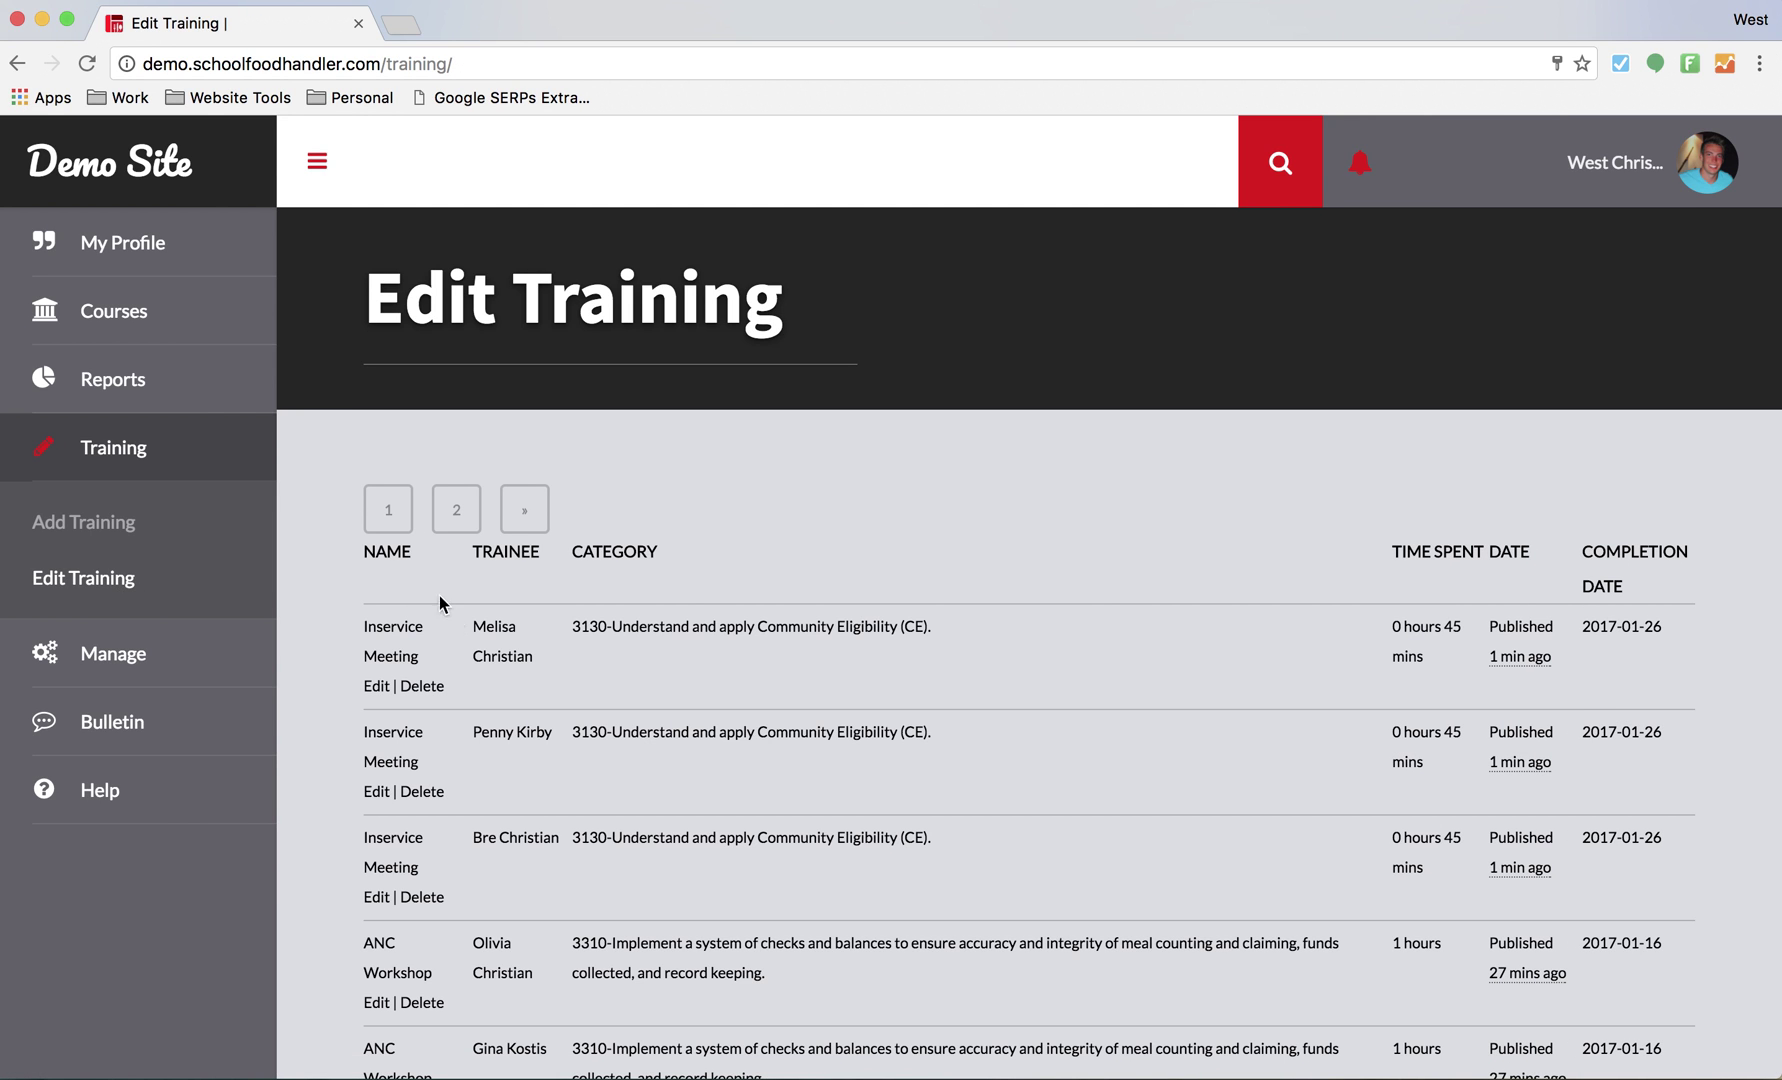
left_click(421, 686)
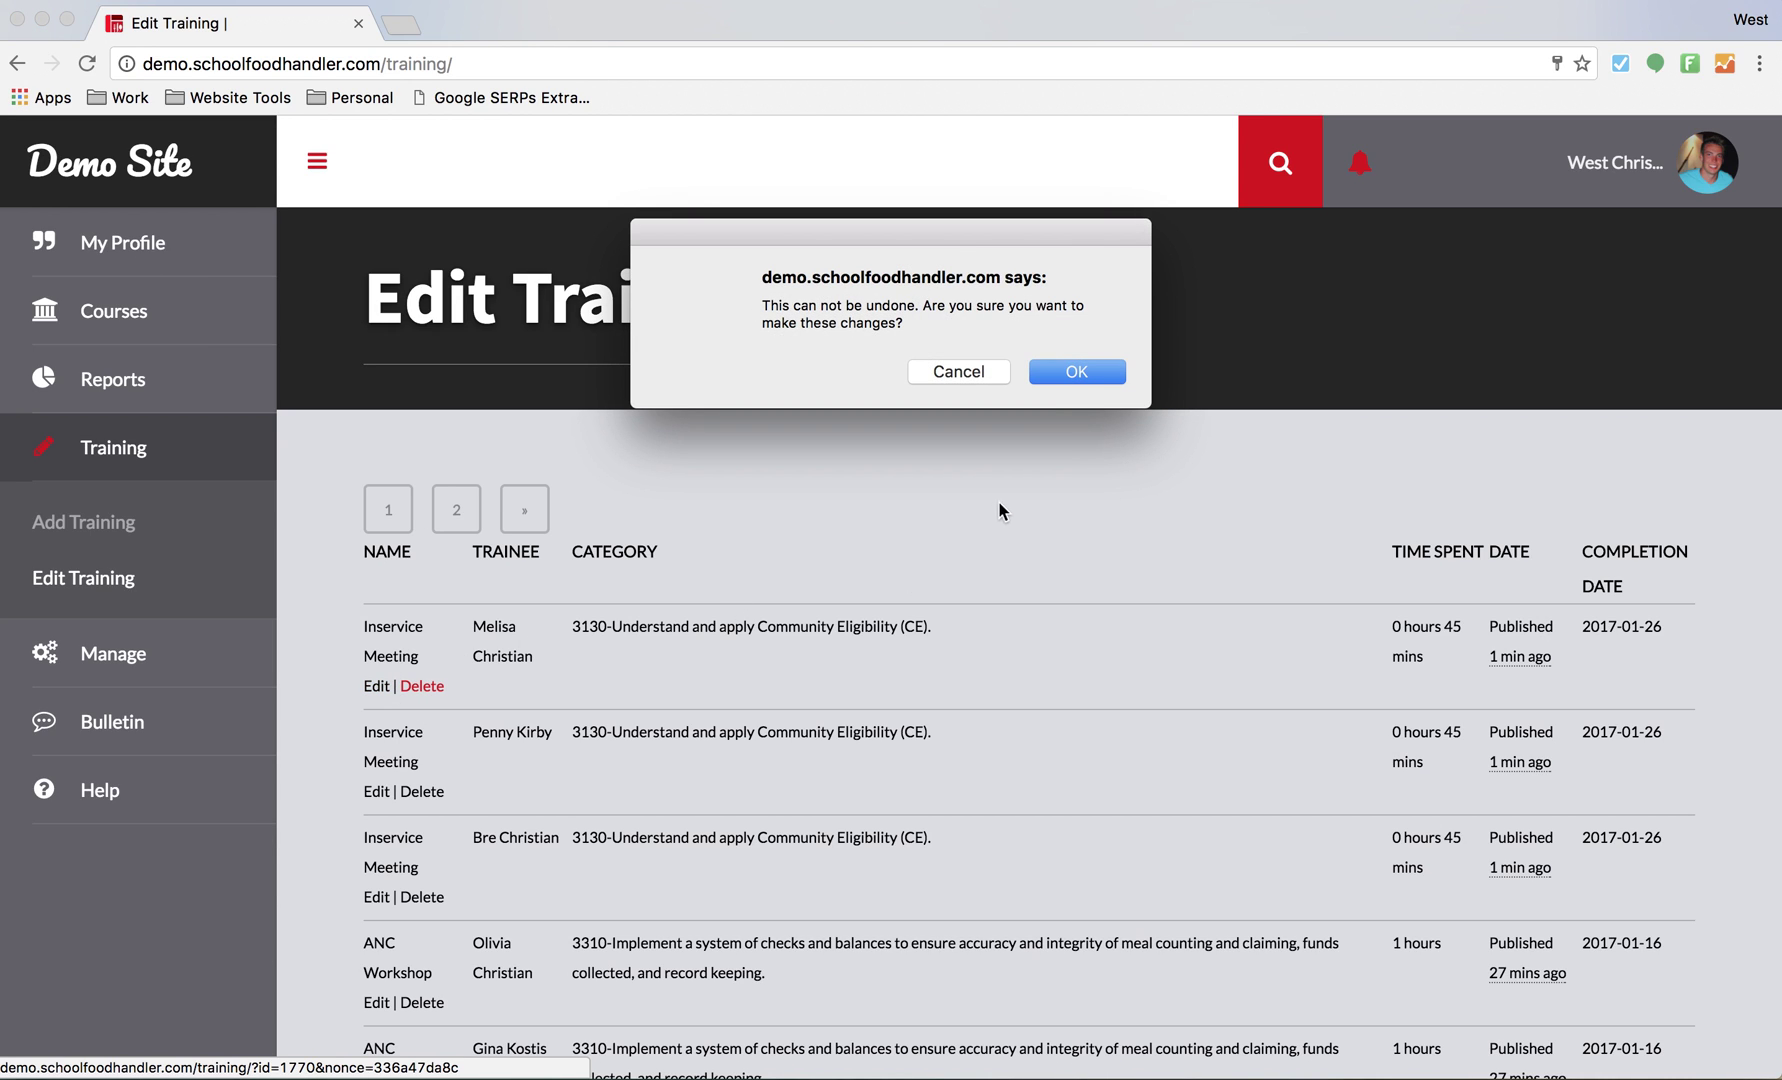
left_click(1083, 376)
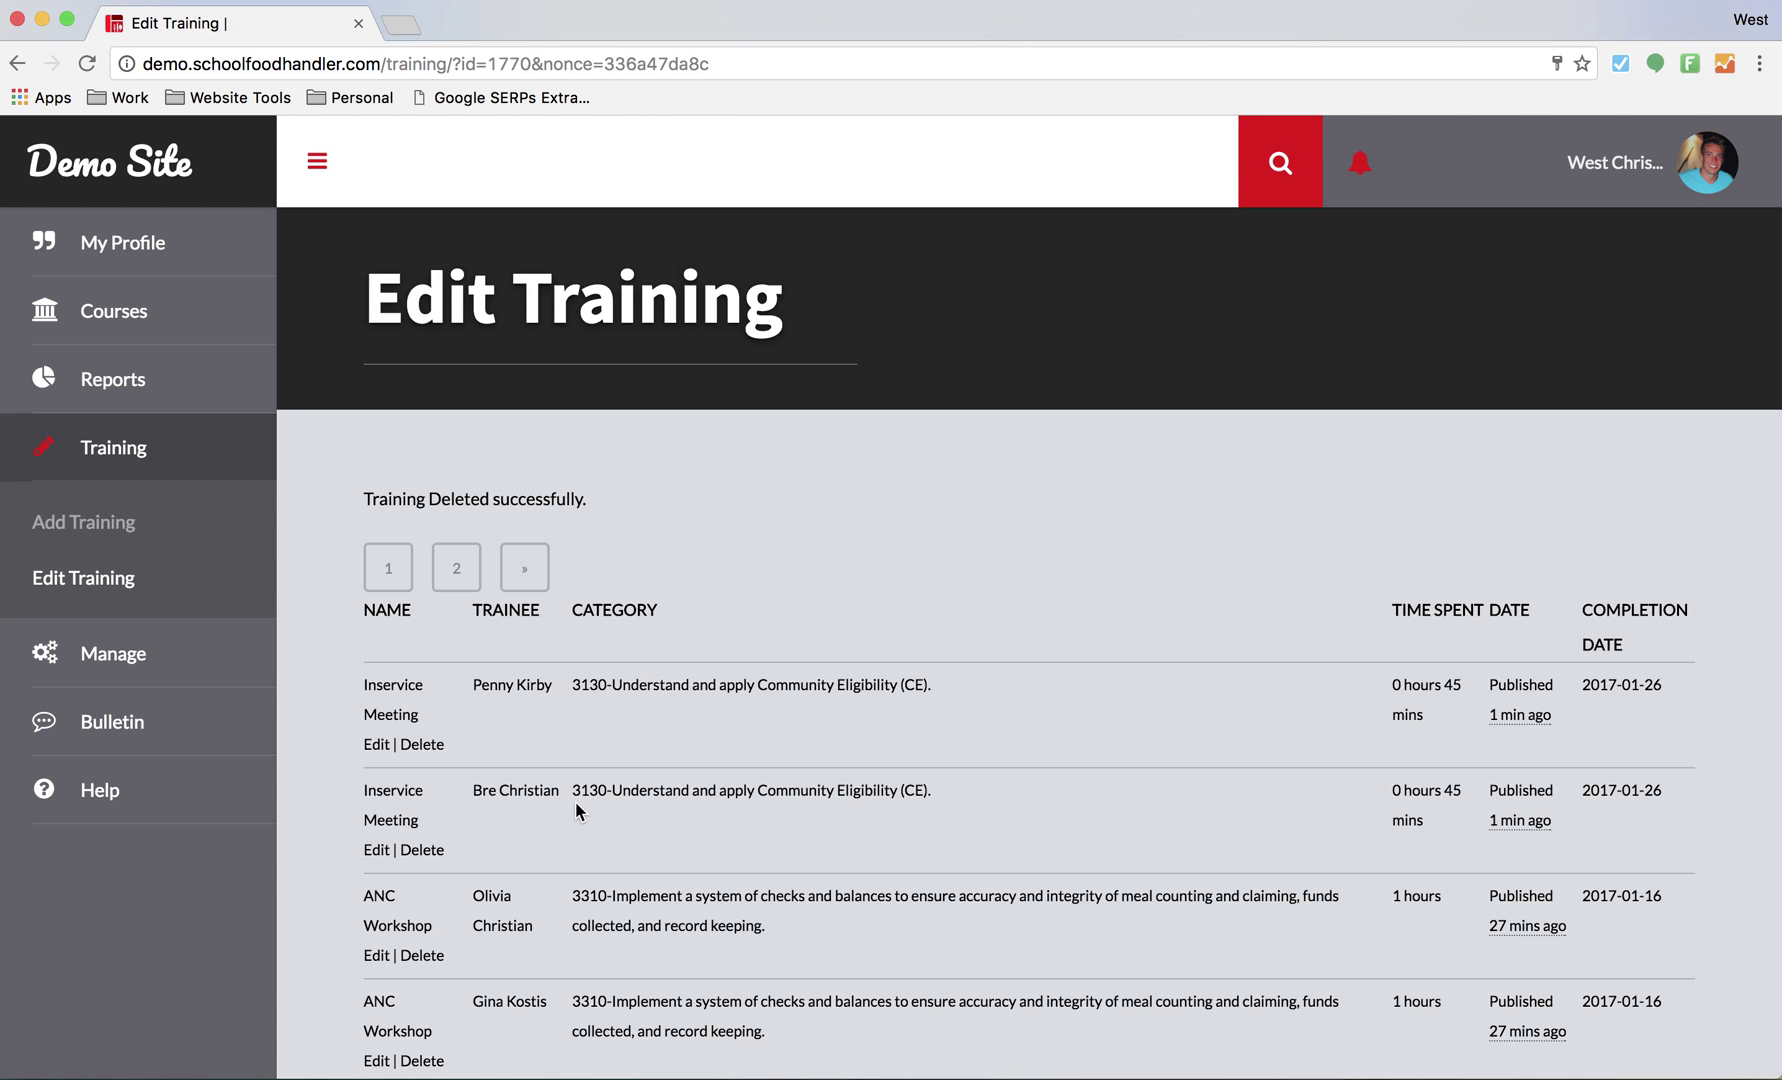
- Go to Help Videos and jump to the 1:33 How to Add to My Courses tutorial
mouse_move(147, 806)
left_click(388, 803)
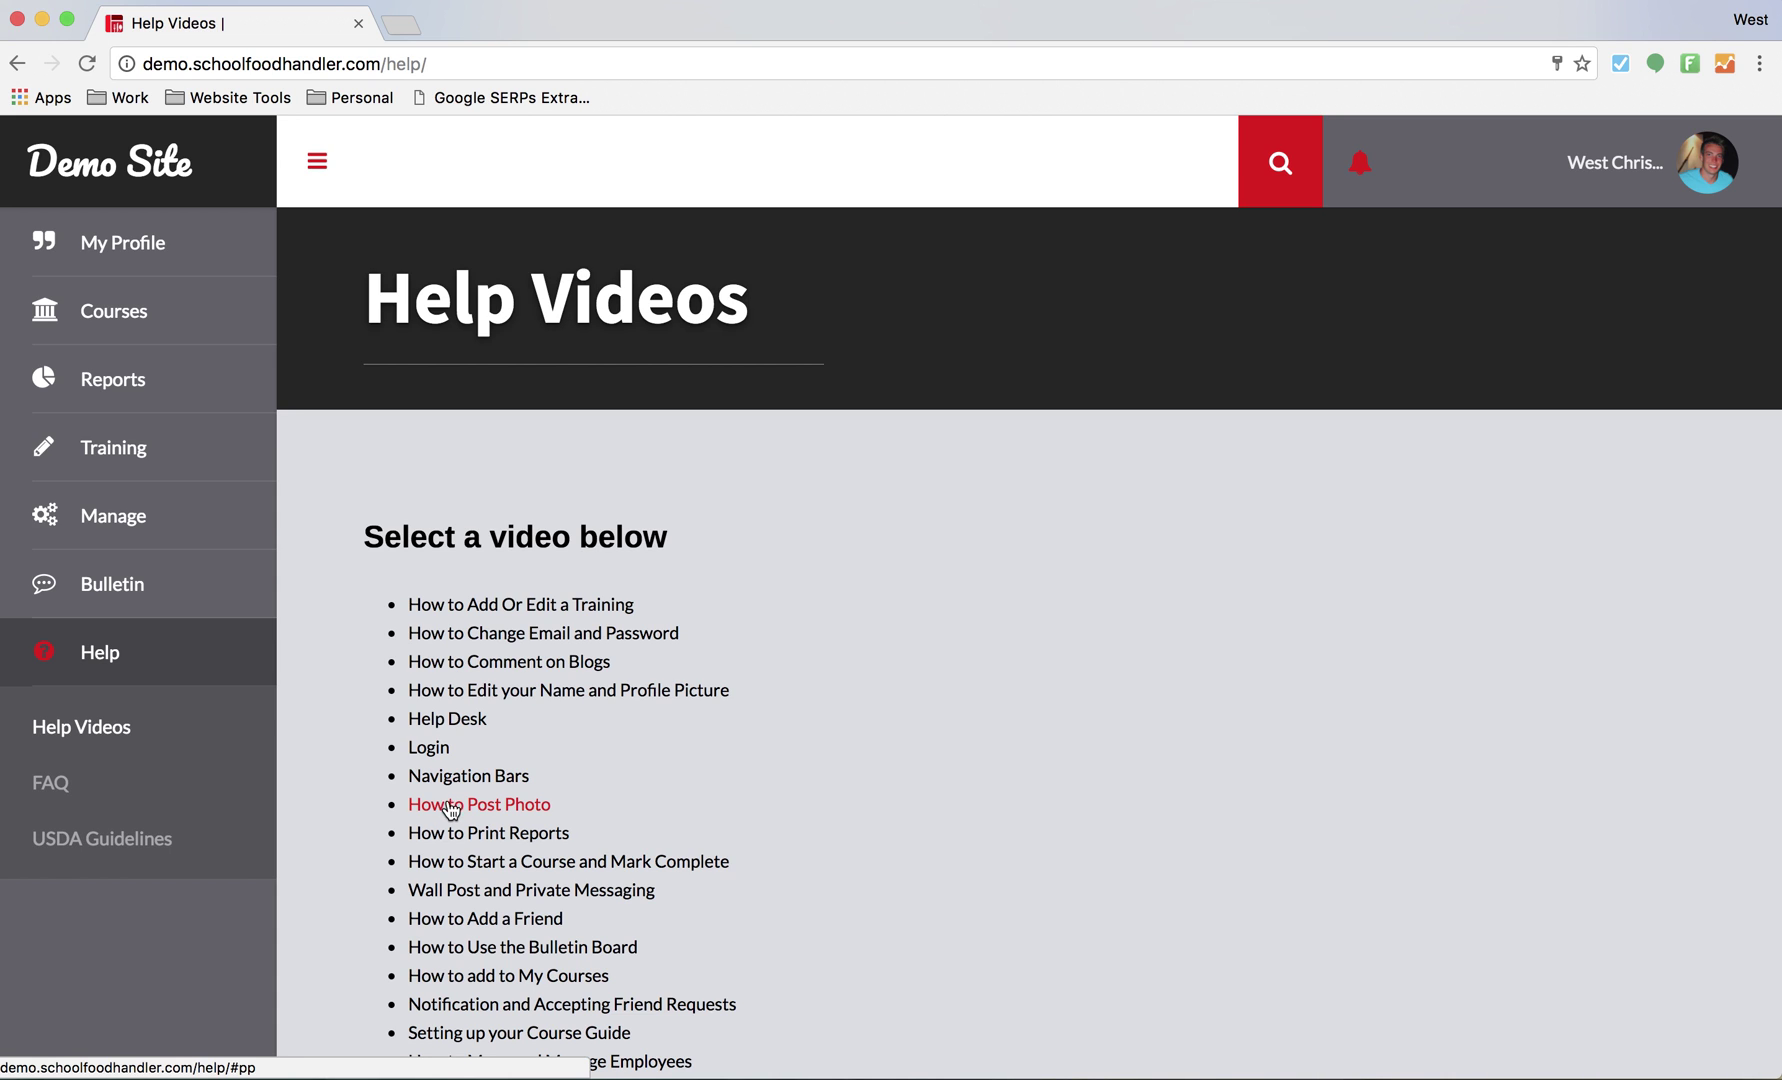
left_click(518, 980)
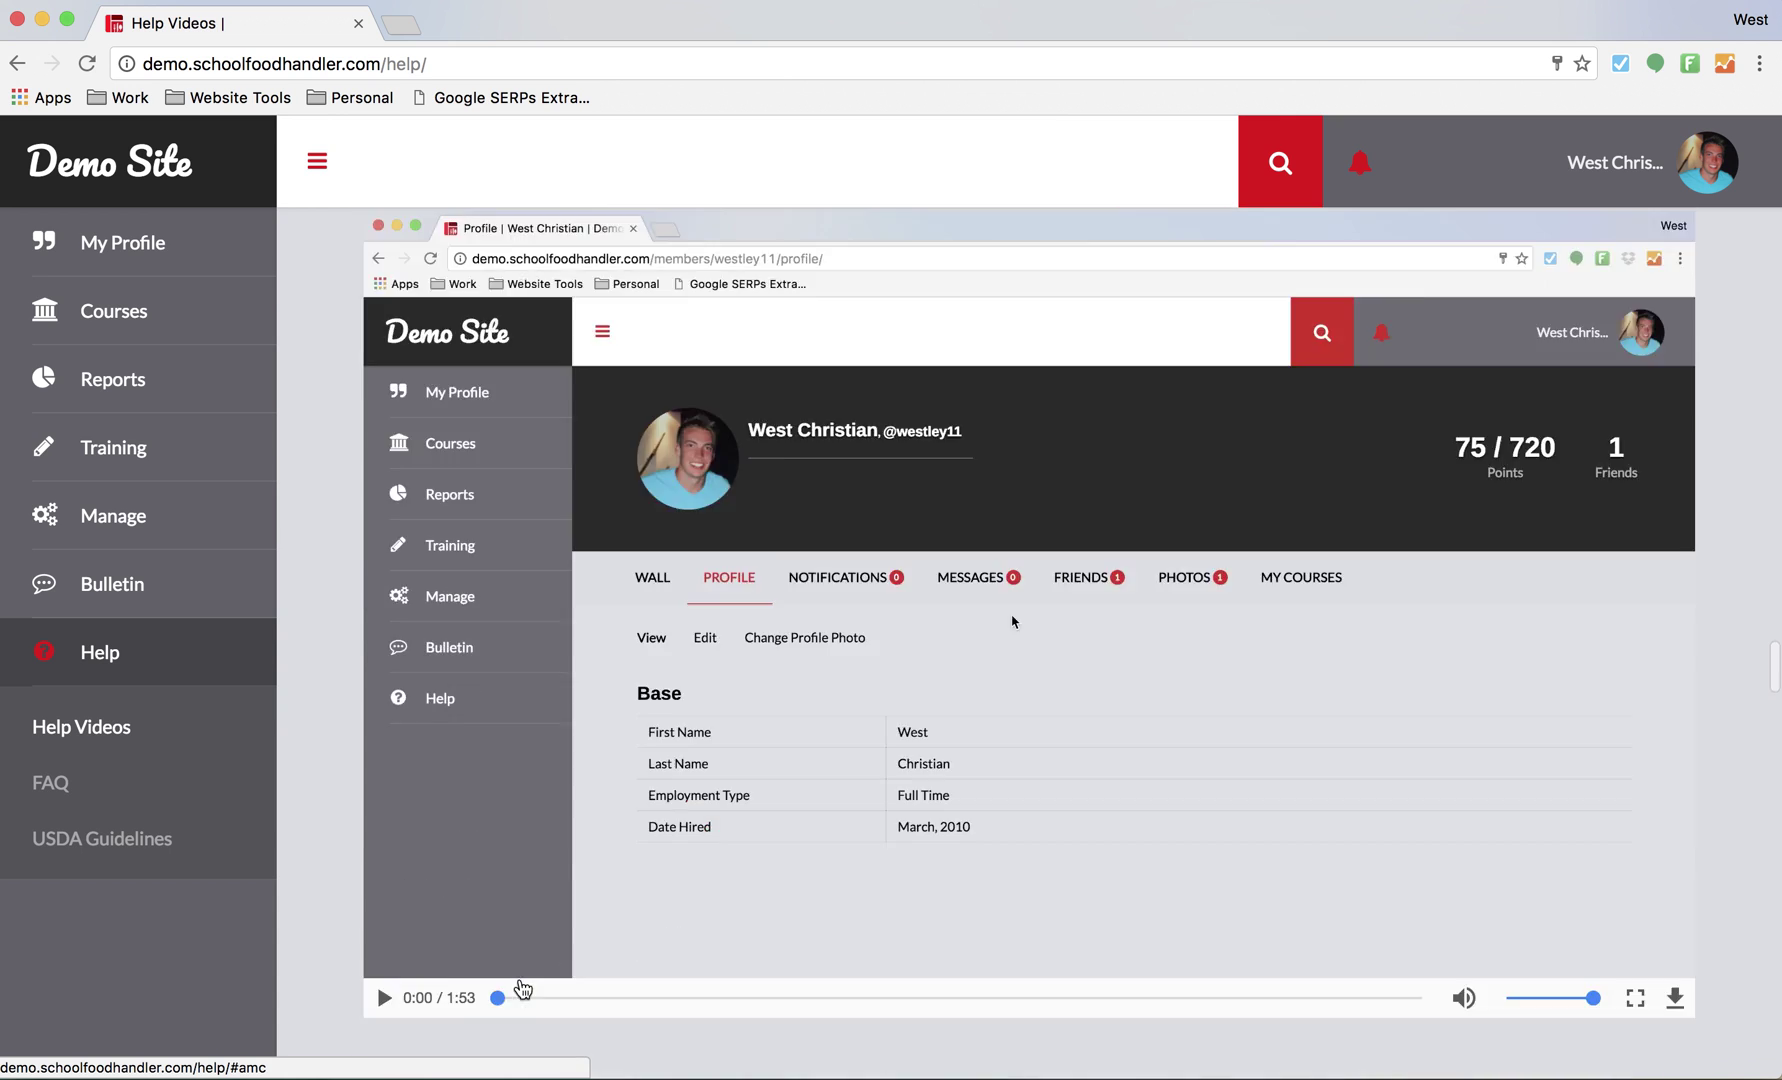
scroll(521, 979, "down", 1)
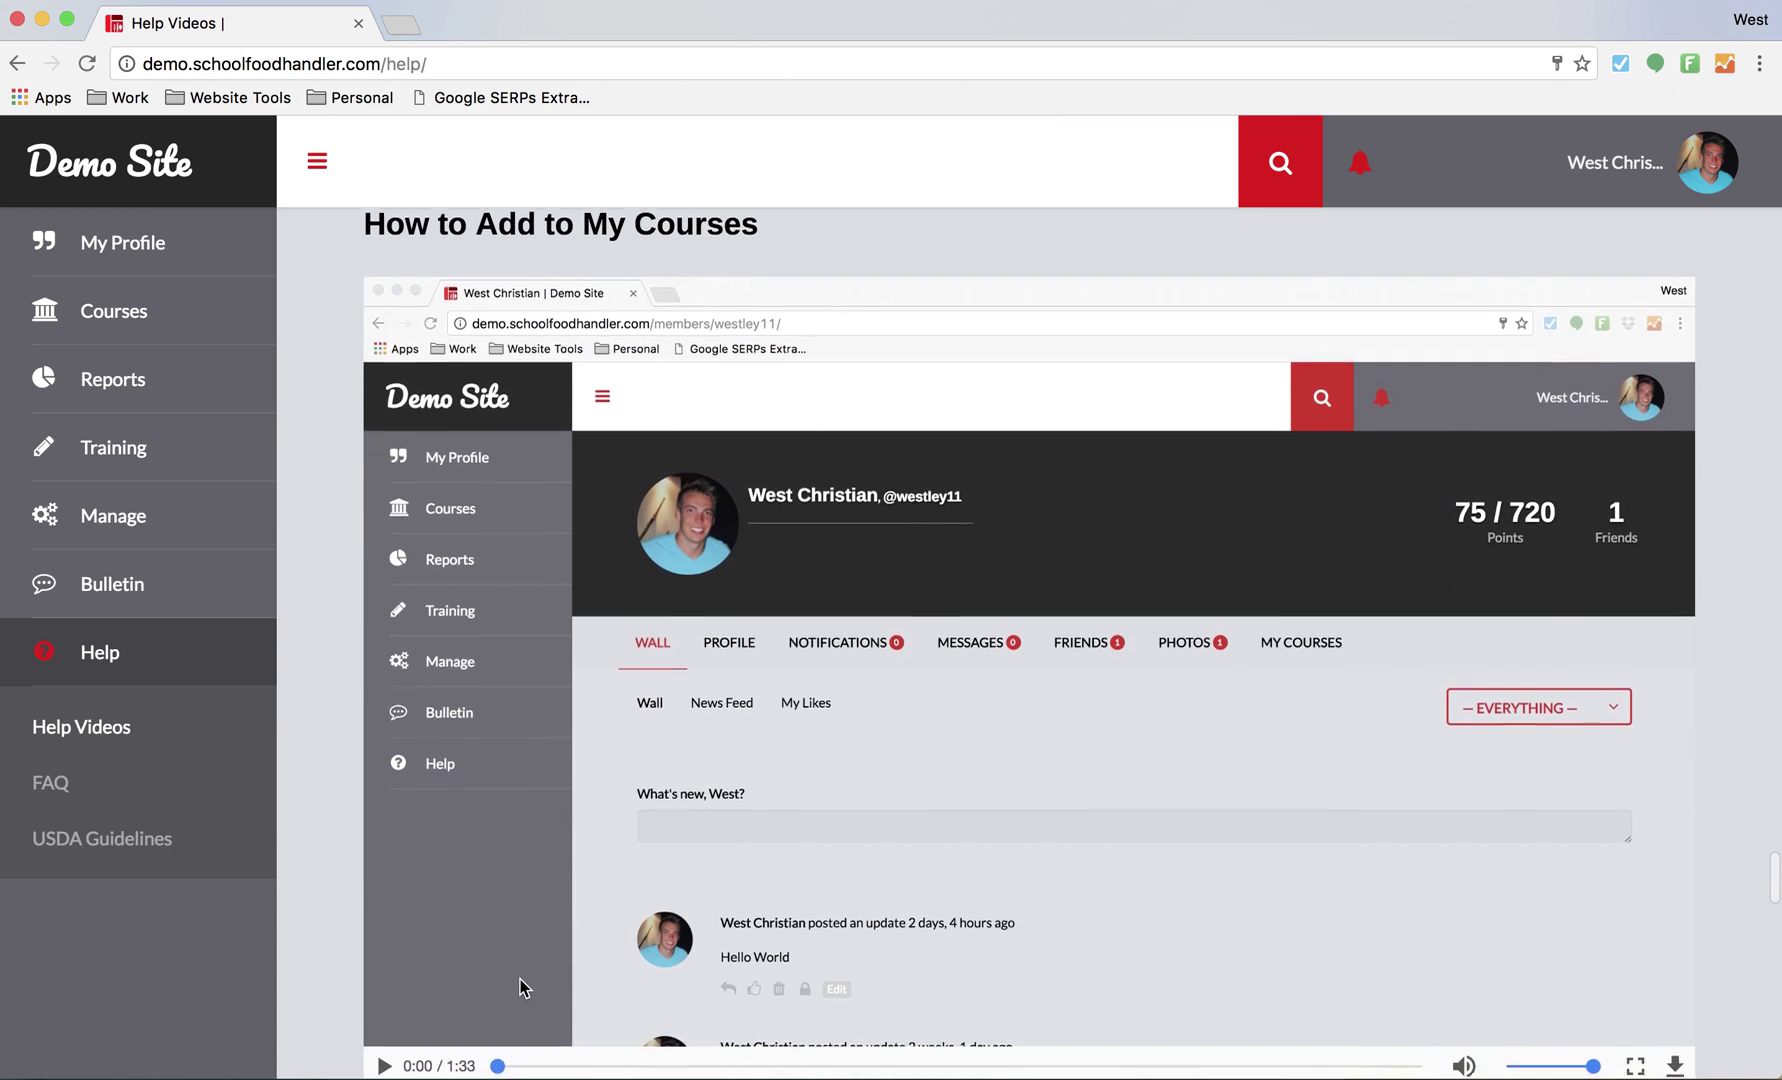